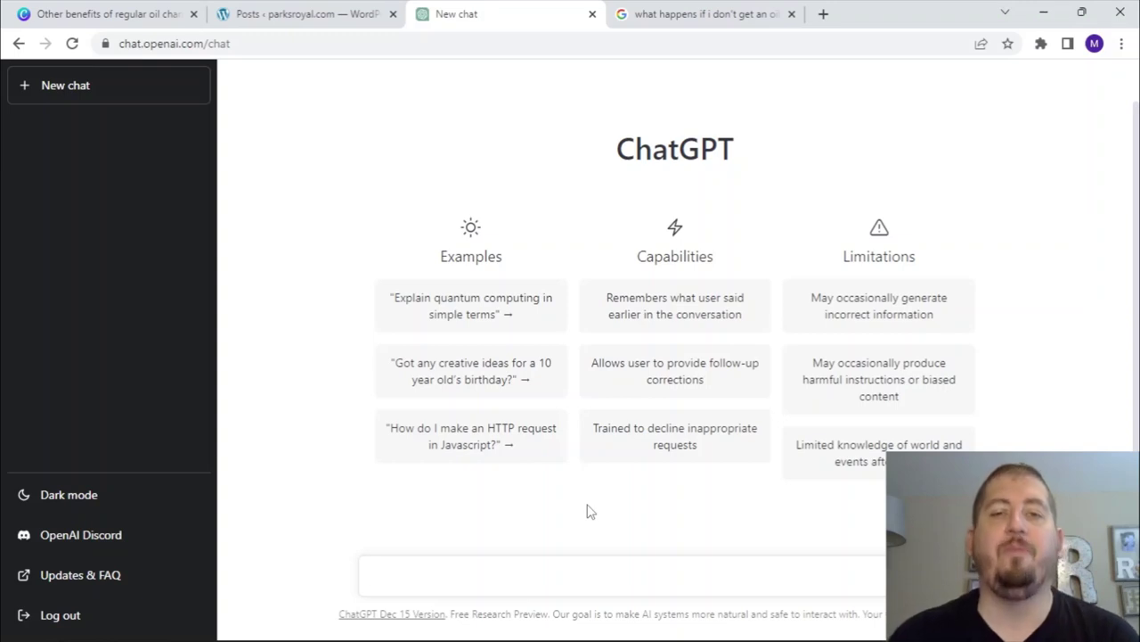
Step: Ask ChatGPT for 50 keyword ideas for a blog post about "oil changes"
{"action": "type", "text": "give me 50 keyword ideas for a b"}
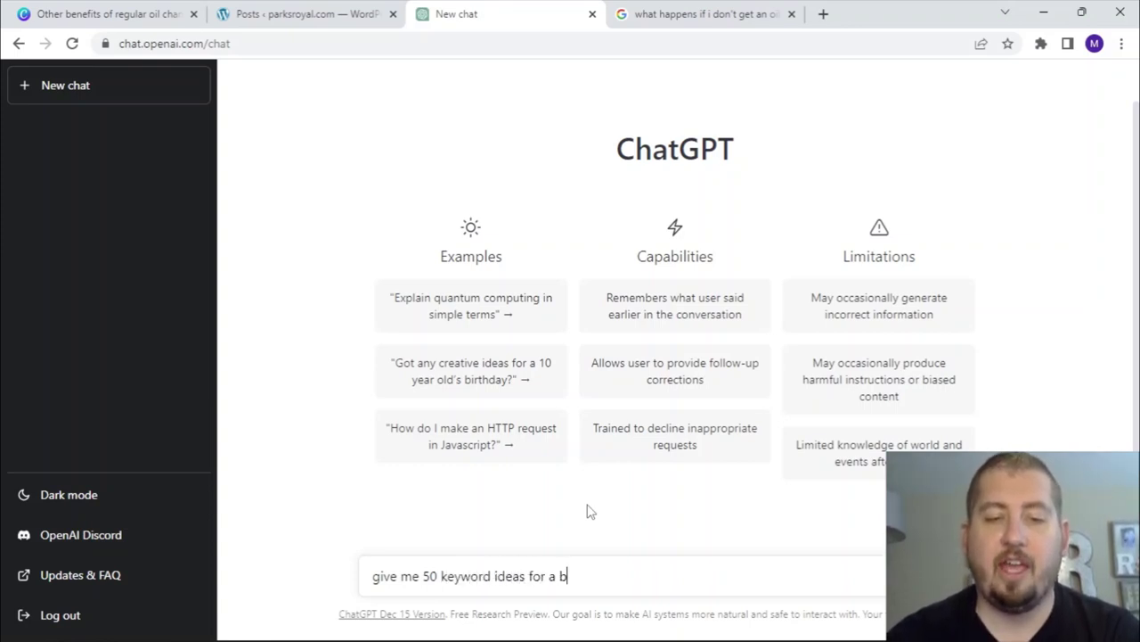
{"action": "type", "text": "log post about \"oil ch"}
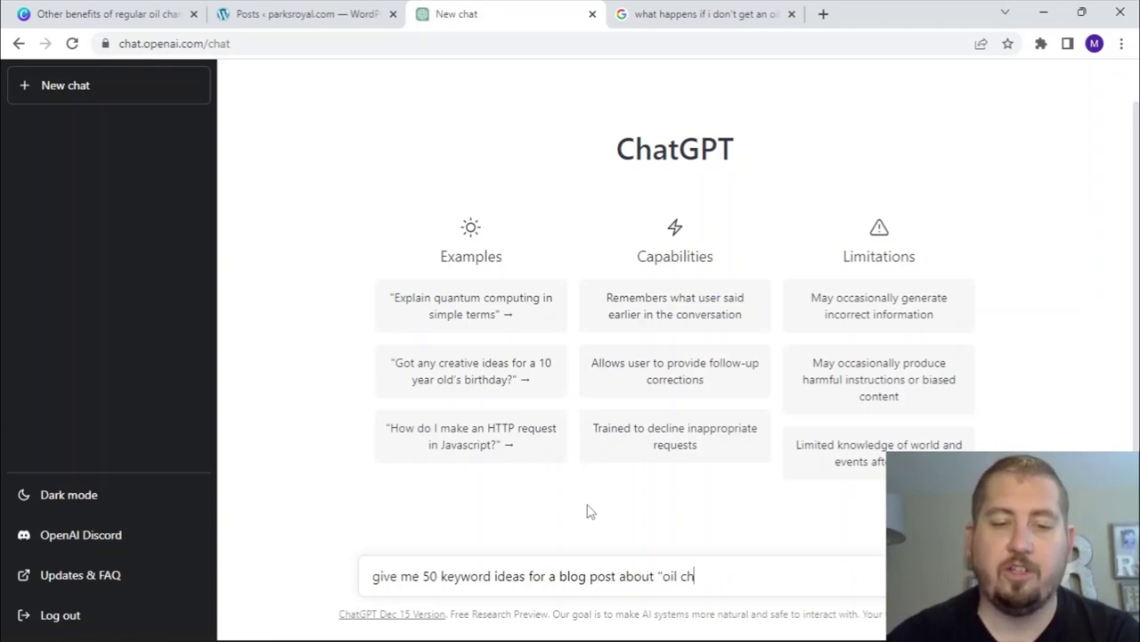
{"action": "type", "text": "ges\""}
{"action": "key", "text": "Return"}
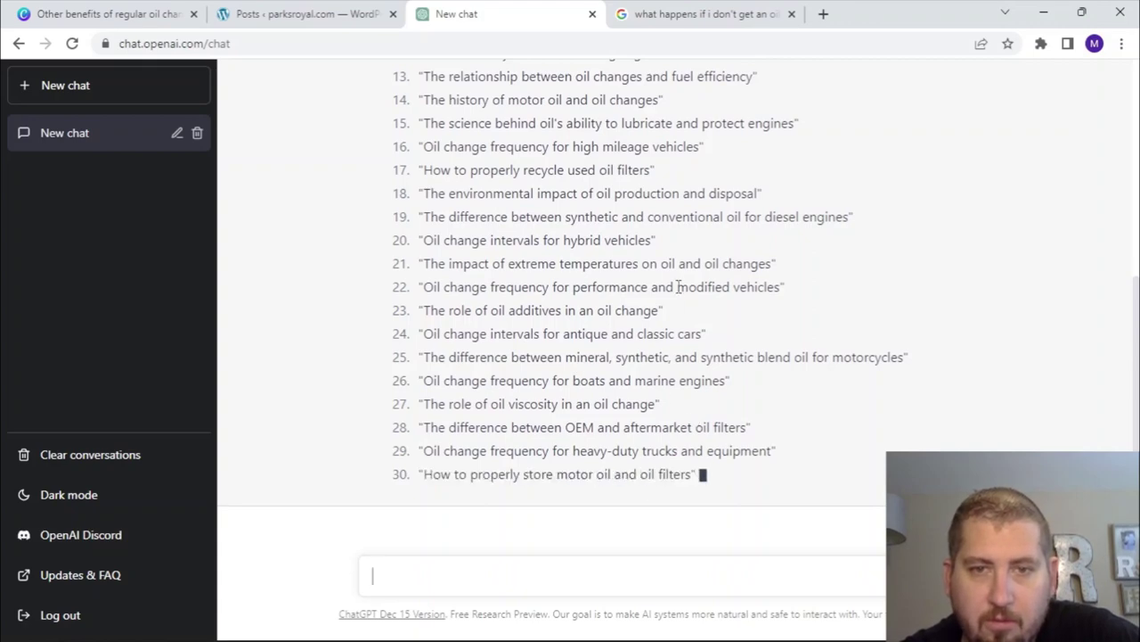
Step: Copy the keyword idea "How to dispose of used oil properly" from the generated list and search Google for it
{"action": "scroll", "coordinate": [678, 294], "scroll_direction": "up", "scroll_amount": 4}
{"action": "scroll", "coordinate": [679, 294], "scroll_direction": "down", "scroll_amount": 1}
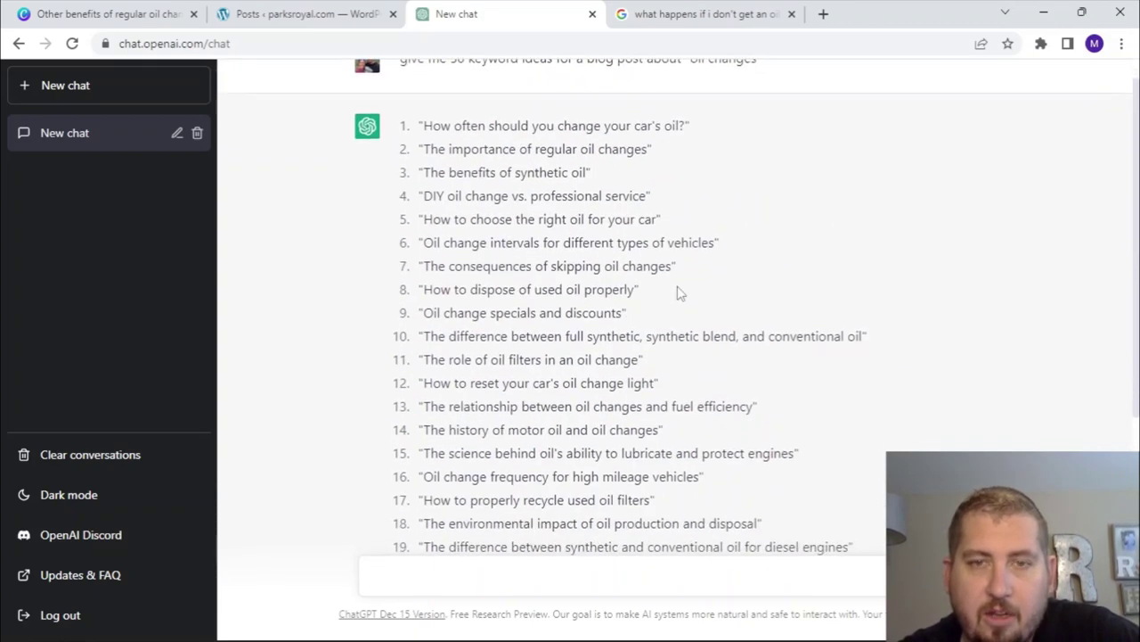
{"action": "scroll", "coordinate": [679, 280], "scroll_direction": "down", "scroll_amount": 2}
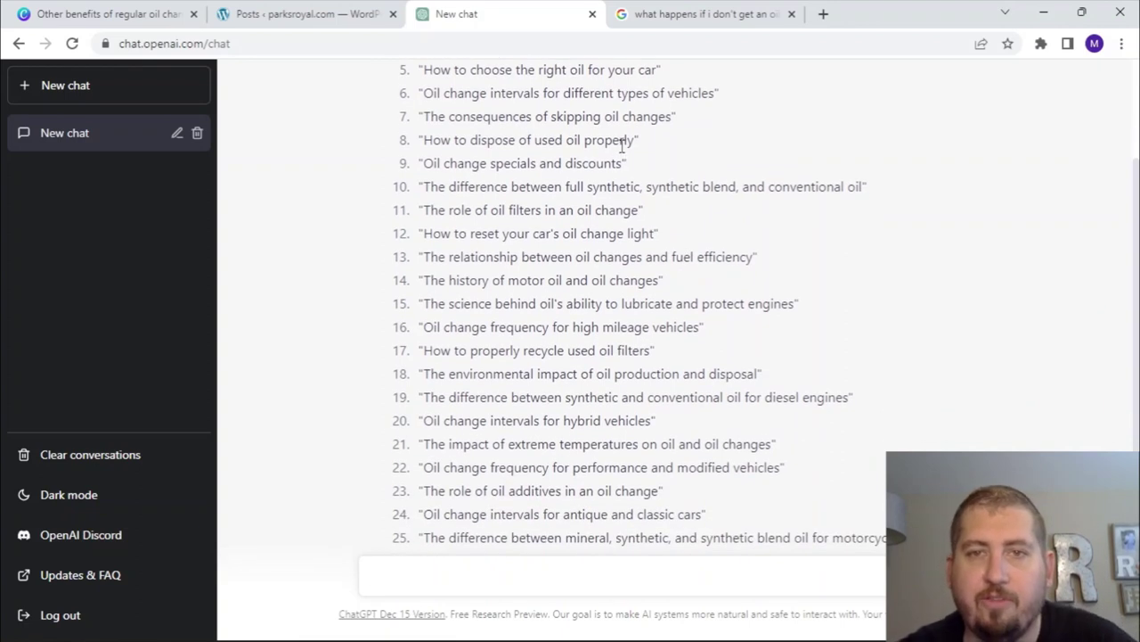
{"action": "left_click_drag", "start_coordinate": [638, 140], "coordinate": [425, 141]}
{"action": "key", "text": "ctrl+c"}
{"action": "left_click", "coordinate": [699, 13]}
{"action": "triple_click", "coordinate": [339, 105]}
{"action": "key", "text": "BackSpace"}
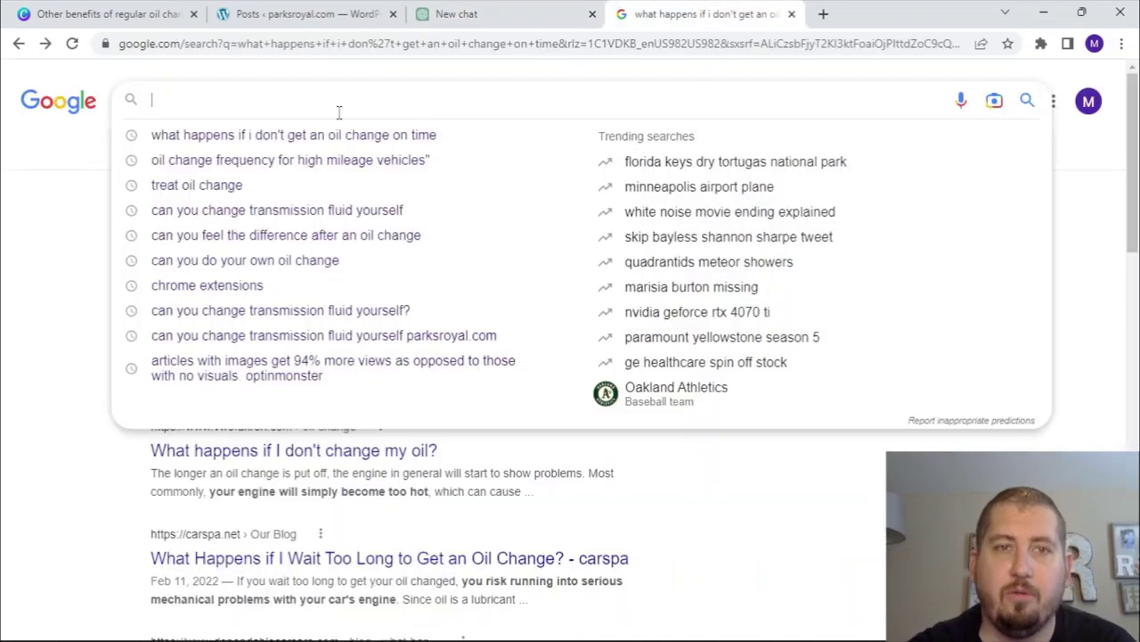
{"action": "key", "text": "ctrl+v"}
{"action": "key", "text": "Return"}
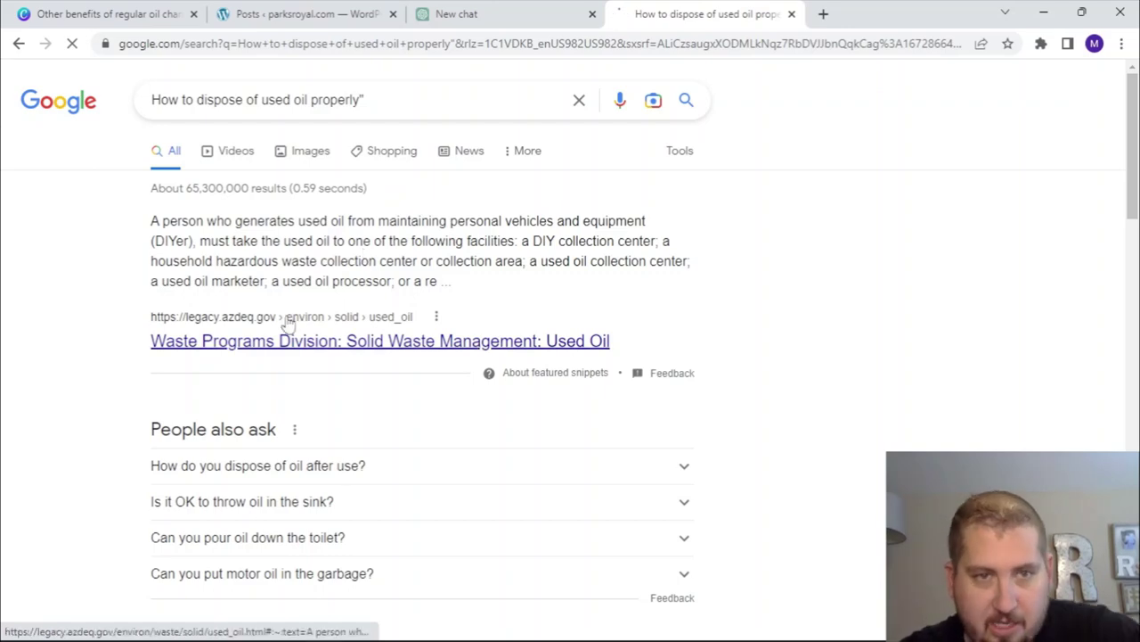
Step: Examine the Google results for used oil disposal, including which sites rank and how closely their titles match the keyword
{"action": "scroll", "coordinate": [656, 296], "scroll_direction": "down", "scroll_amount": 4}
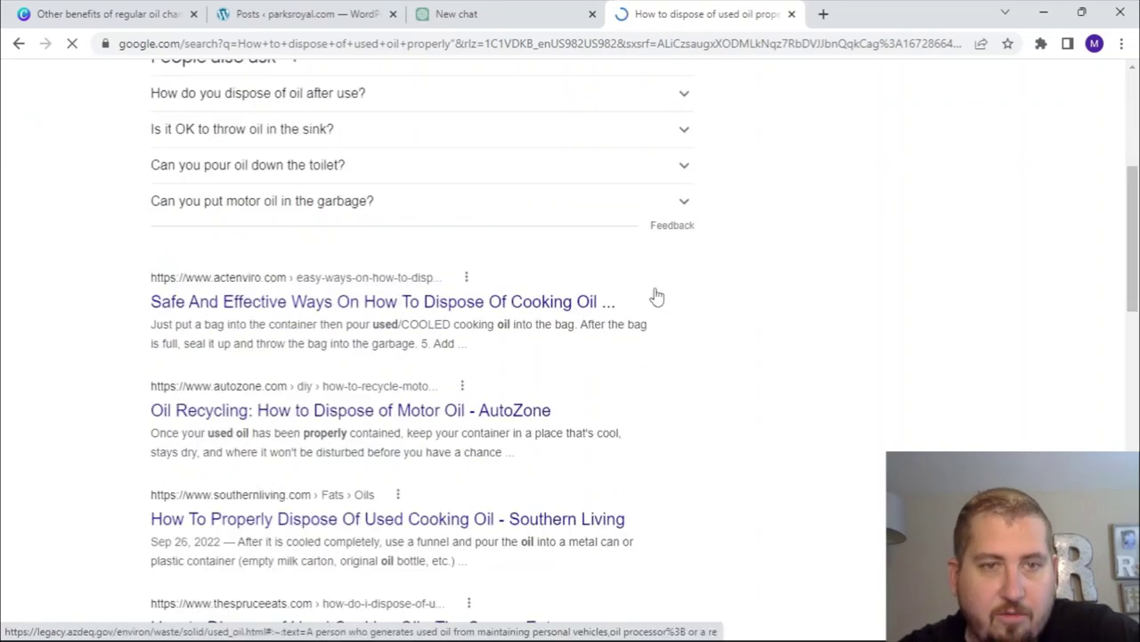
{"action": "scroll", "coordinate": [181, 296], "scroll_direction": "down", "scroll_amount": 1}
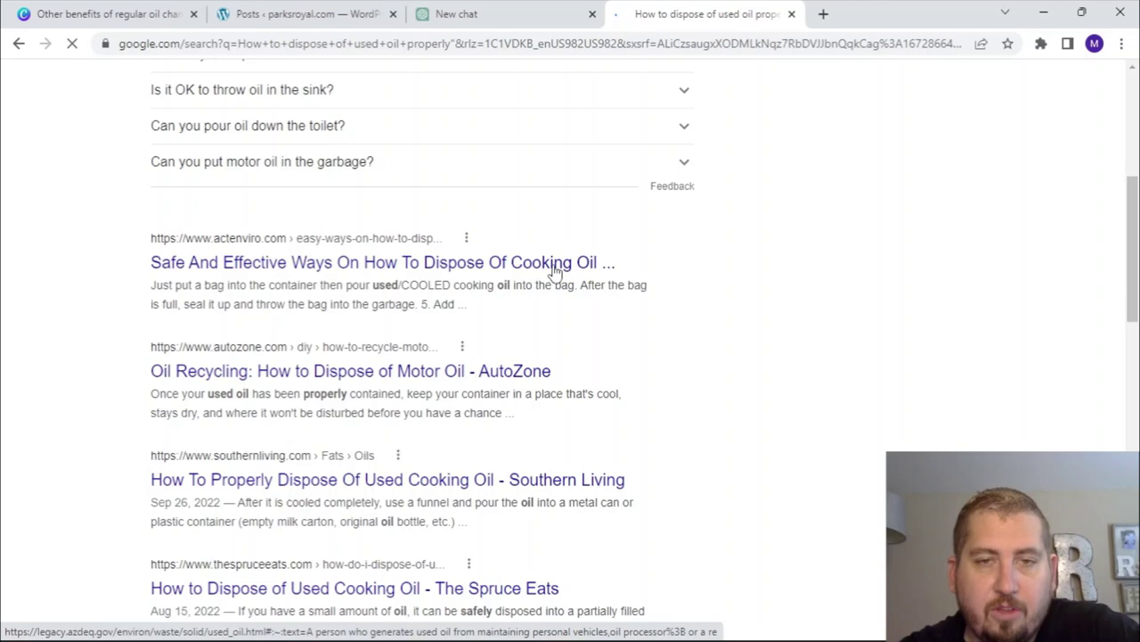
{"action": "scroll", "coordinate": [556, 271], "scroll_direction": "up", "scroll_amount": 5}
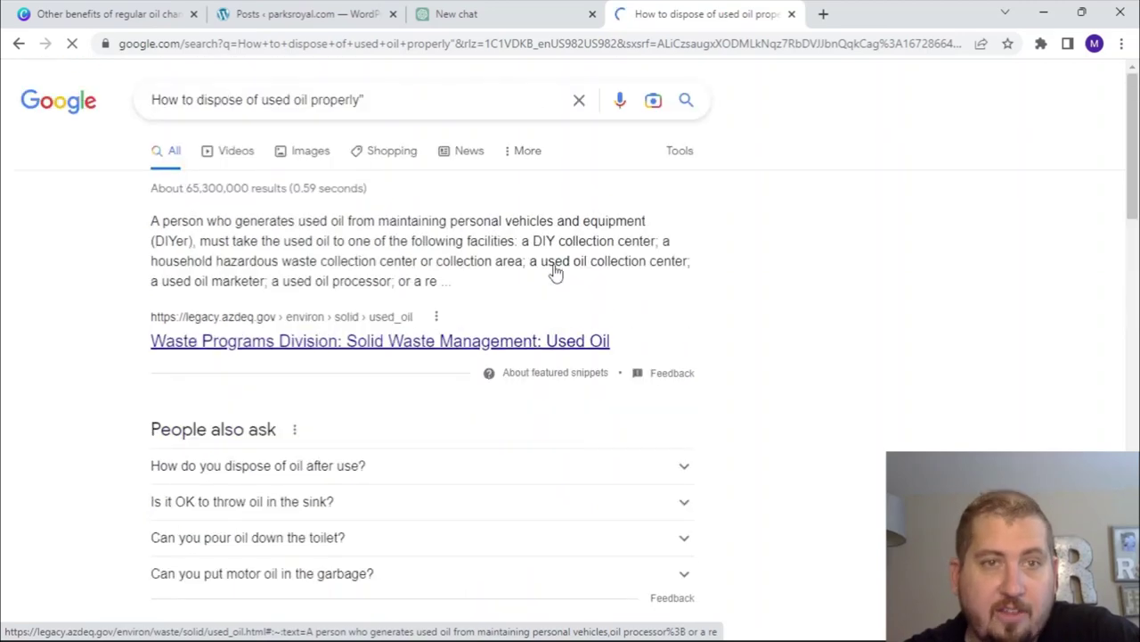
{"action": "scroll", "coordinate": [554, 267], "scroll_direction": "down", "scroll_amount": 5}
{"action": "scroll", "coordinate": [554, 265], "scroll_direction": "down", "scroll_amount": 3}
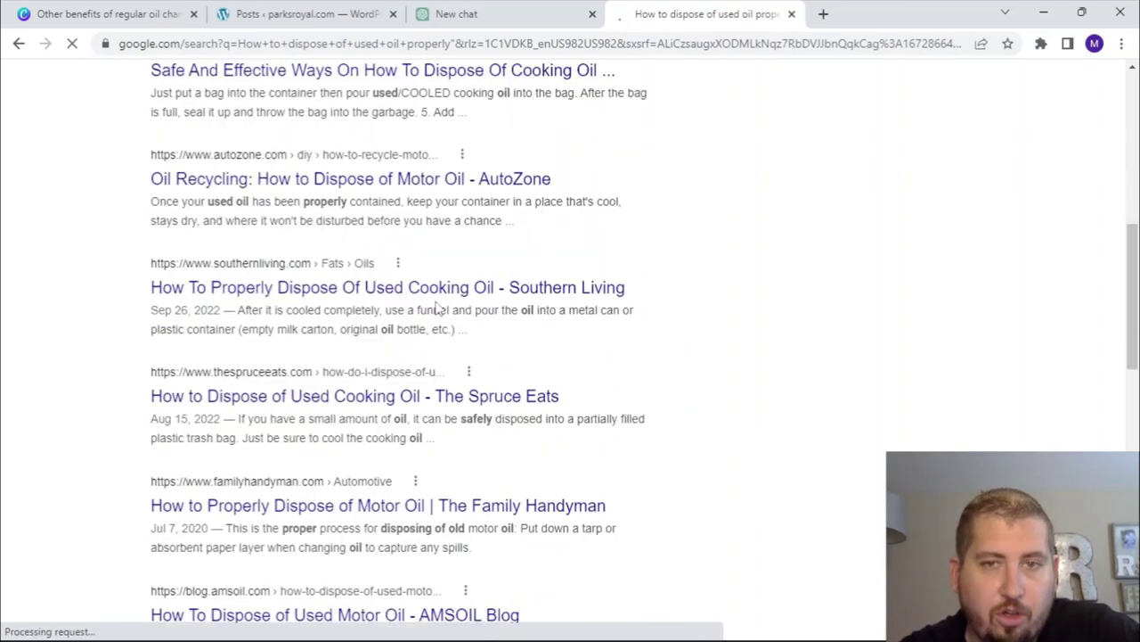
Step: Switch back to ChatGPT and review the whole list of 50 oil change keyword ideas
{"action": "left_click", "coordinate": [527, 20]}
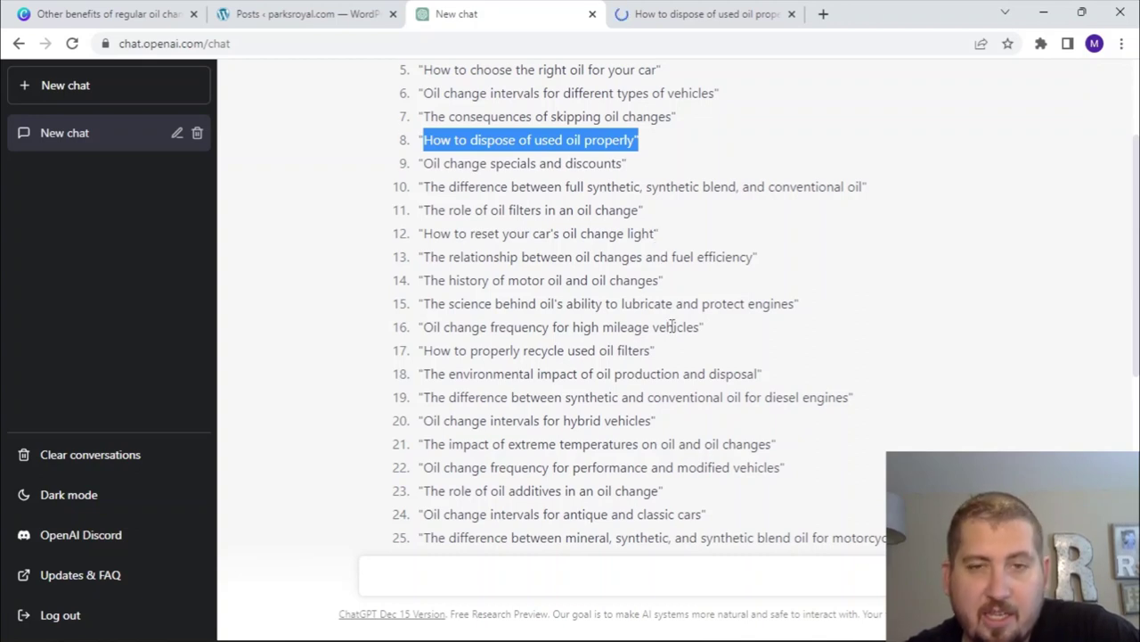
{"action": "scroll", "coordinate": [672, 327], "scroll_direction": "down", "scroll_amount": 3}
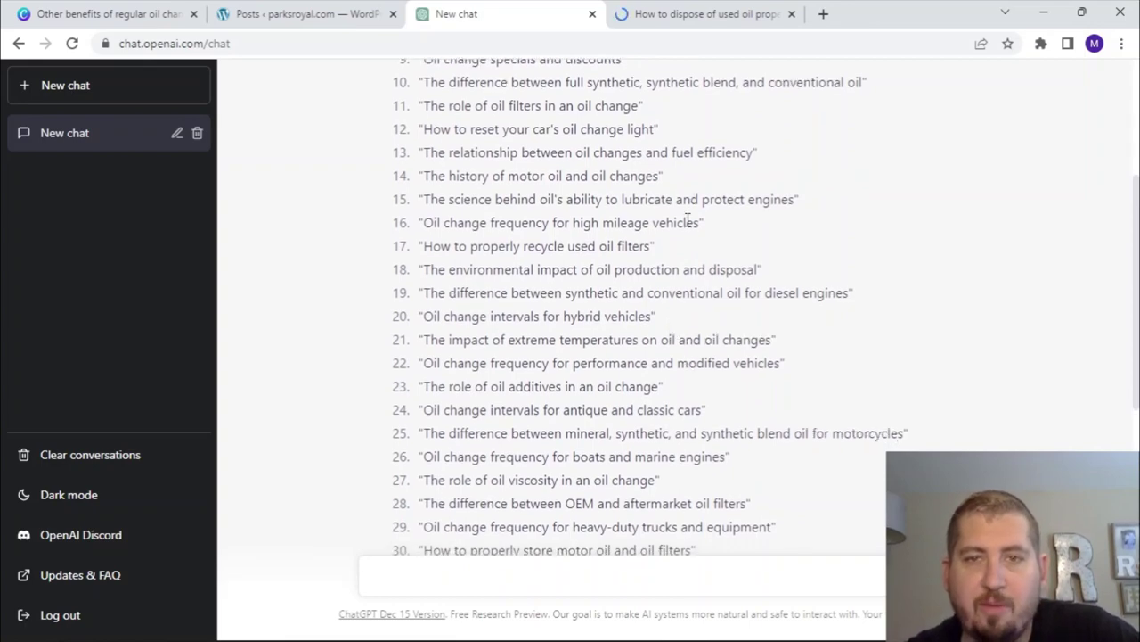
{"action": "scroll", "coordinate": [695, 401], "scroll_direction": "down", "scroll_amount": 6}
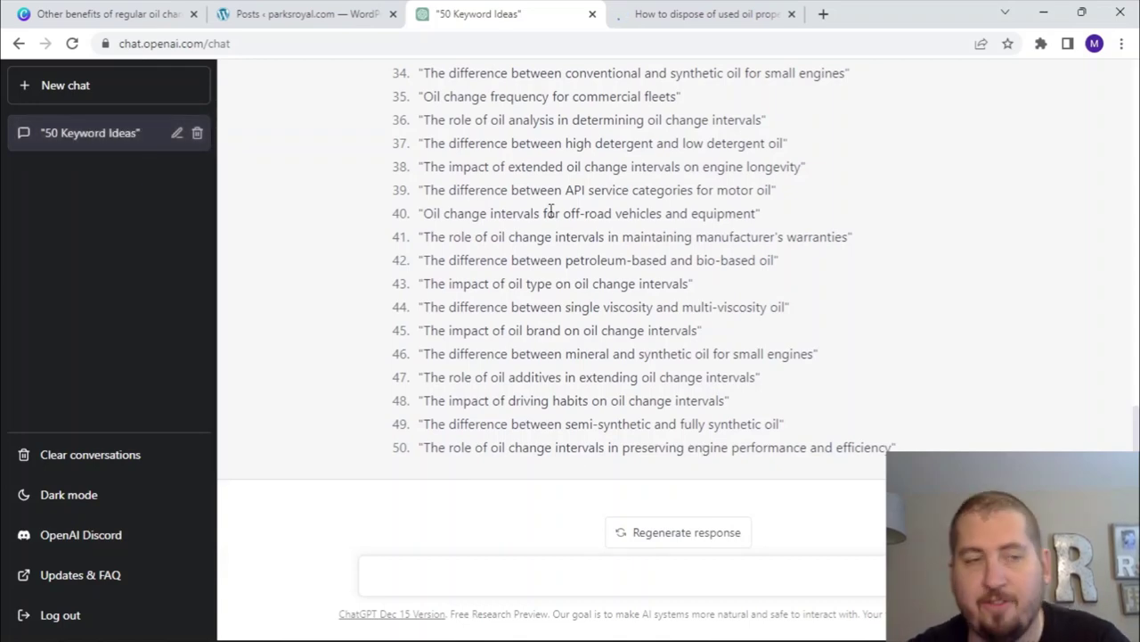
{"action": "scroll", "coordinate": [551, 210], "scroll_direction": "up", "scroll_amount": 10}
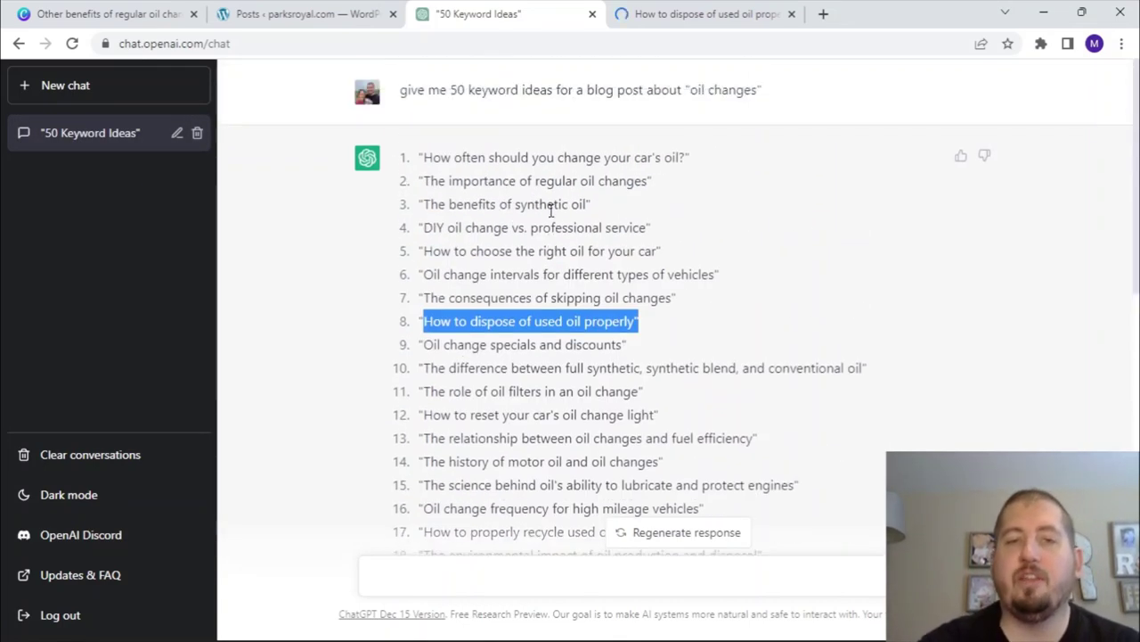
{"action": "left_click", "coordinate": [89, 107]}
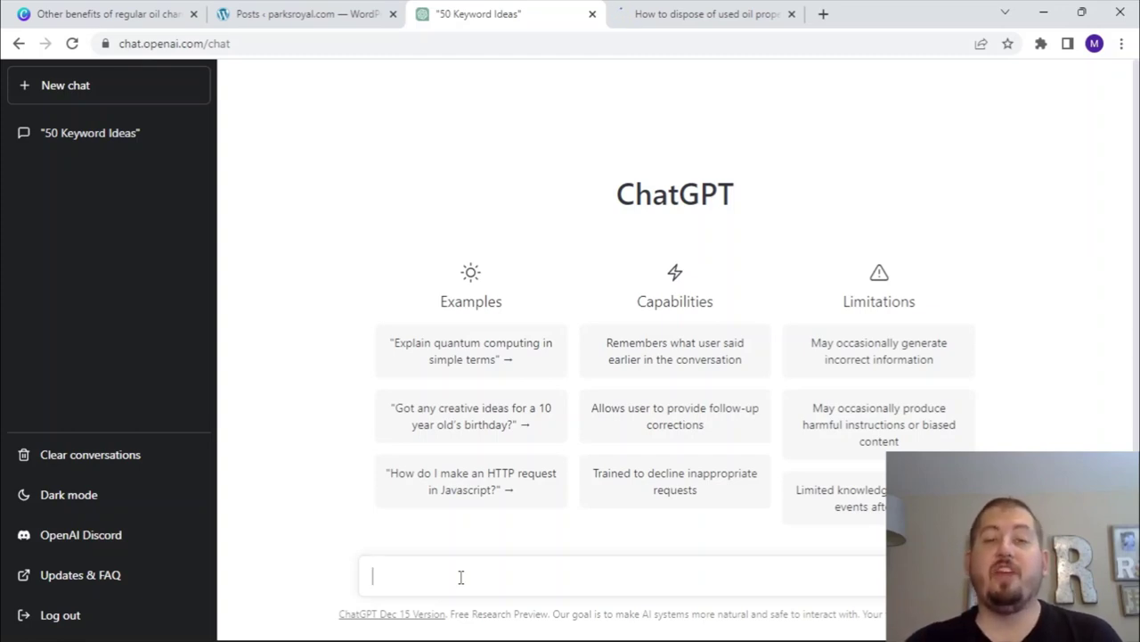
{"action": "left_click", "coordinate": [119, 140]}
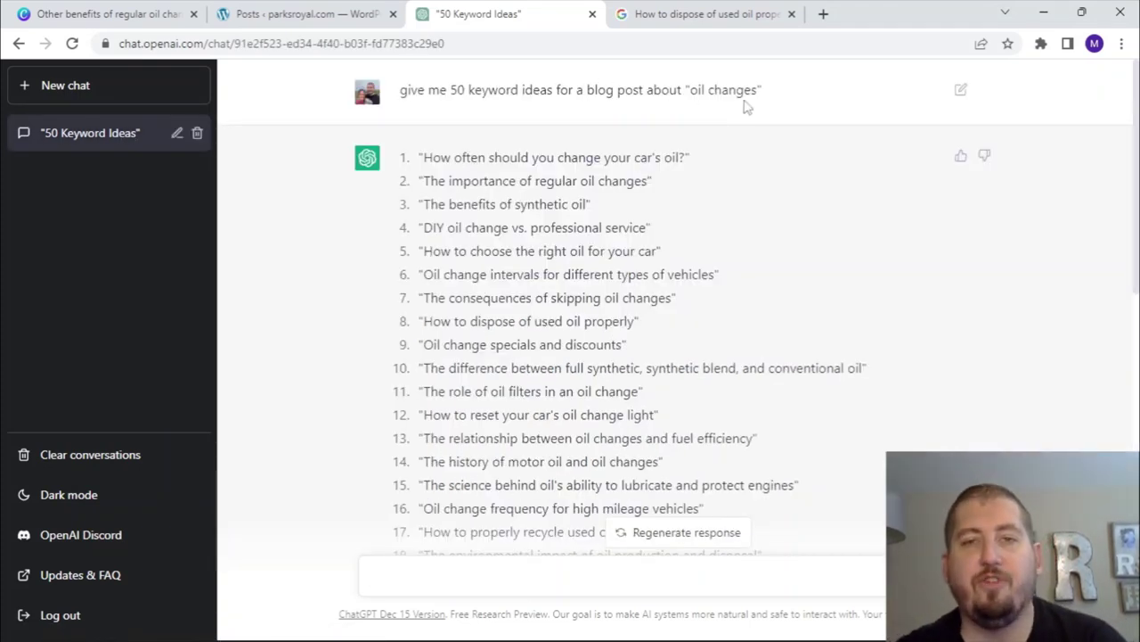
Step: In a new chat, ask for 50 low competition search terms for a blog post in the "oil change" category
{"action": "left_click", "coordinate": [74, 89]}
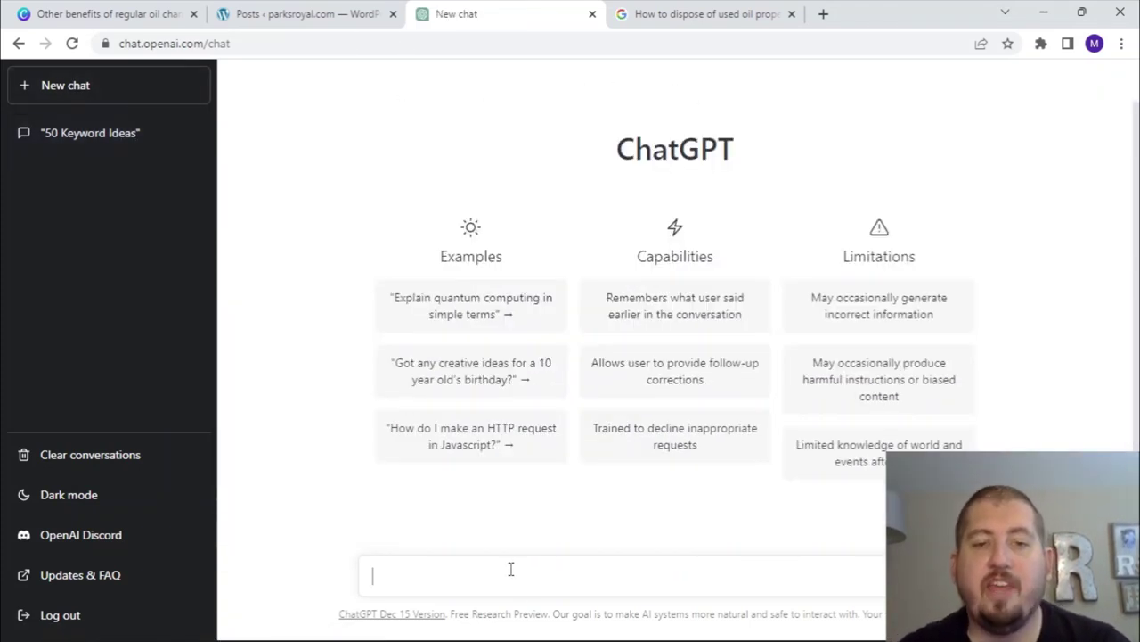
{"action": "type", "text": "W"}
{"action": "type", "text": "ive me 5"}
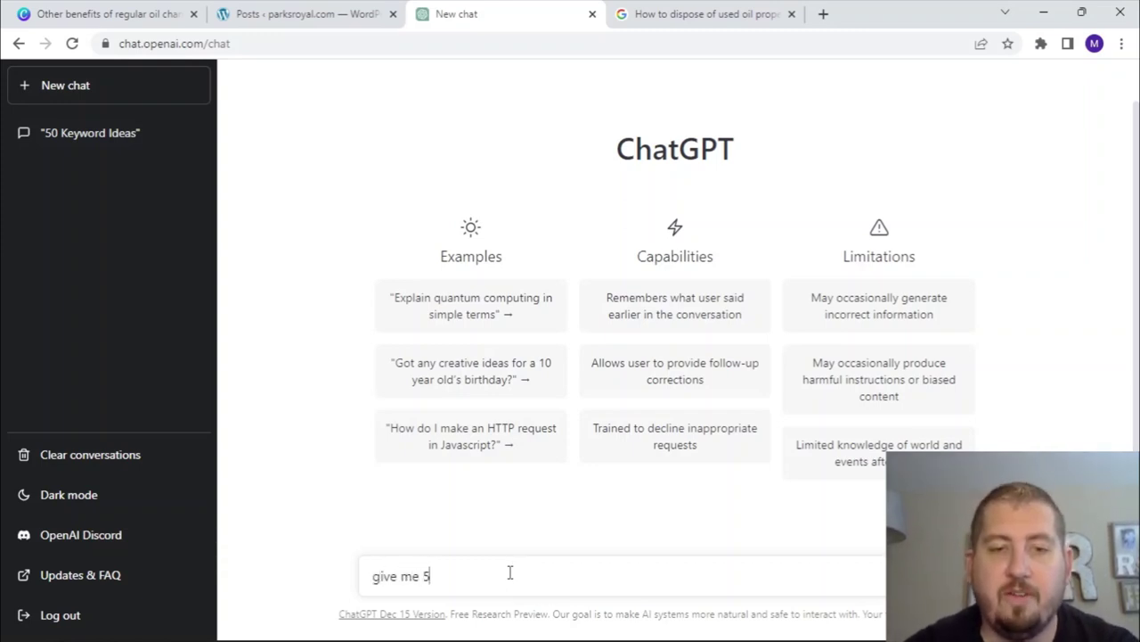
{"action": "type", "text": "0 low"}
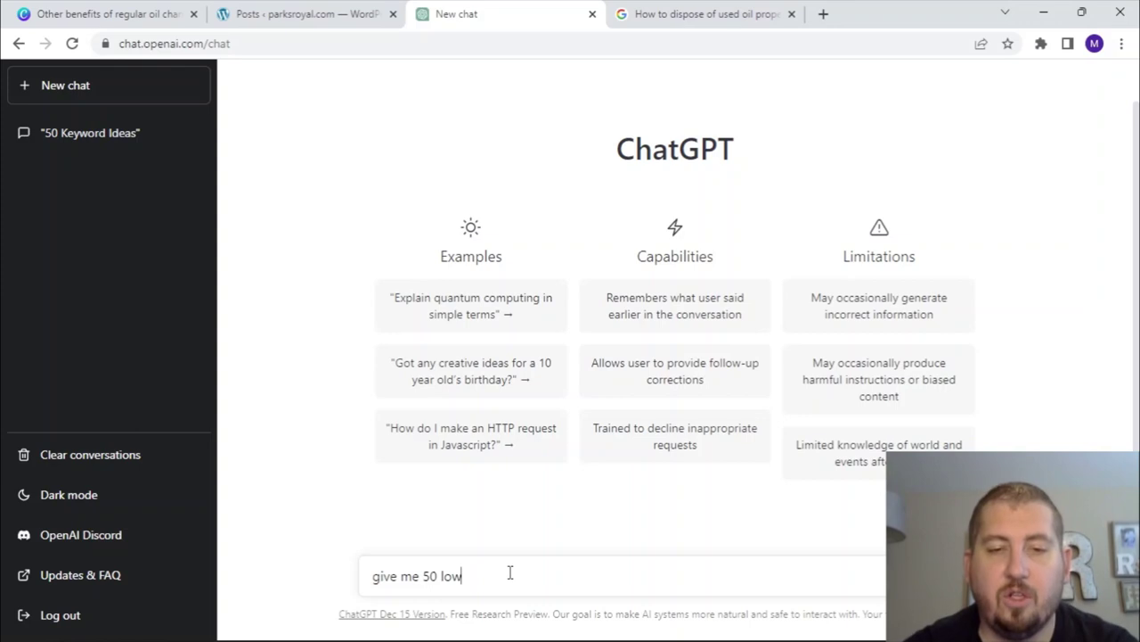
{"action": "type", "text": " competition search terms for a"}
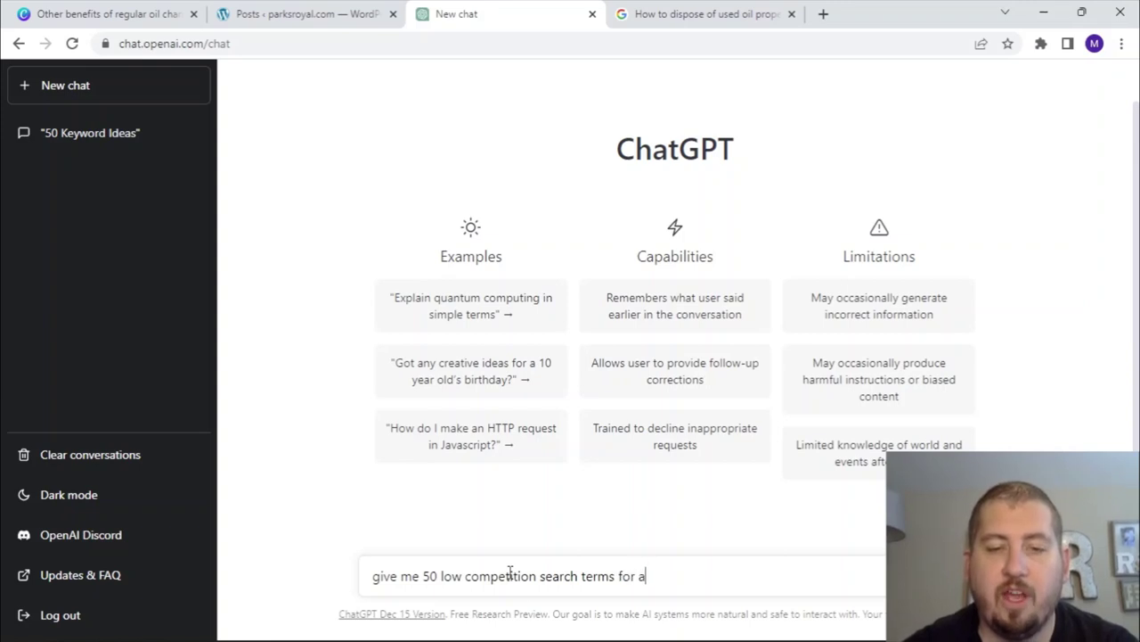
{"action": "type", "text": " blog pos"}
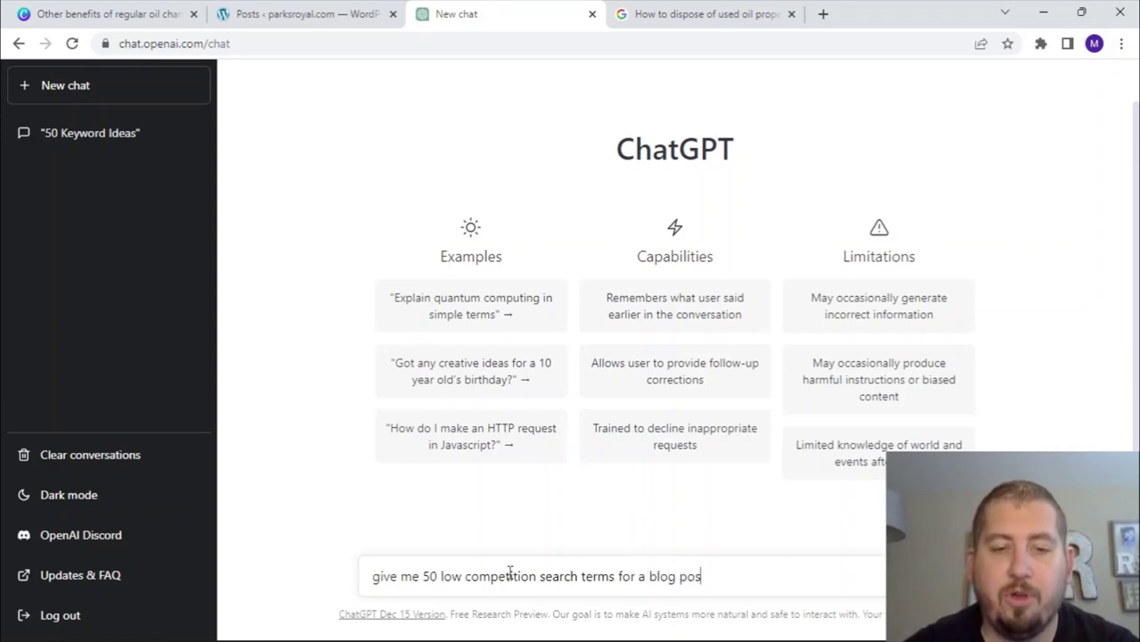
{"action": "type", "text": "t in the "}
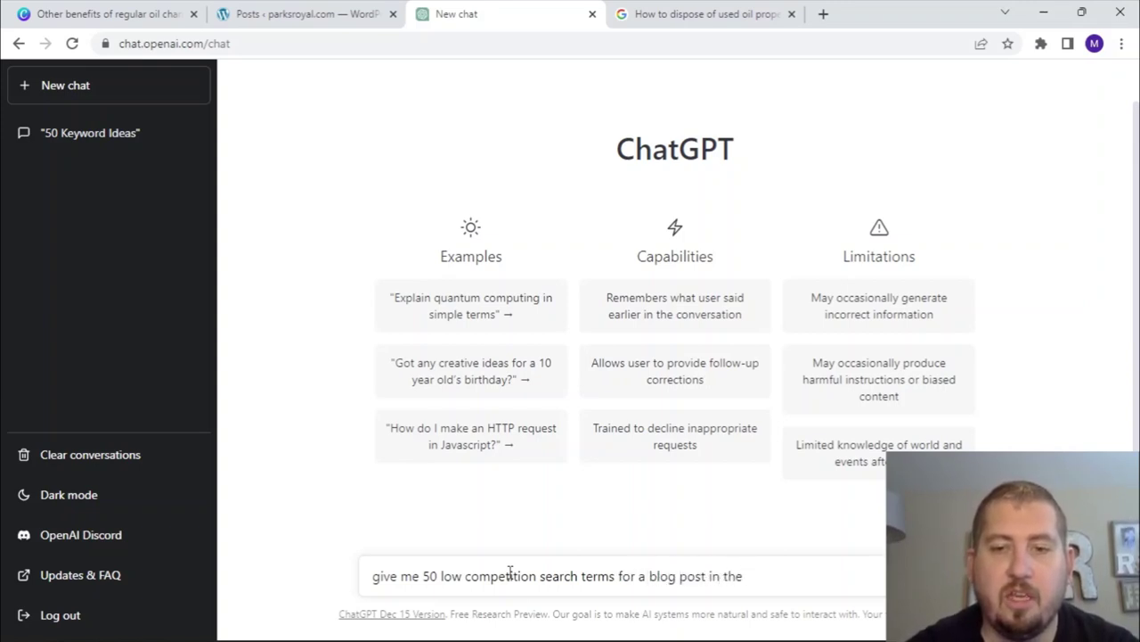
{"action": "type", "text": "\"oil change\" category"}
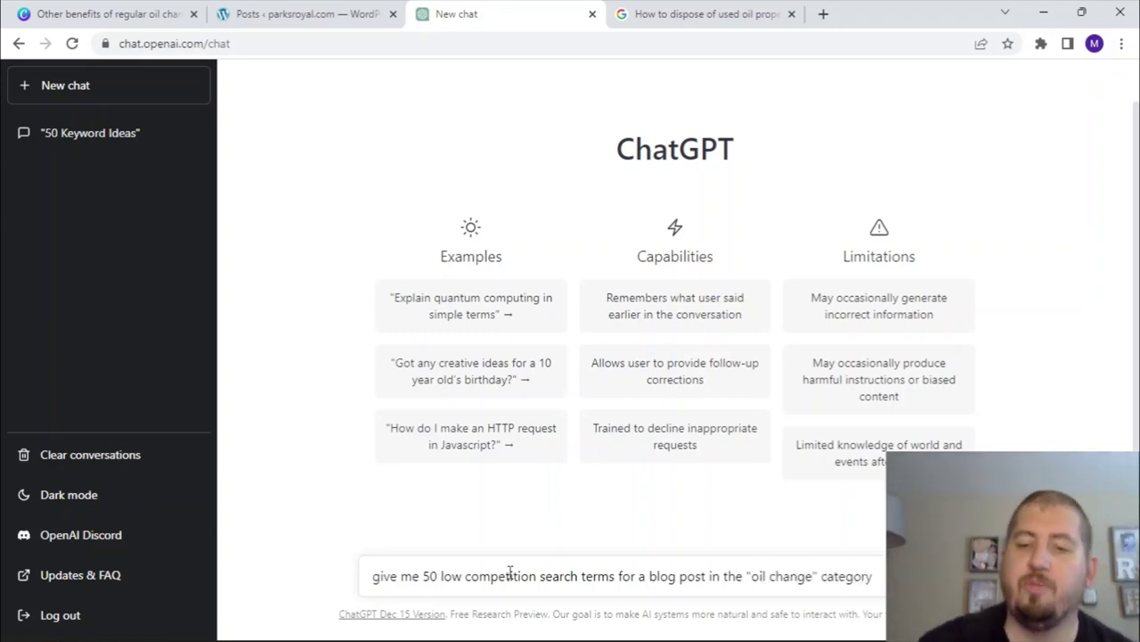
{"action": "key", "text": "Return"}
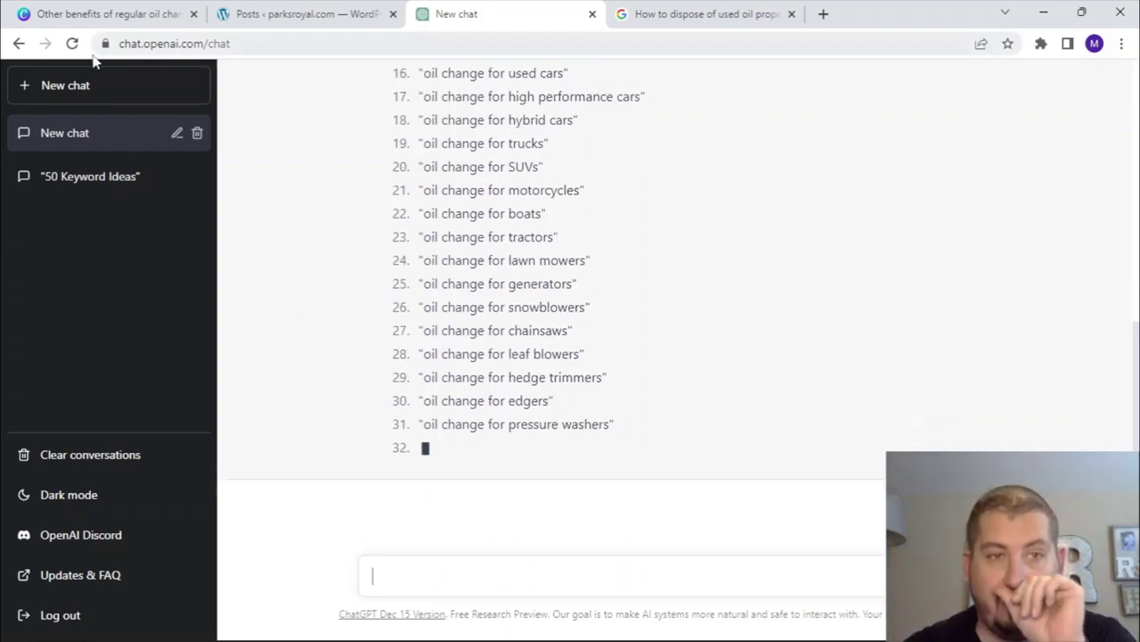
Step: Start another chat and request 50 search terms for a blog post about oil changes
{"action": "left_click", "coordinate": [40, 94]}
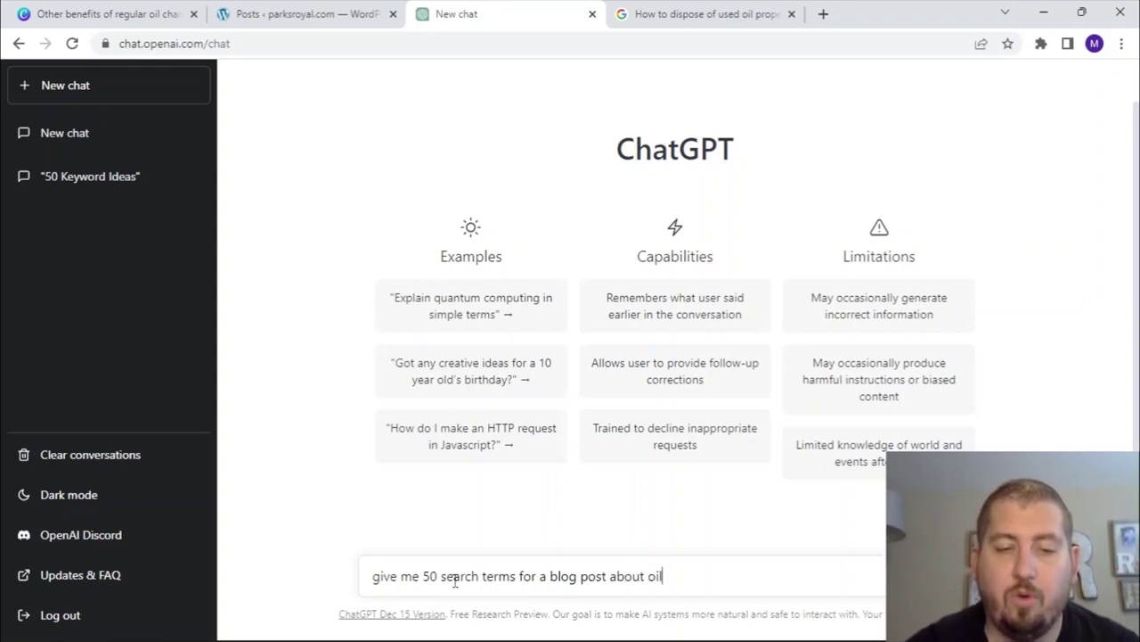
{"action": "key", "text": "Return"}
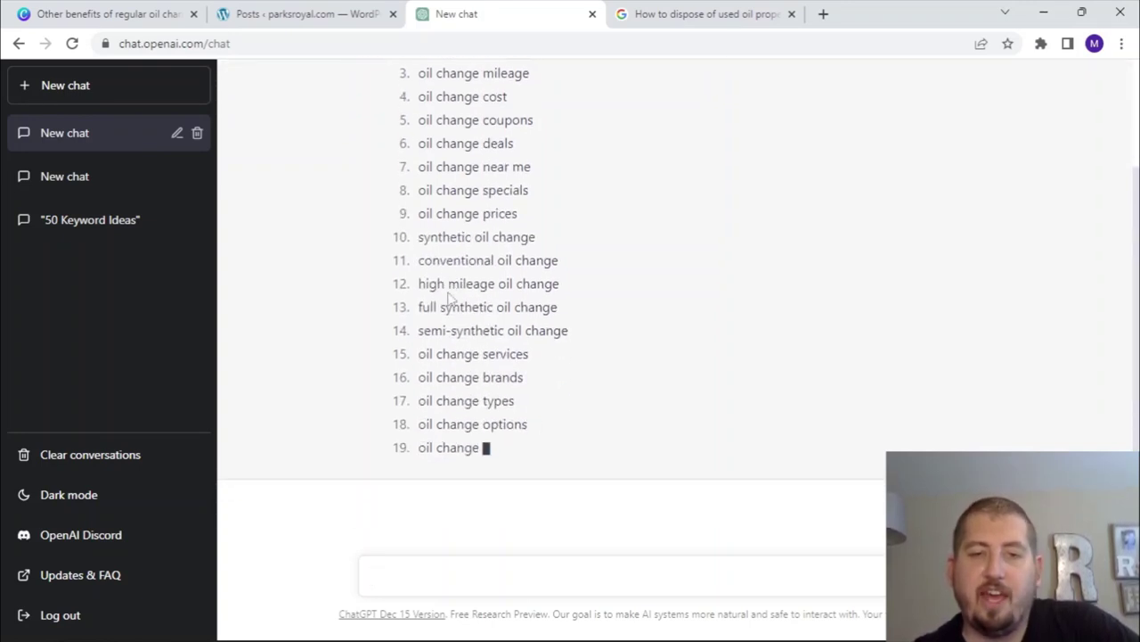
Step: In a fresh chat, ask for 50 questions that car owners might ask about "oil changes"
{"action": "left_click", "coordinate": [115, 89]}
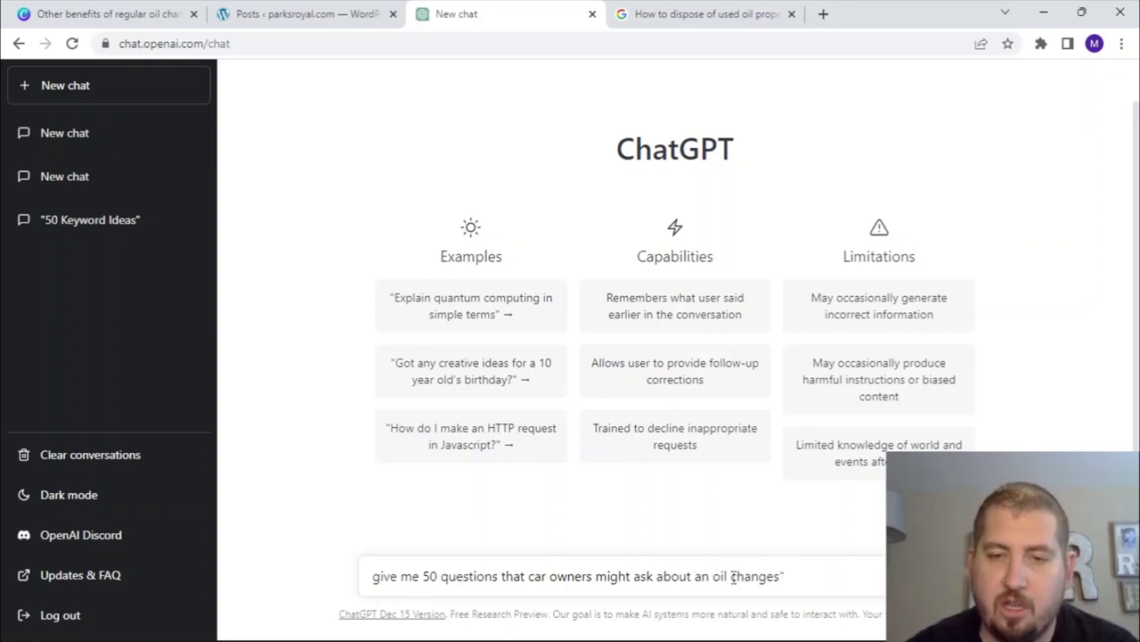
{"action": "key", "text": "BackSpace"}
{"action": "key", "text": "BackSpace"}
{"action": "key", "text": "BackSpace"}
{"action": "type", "text": "\""}
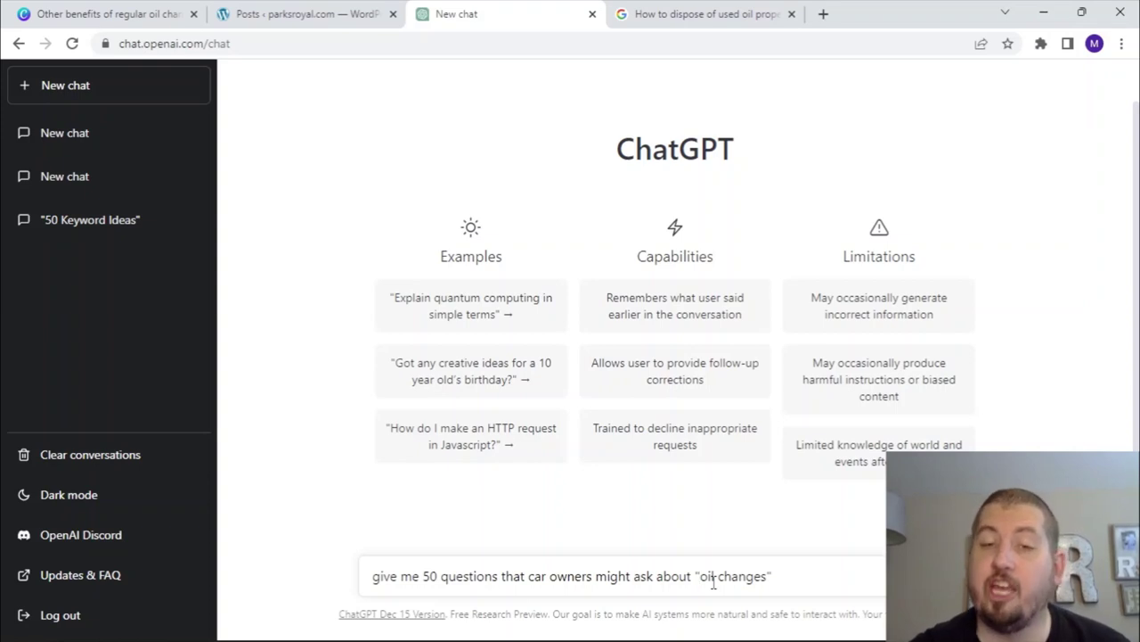
{"action": "key", "text": "Return"}
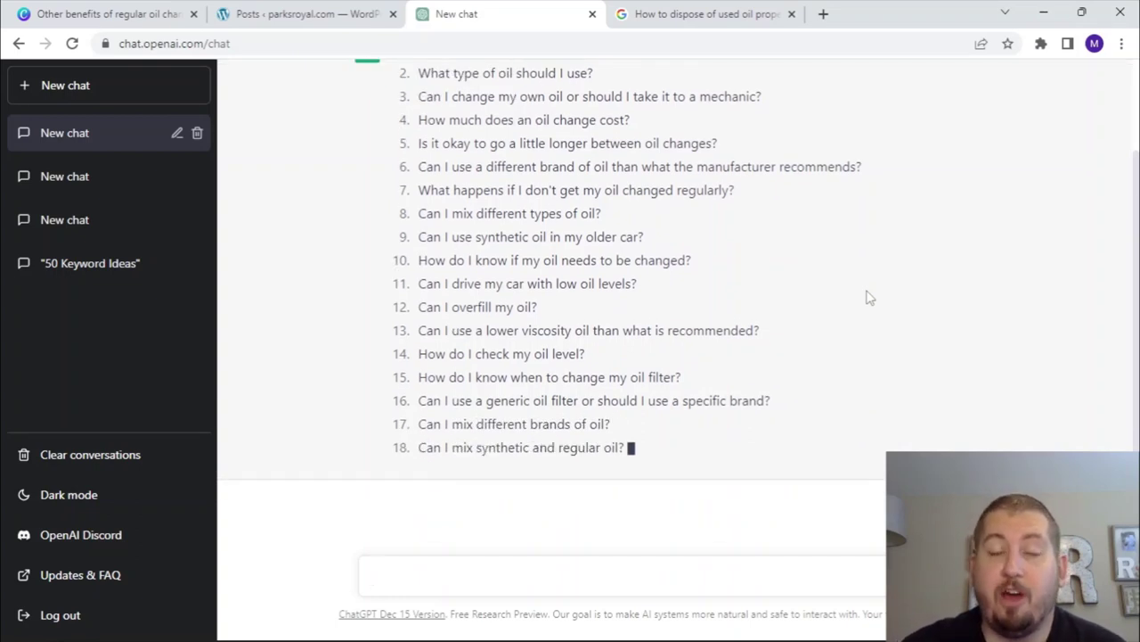
Step: Review the generated question list and search Google for "Is it okay to go a little longer between oil changes?"
{"action": "scroll", "coordinate": [869, 297], "scroll_direction": "up", "scroll_amount": 2}
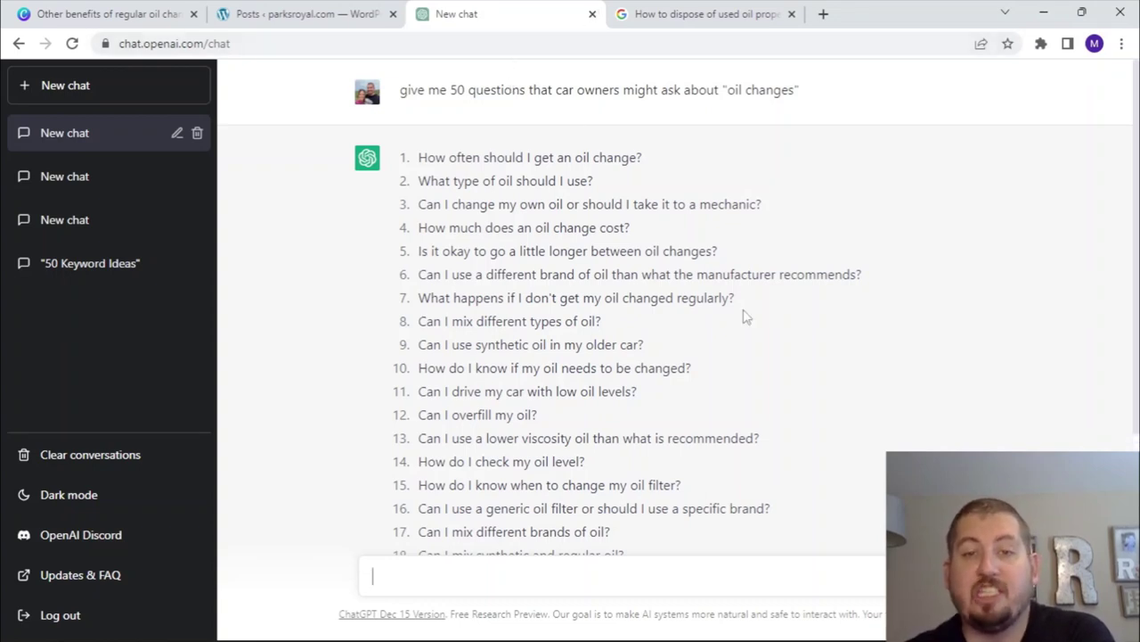
{"action": "scroll", "coordinate": [745, 310], "scroll_direction": "down", "scroll_amount": 4}
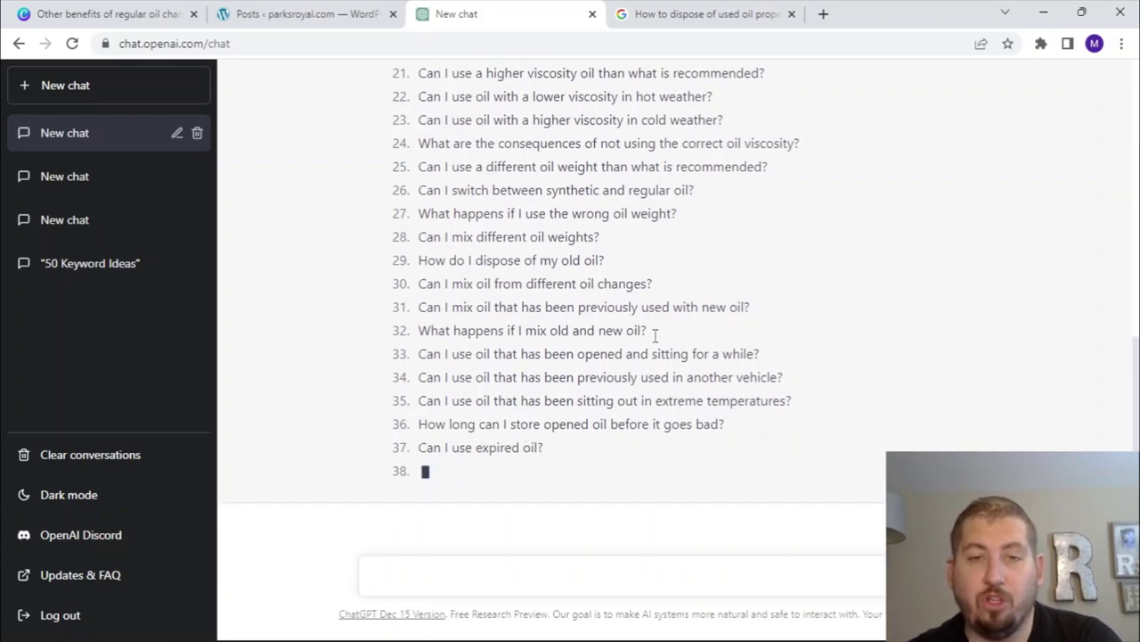
{"action": "scroll", "coordinate": [712, 331], "scroll_direction": "up", "scroll_amount": 4}
{"action": "scroll", "coordinate": [711, 331], "scroll_direction": "up", "scroll_amount": 2}
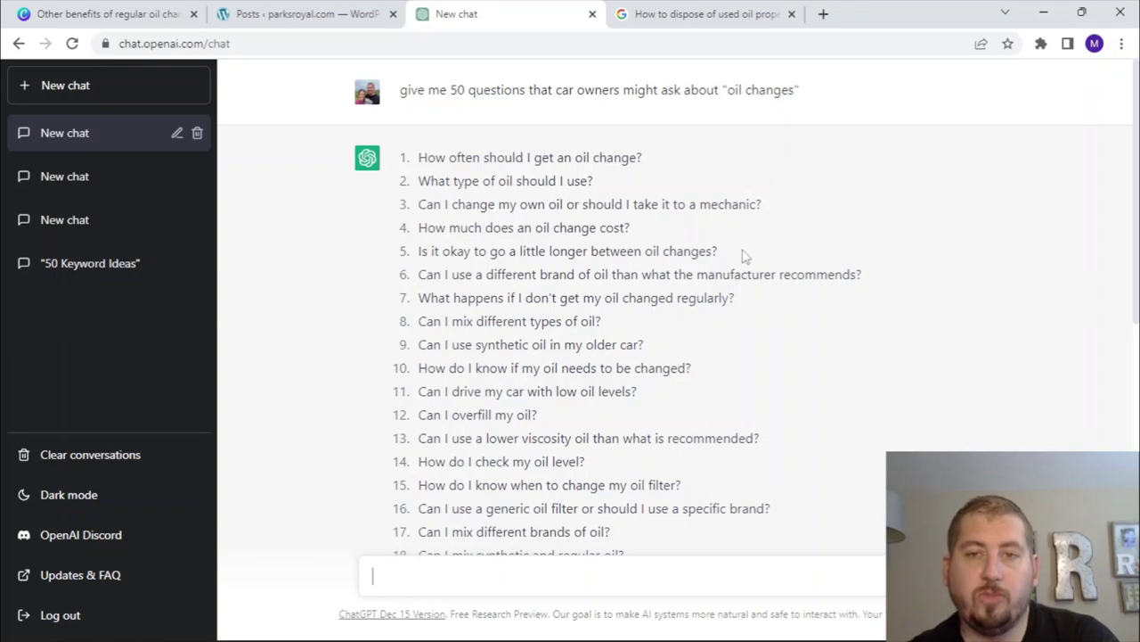
{"action": "left_click_drag", "start_coordinate": [717, 251], "coordinate": [429, 252]}
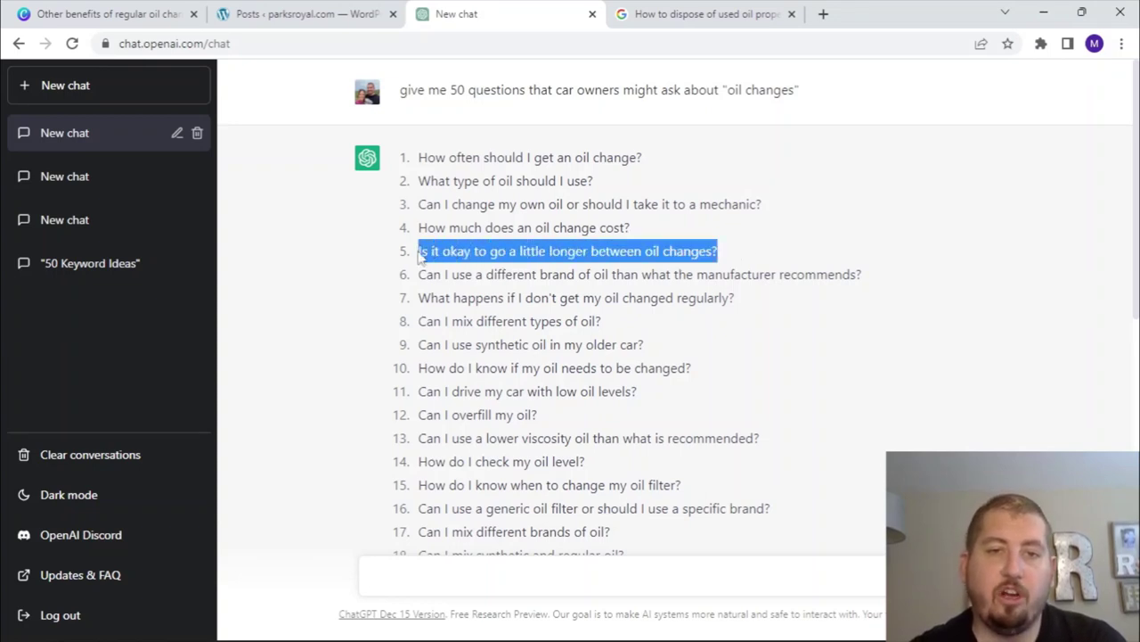
{"action": "left_click", "coordinate": [704, 14]}
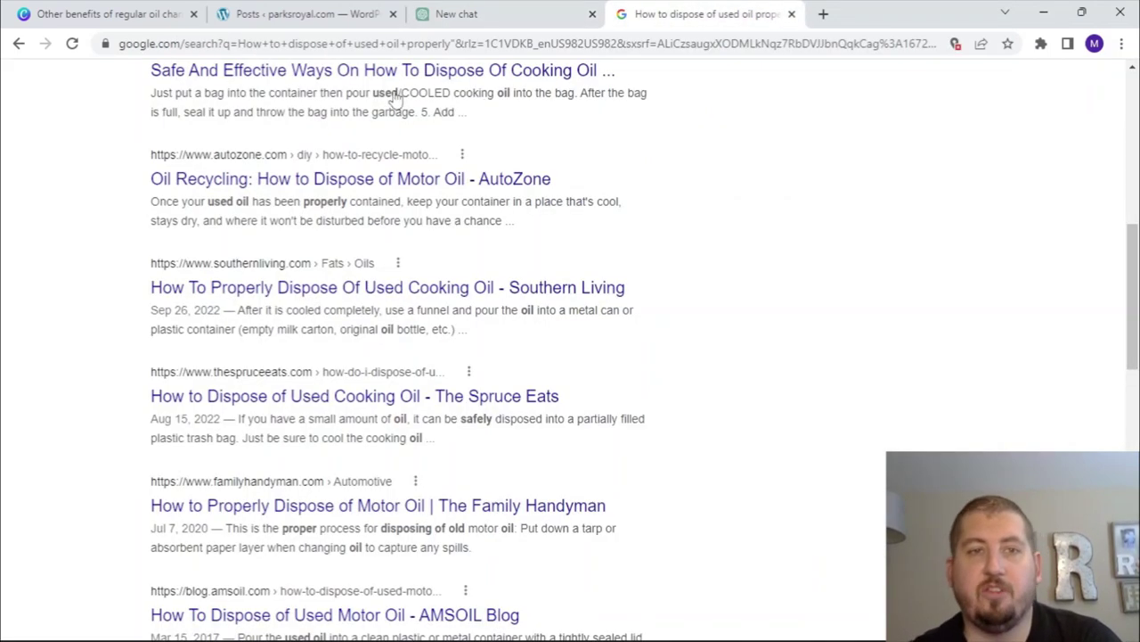
{"action": "scroll", "coordinate": [445, 267], "scroll_direction": "up", "scroll_amount": 10}
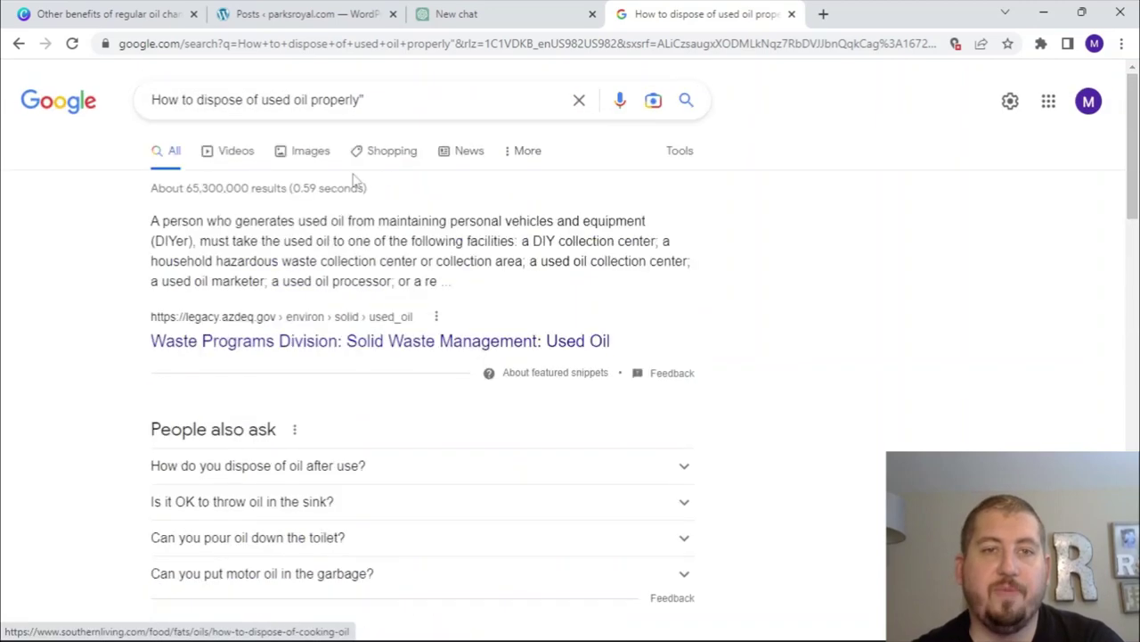
{"action": "triple_click", "coordinate": [323, 105]}
{"action": "type", "text": "Is it okay to go a little longer between oil changes?"}
{"action": "key", "text": "Return"}
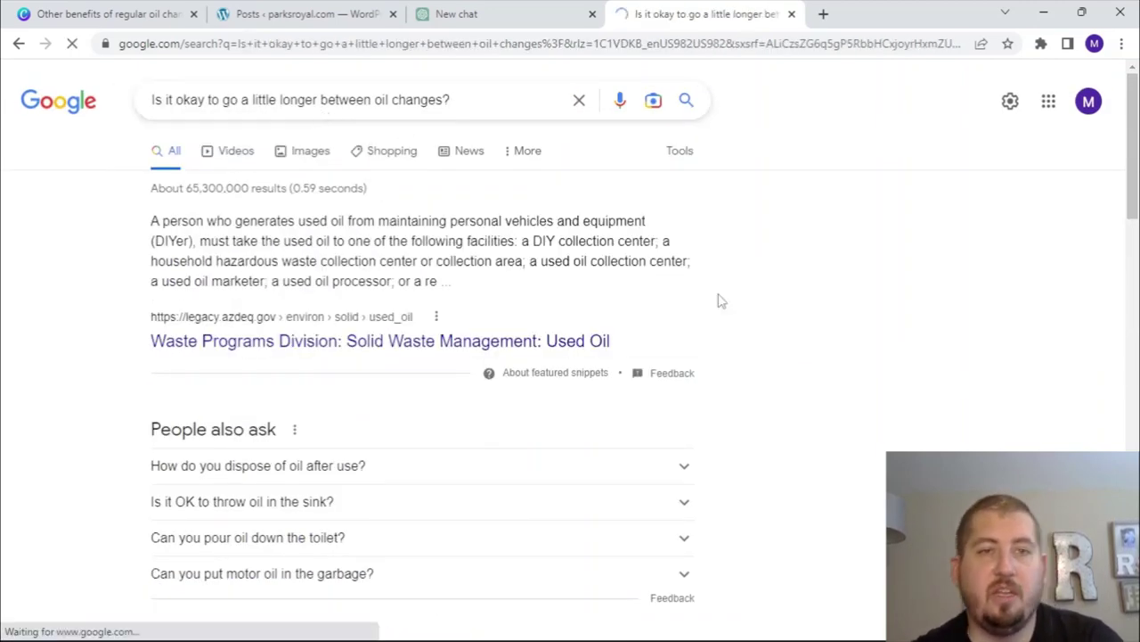
Step: Examine the Google results for the question about going longer between oil changes to judge the competition
{"action": "scroll", "coordinate": [889, 379], "scroll_direction": "down", "scroll_amount": 1}
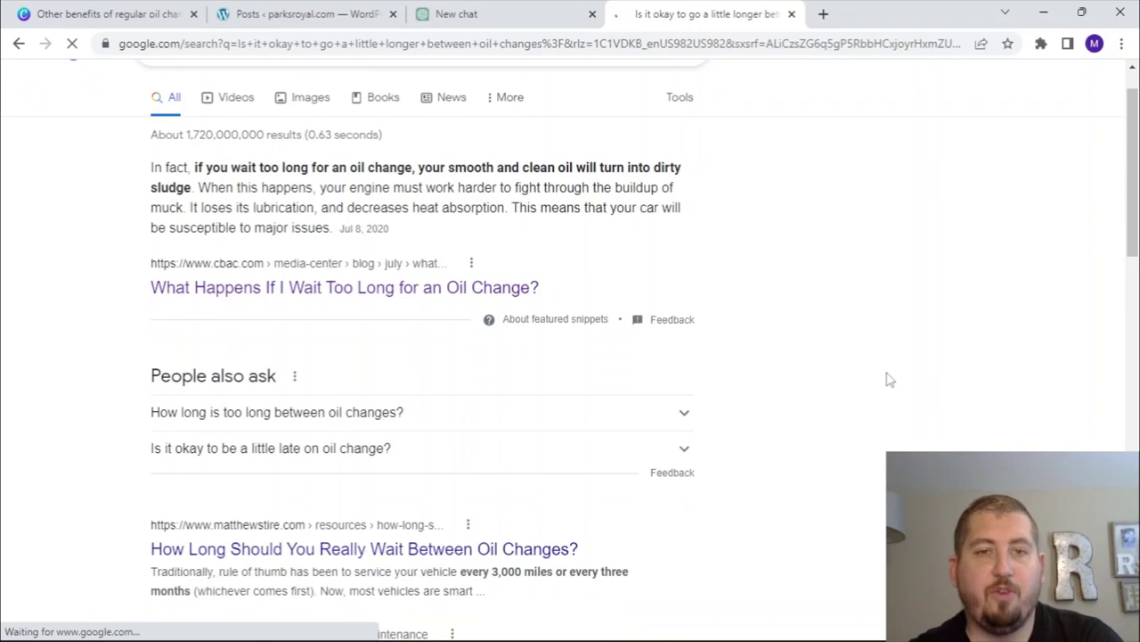
{"action": "scroll", "coordinate": [748, 352], "scroll_direction": "up", "scroll_amount": 1}
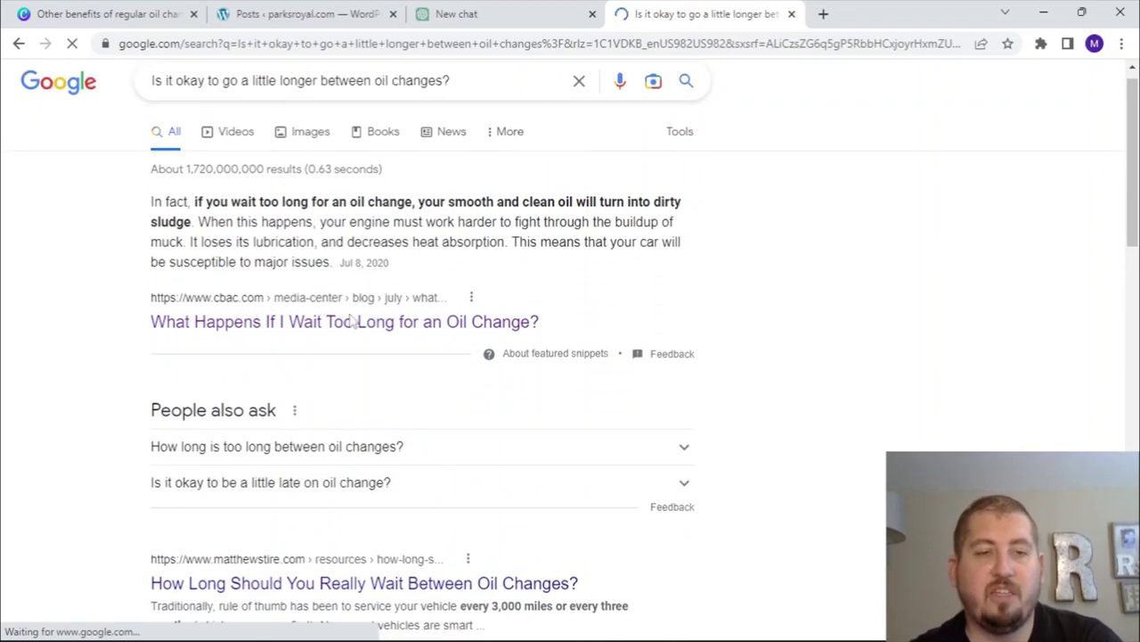
{"action": "scroll", "coordinate": [354, 321], "scroll_direction": "down", "scroll_amount": 2}
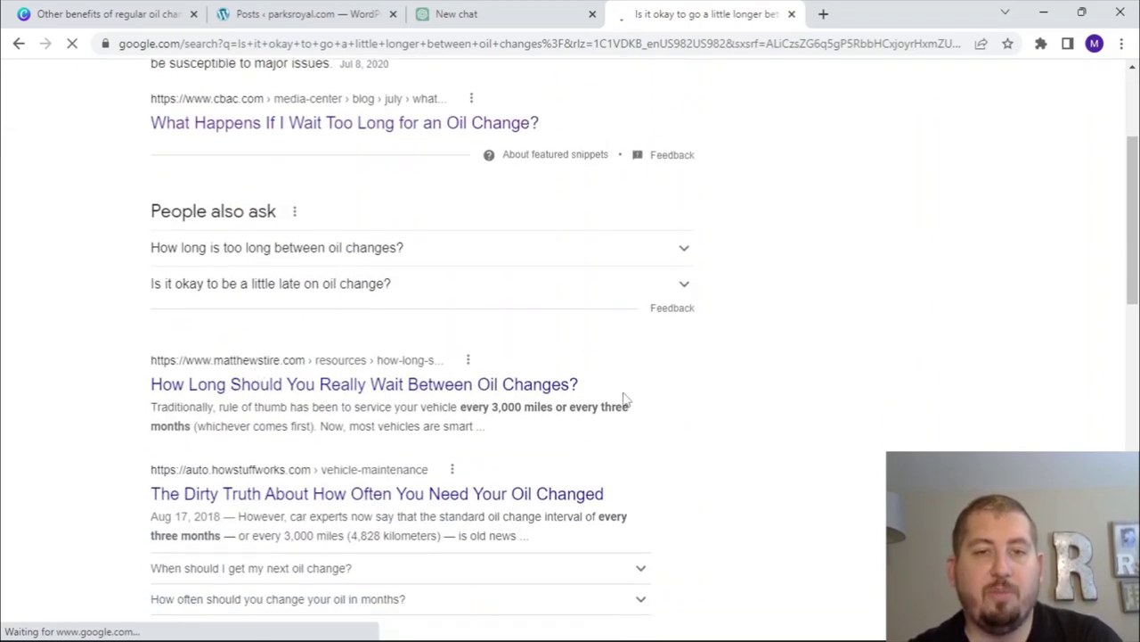
{"action": "scroll", "coordinate": [639, 406], "scroll_direction": "down", "scroll_amount": 2}
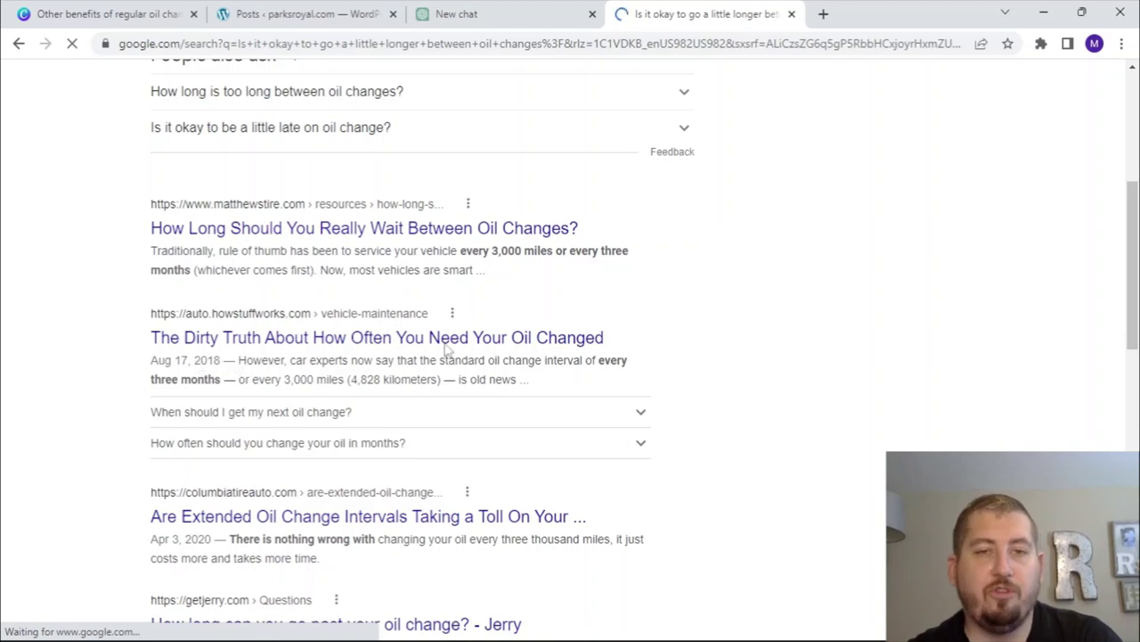
{"action": "scroll", "coordinate": [710, 377], "scroll_direction": "down", "scroll_amount": 2}
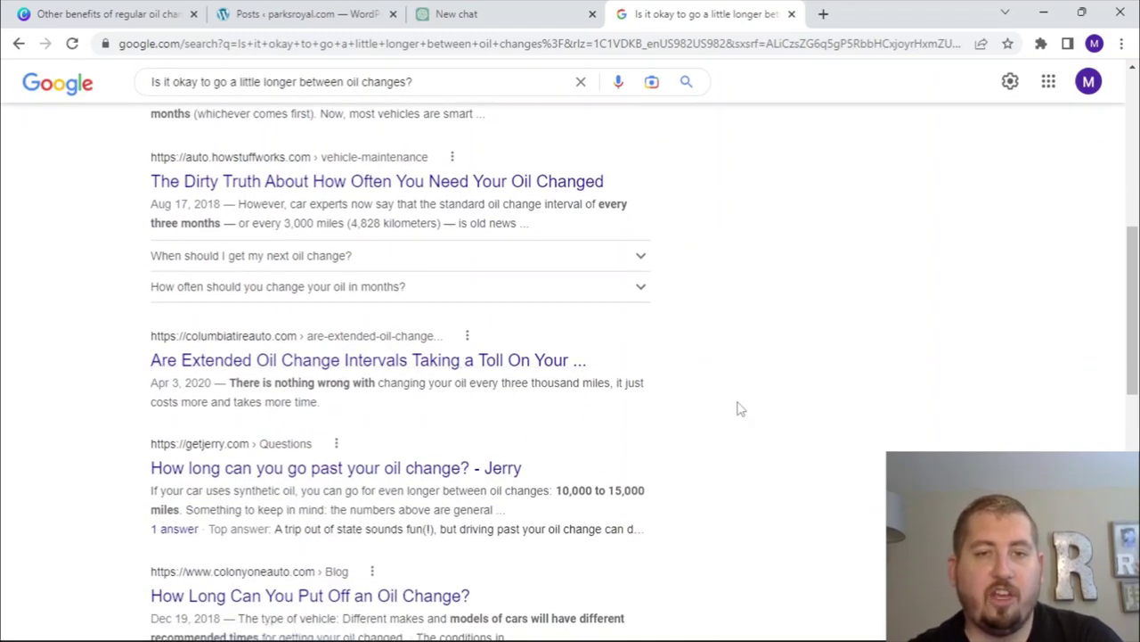
{"action": "scroll", "coordinate": [738, 407], "scroll_direction": "down", "scroll_amount": 2}
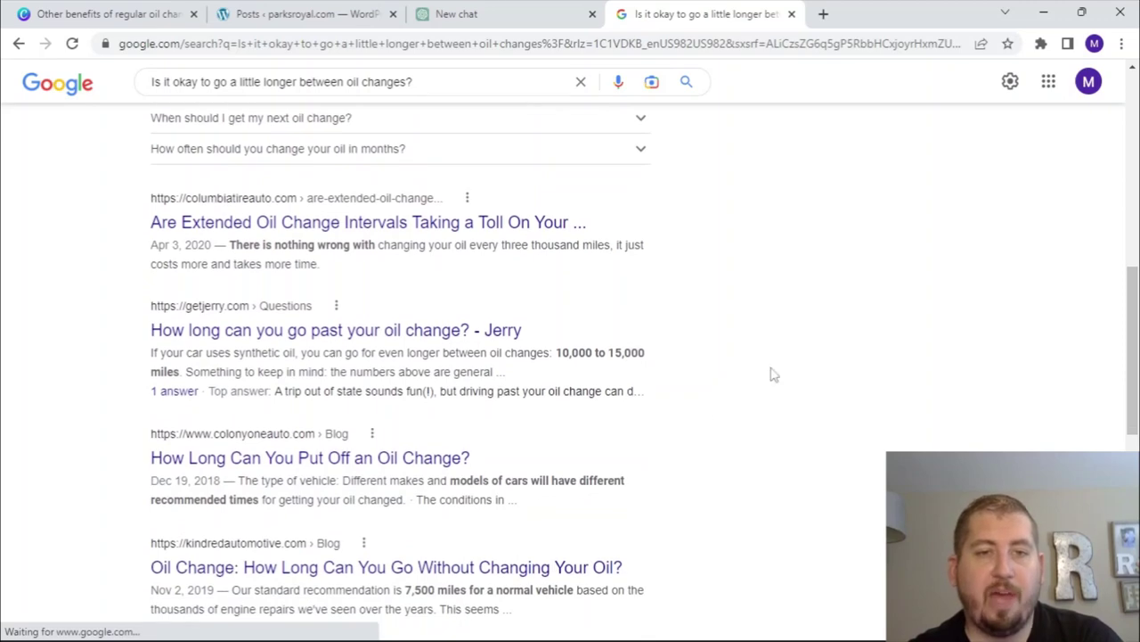
{"action": "scroll", "coordinate": [774, 374], "scroll_direction": "up", "scroll_amount": 8}
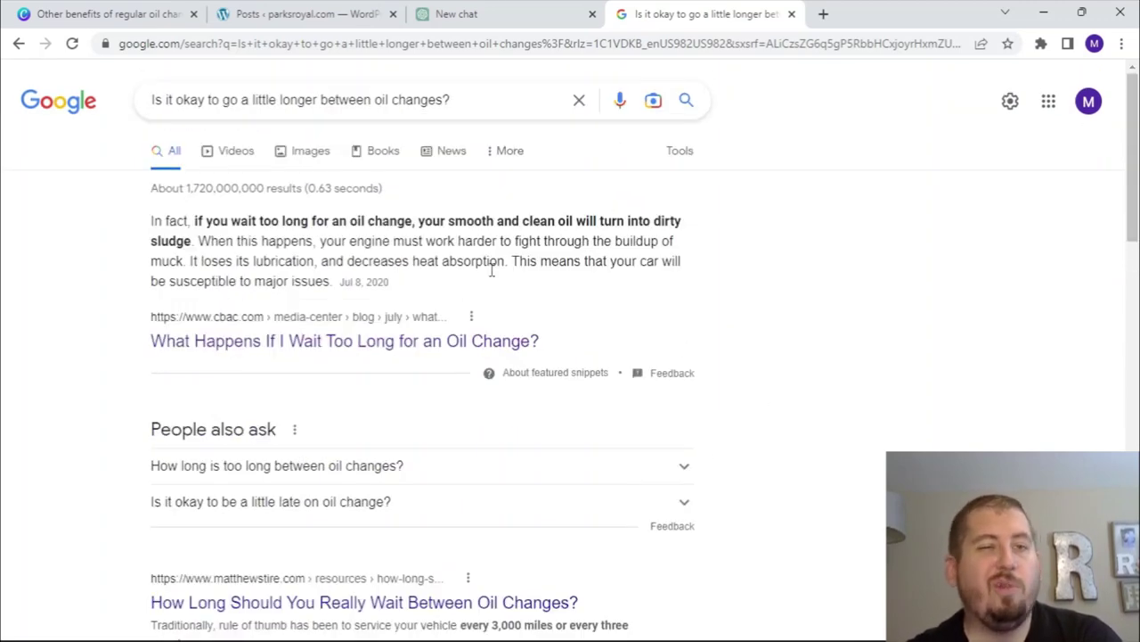
Step: Return to the ChatGPT question list, pick "Can I use synthetic oil in my older car?" and search Google for it
{"action": "left_click", "coordinate": [490, 14]}
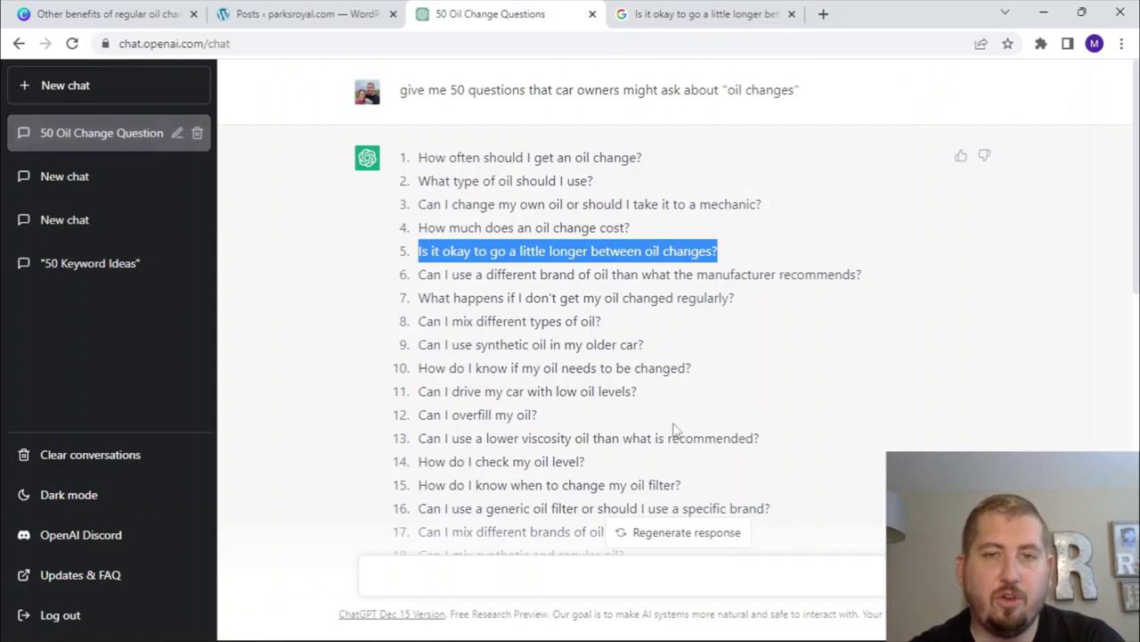
{"action": "scroll", "coordinate": [674, 429], "scroll_direction": "down", "scroll_amount": 1}
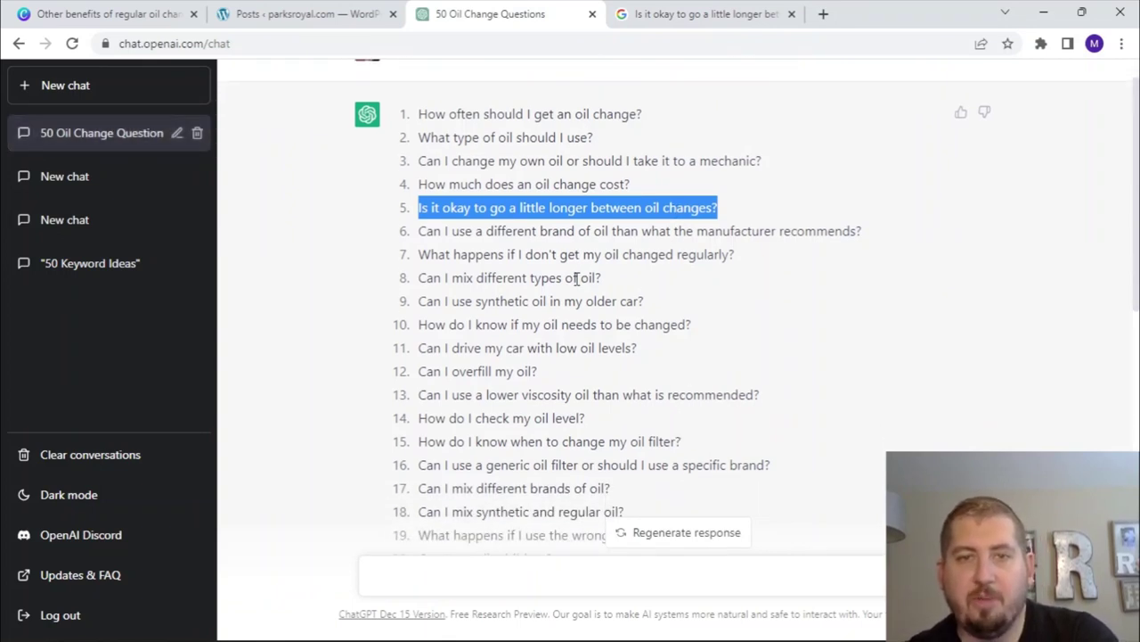
{"action": "scroll", "coordinate": [659, 318], "scroll_direction": "down", "scroll_amount": 1}
{"action": "left_click_drag", "start_coordinate": [659, 283], "coordinate": [423, 281]}
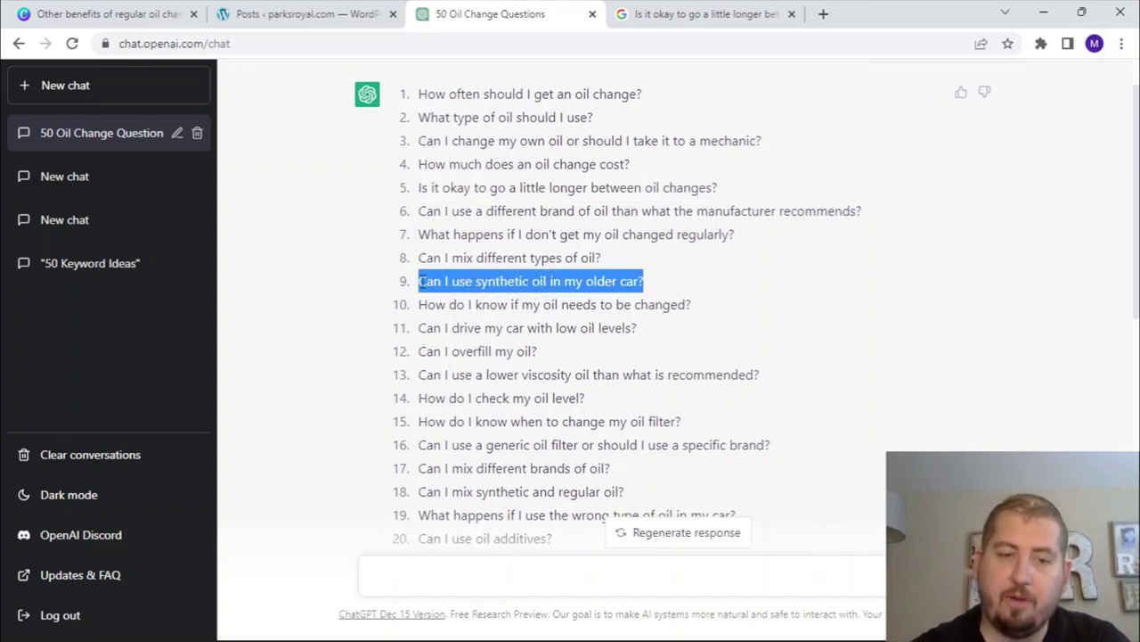
{"action": "left_click", "coordinate": [683, 9]}
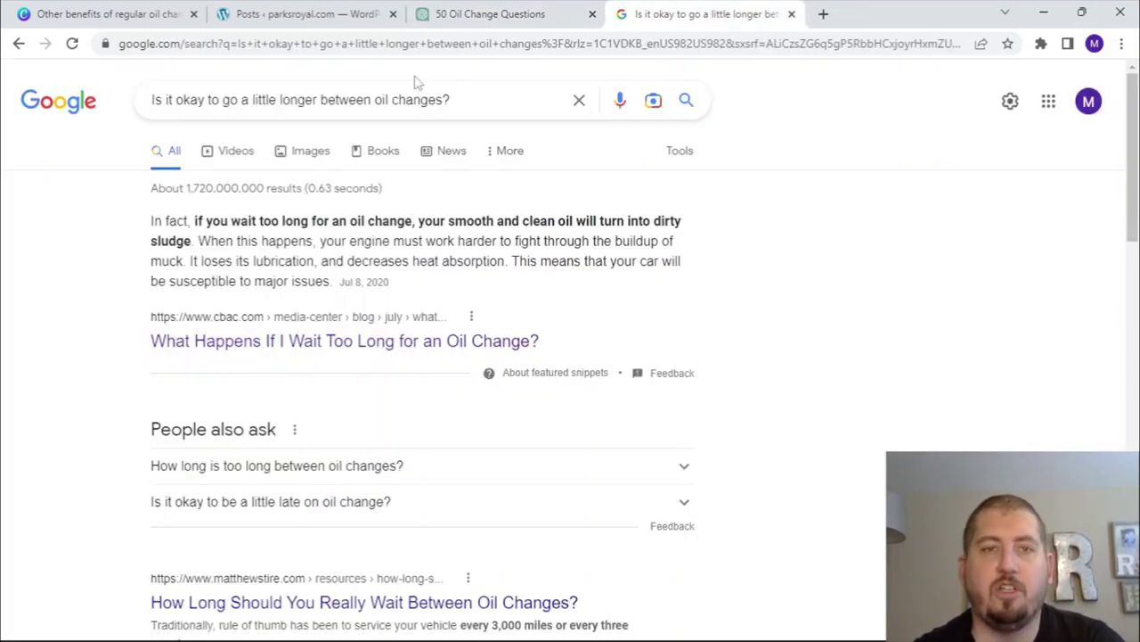
{"action": "left_click", "coordinate": [350, 102]}
{"action": "key", "text": "Return"}
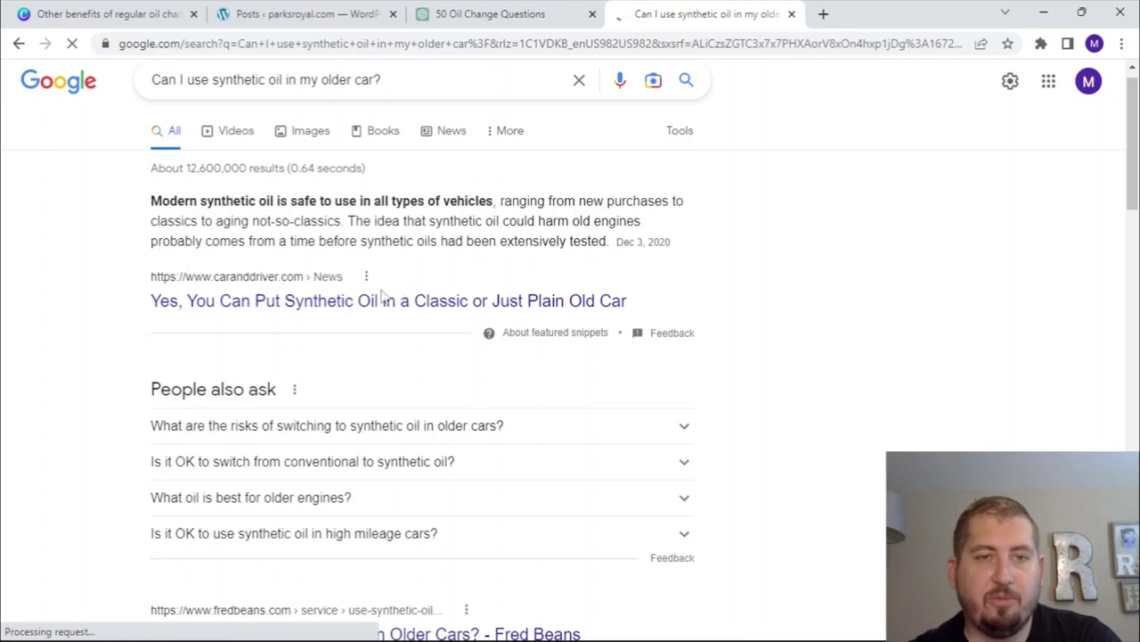
Step: Look through the Google results on synthetic oil in older cars for competing articles
{"action": "scroll", "coordinate": [845, 369], "scroll_direction": "down", "scroll_amount": 2}
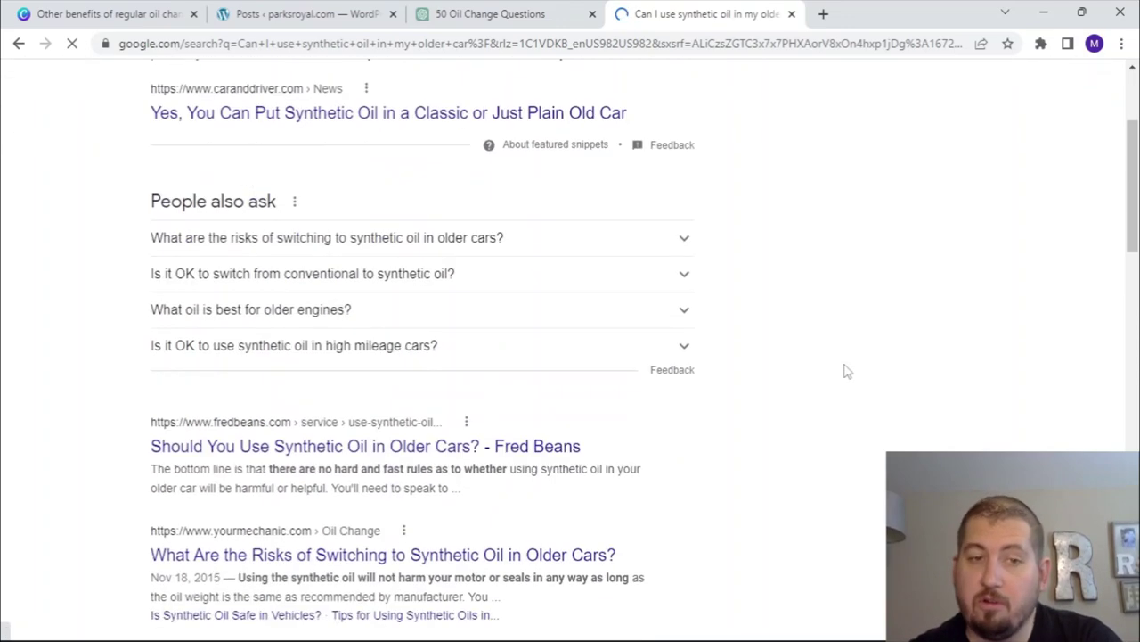
{"action": "scroll", "coordinate": [845, 369], "scroll_direction": "down", "scroll_amount": 1}
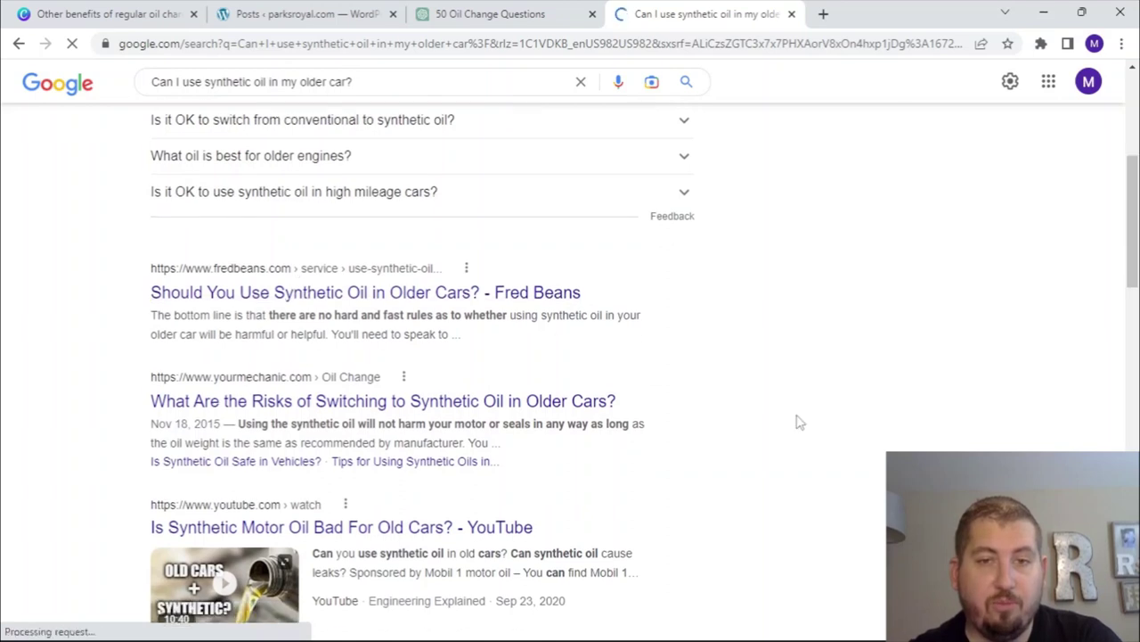
{"action": "scroll", "coordinate": [799, 421], "scroll_direction": "down", "scroll_amount": 4}
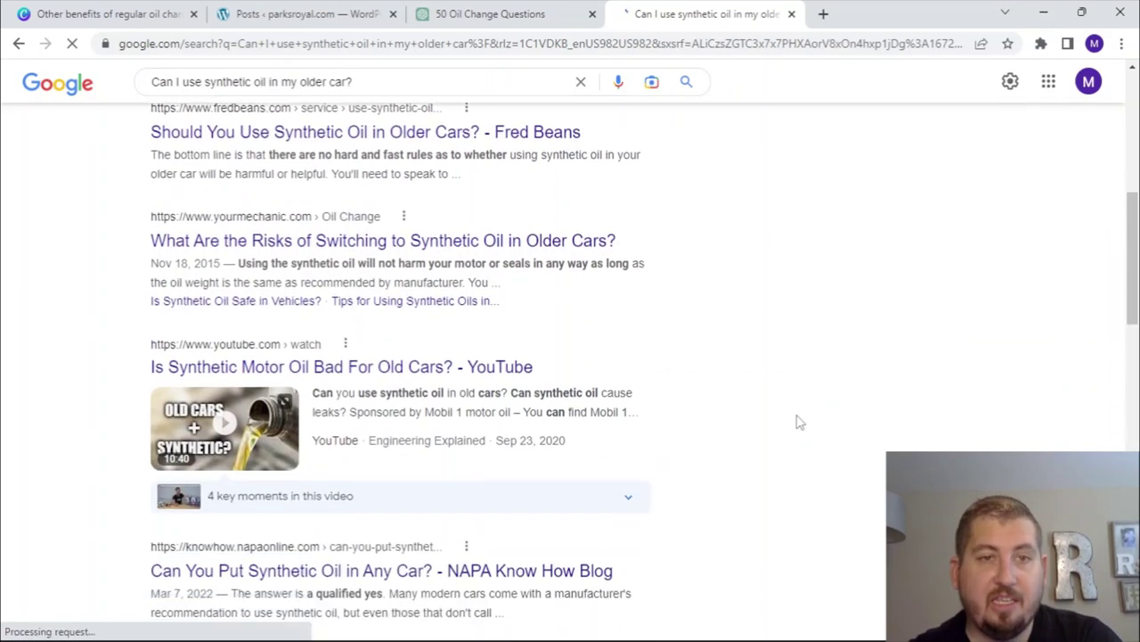
{"action": "scroll", "coordinate": [799, 422], "scroll_direction": "down", "scroll_amount": 1}
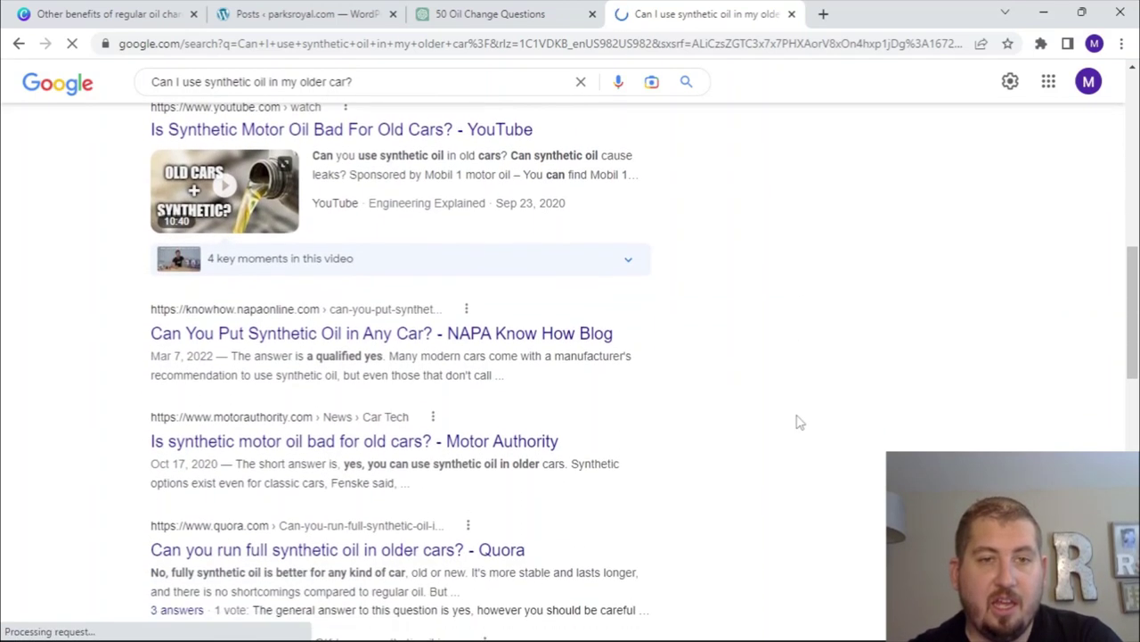
Step: Go back to ChatGPT and look further down the list of oil change questions for another blog topic
{"action": "left_click", "coordinate": [517, 11]}
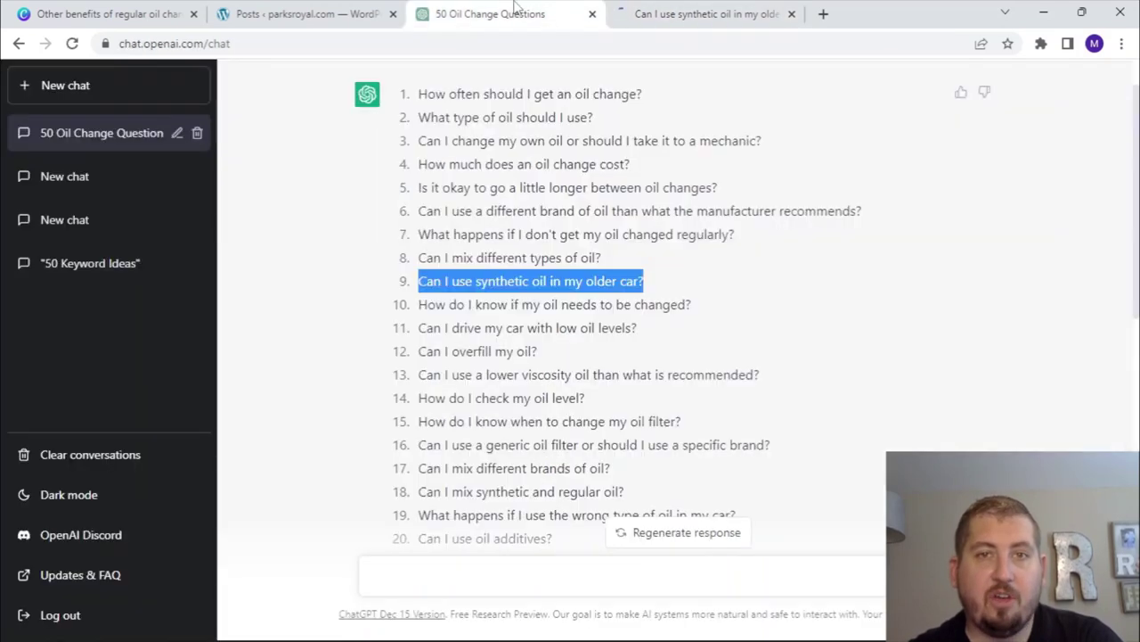
{"action": "scroll", "coordinate": [741, 452], "scroll_direction": "down", "scroll_amount": 2}
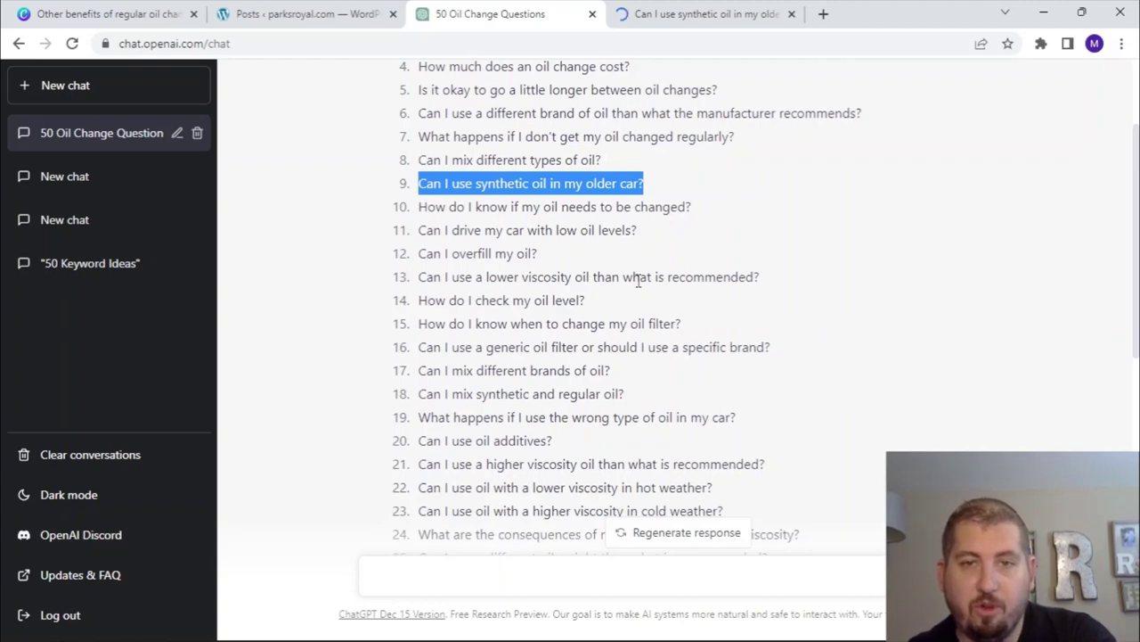
{"action": "scroll", "coordinate": [738, 321], "scroll_direction": "down", "scroll_amount": 1}
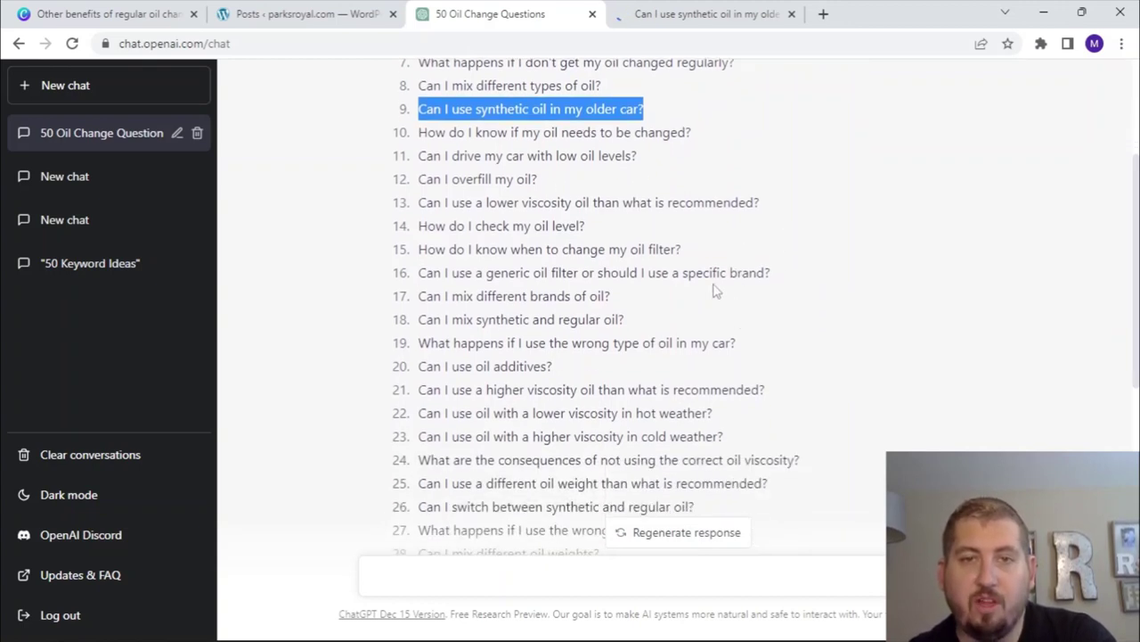
{"action": "scroll", "coordinate": [702, 258], "scroll_direction": "down", "scroll_amount": 1}
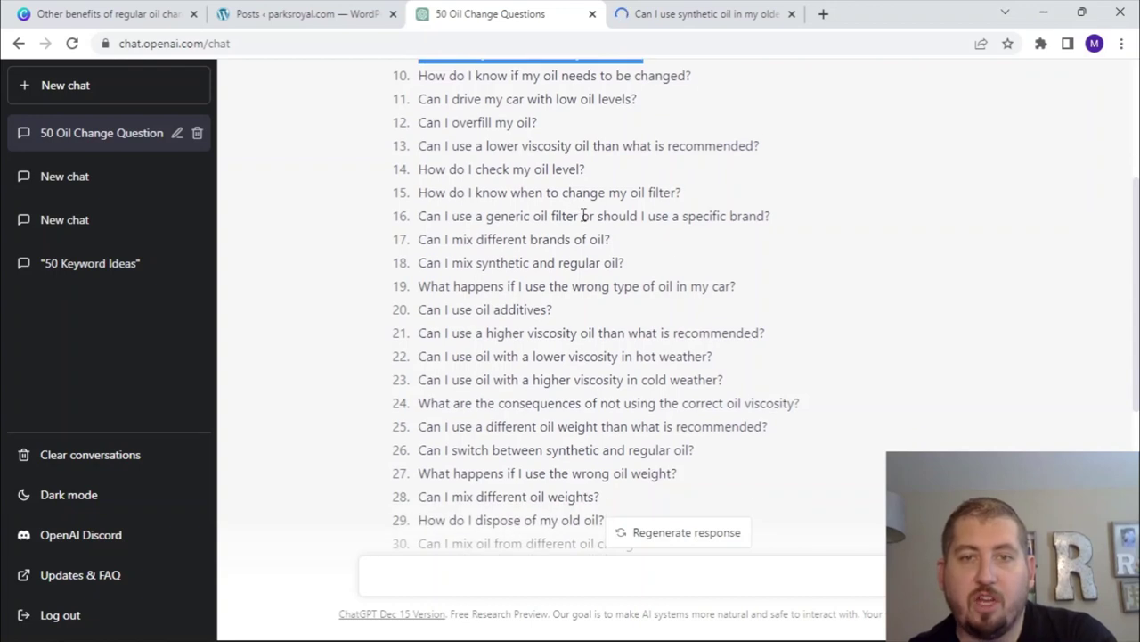
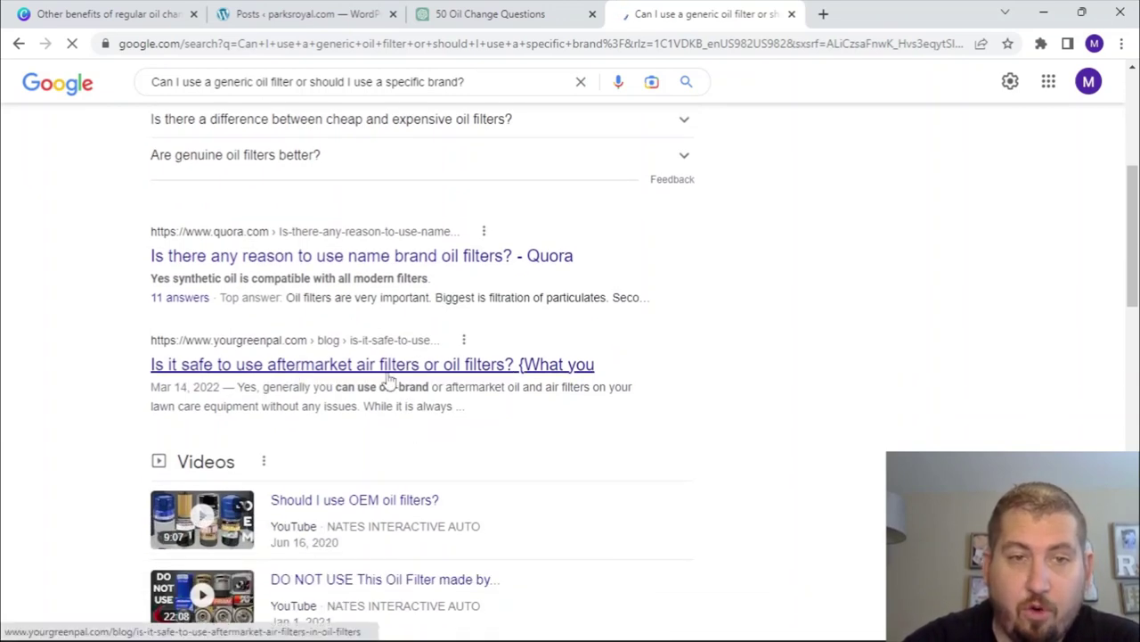
Step: Check the Google results for "Can I use a generic oil filter or should I use a specific brand?"
{"action": "scroll", "coordinate": [682, 377], "scroll_direction": "down", "scroll_amount": 2}
{"action": "scroll", "coordinate": [683, 377], "scroll_direction": "down", "scroll_amount": 6}
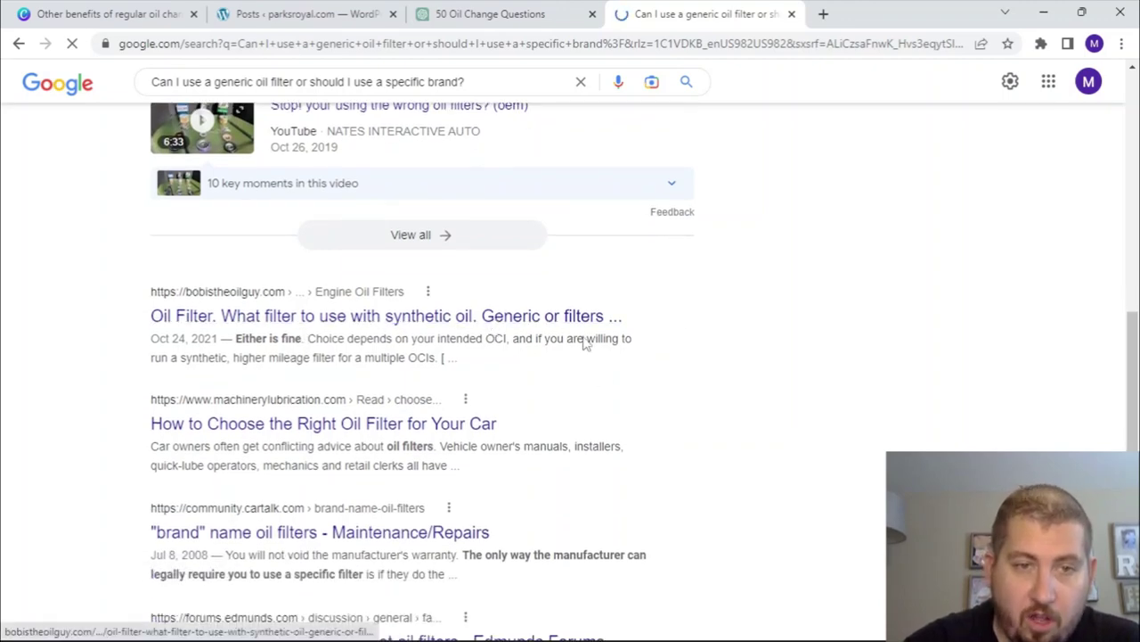
{"action": "scroll", "coordinate": [845, 394], "scroll_direction": "up", "scroll_amount": 8}
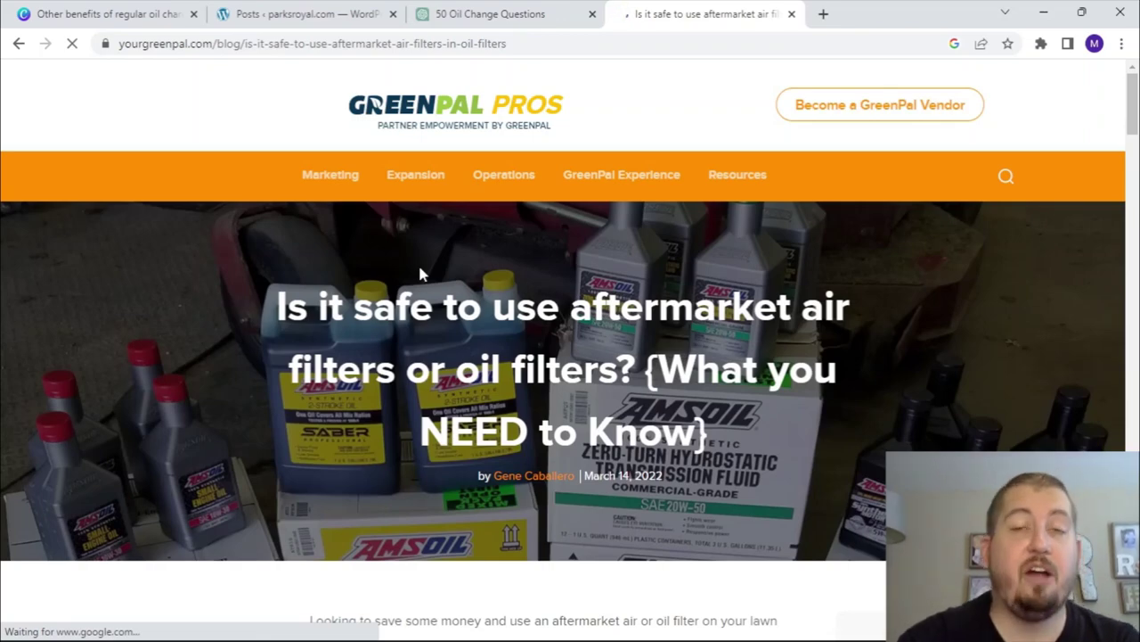
Step: Examine the GreenPal article on aftermarket air and oil filters to see how closely it addresses the oil filter question
{"action": "scroll", "coordinate": [418, 262], "scroll_direction": "down", "scroll_amount": 3}
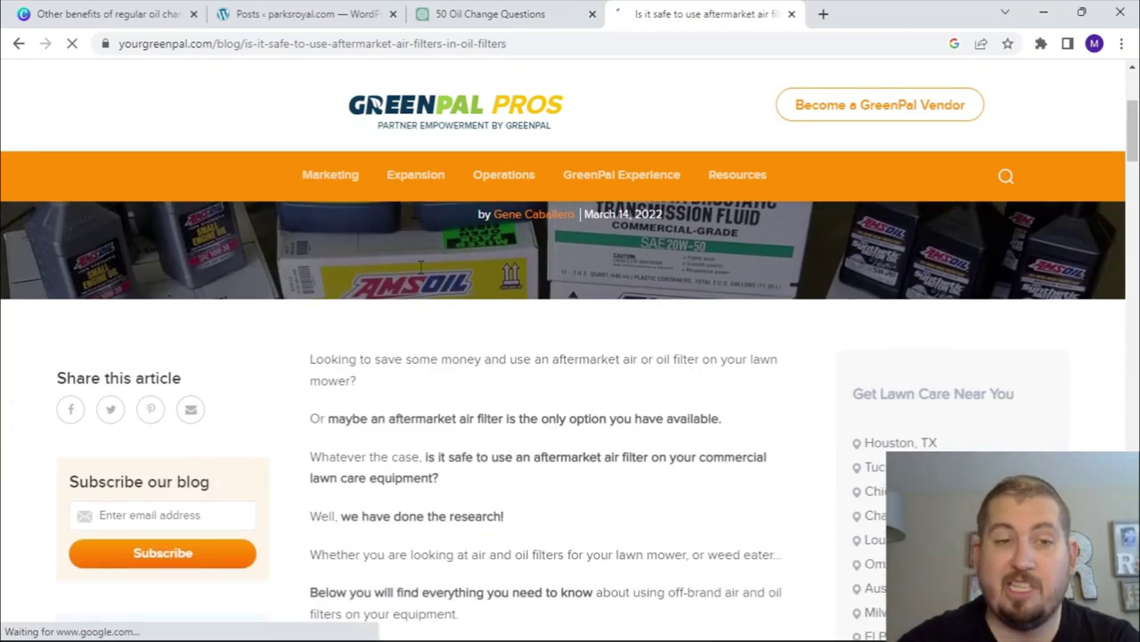
{"action": "scroll", "coordinate": [421, 267], "scroll_direction": "down", "scroll_amount": 2}
{"action": "scroll", "coordinate": [657, 395], "scroll_direction": "down", "scroll_amount": 6}
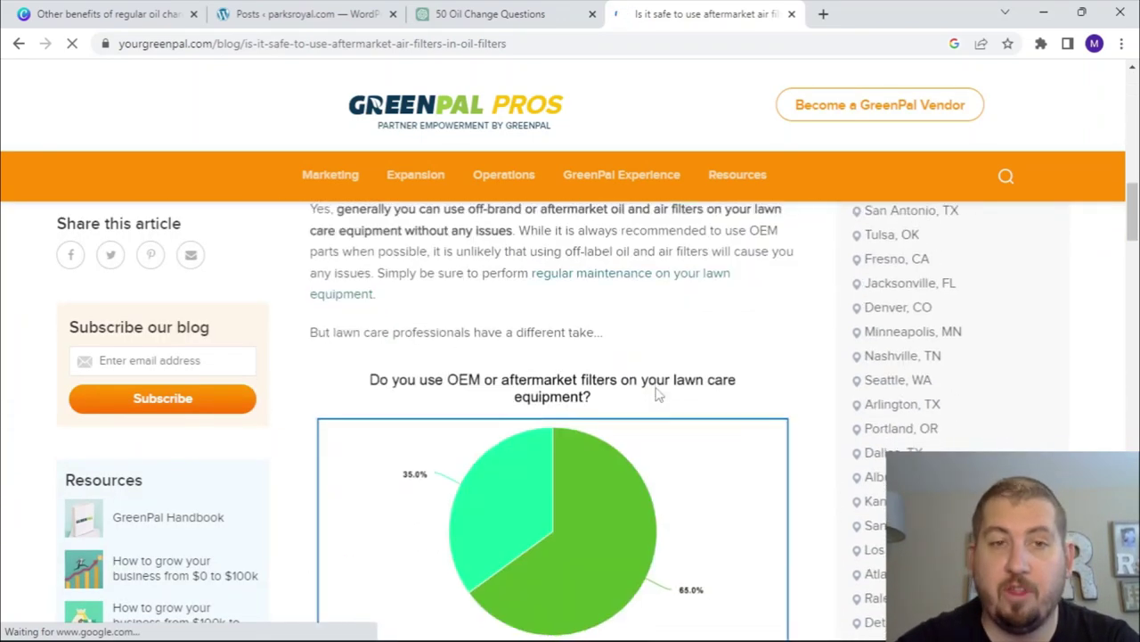
{"action": "scroll", "coordinate": [657, 395], "scroll_direction": "up", "scroll_amount": 2}
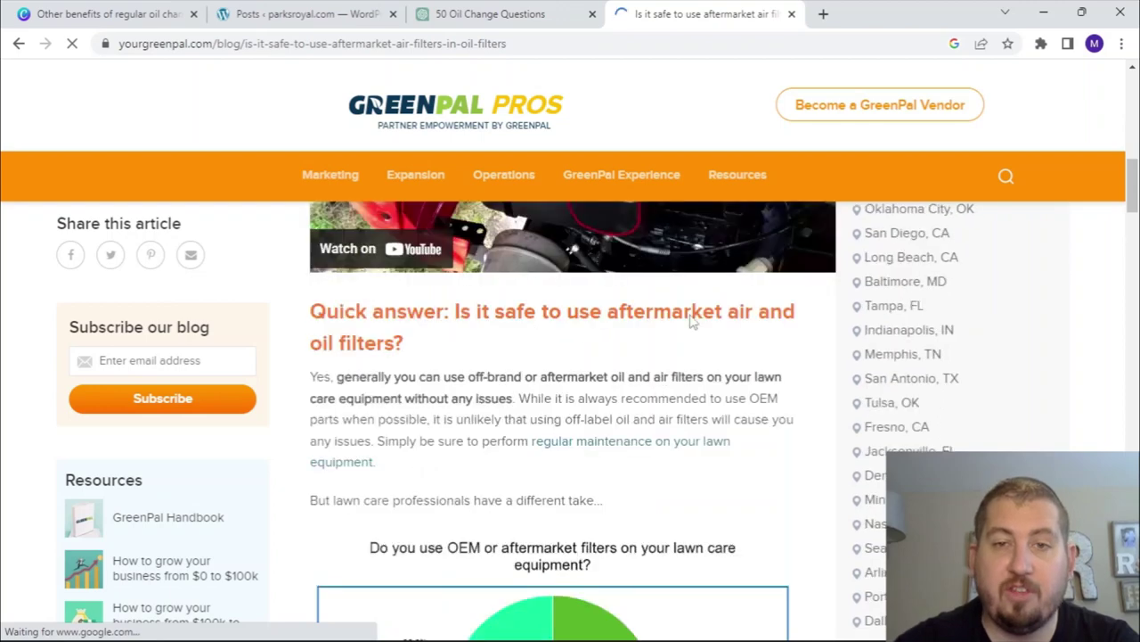
{"action": "scroll", "coordinate": [449, 357], "scroll_direction": "up", "scroll_amount": 7}
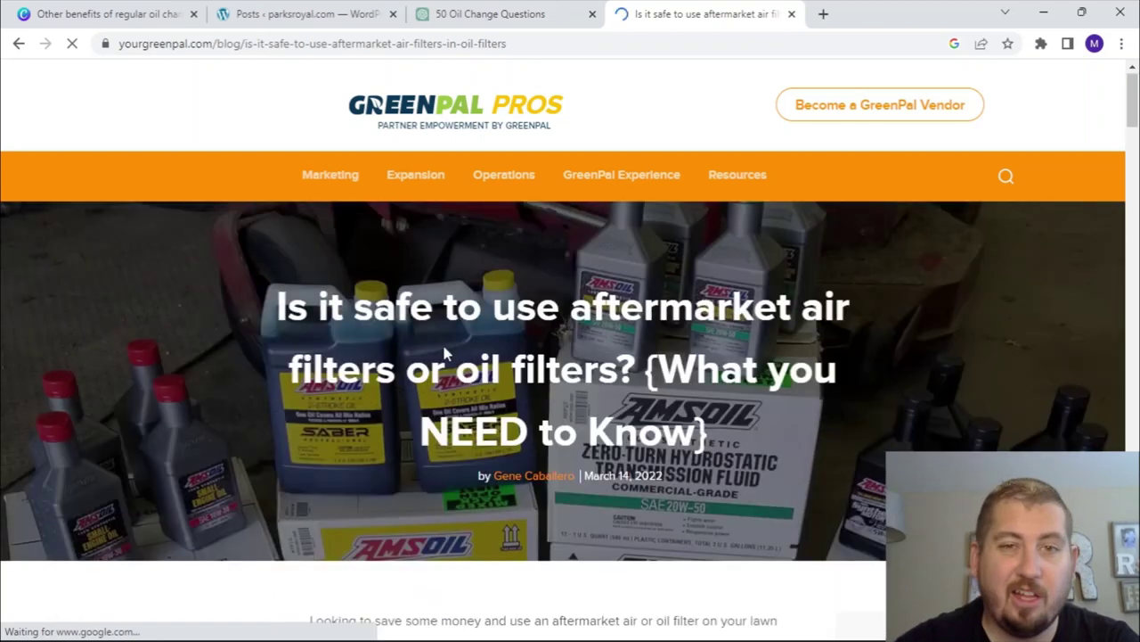
{"action": "scroll", "coordinate": [448, 355], "scroll_direction": "down", "scroll_amount": 1}
{"action": "scroll", "coordinate": [448, 355], "scroll_direction": "down", "scroll_amount": 2}
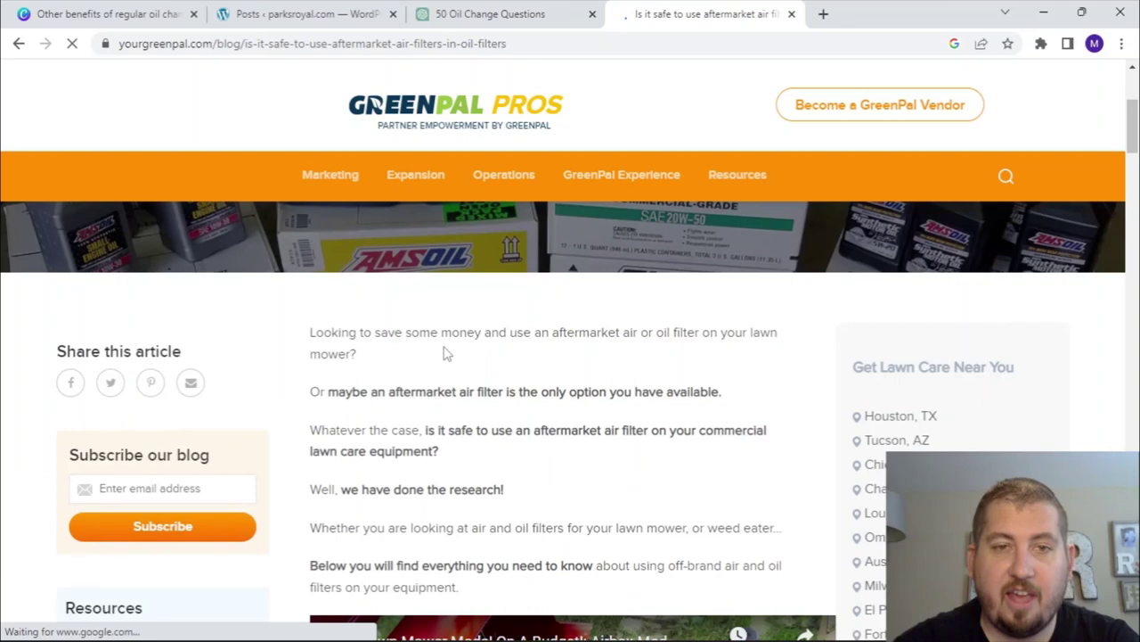
Step: Read the rest of the GreenPal article, including its aftermarket versus OEM and lawn mower sections, to judge its relevance to car oil filters
{"action": "scroll", "coordinate": [448, 354], "scroll_direction": "down", "scroll_amount": 2}
{"action": "scroll", "coordinate": [445, 347], "scroll_direction": "down", "scroll_amount": 5}
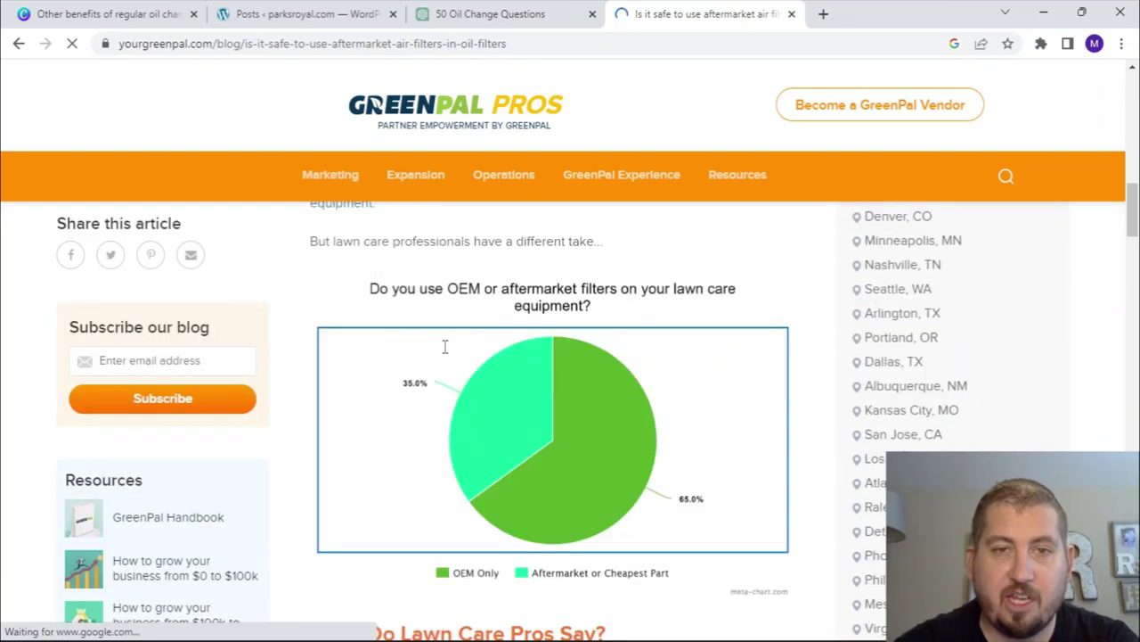
{"action": "scroll", "coordinate": [446, 347], "scroll_direction": "down", "scroll_amount": 5}
{"action": "scroll", "coordinate": [446, 354], "scroll_direction": "down", "scroll_amount": 5}
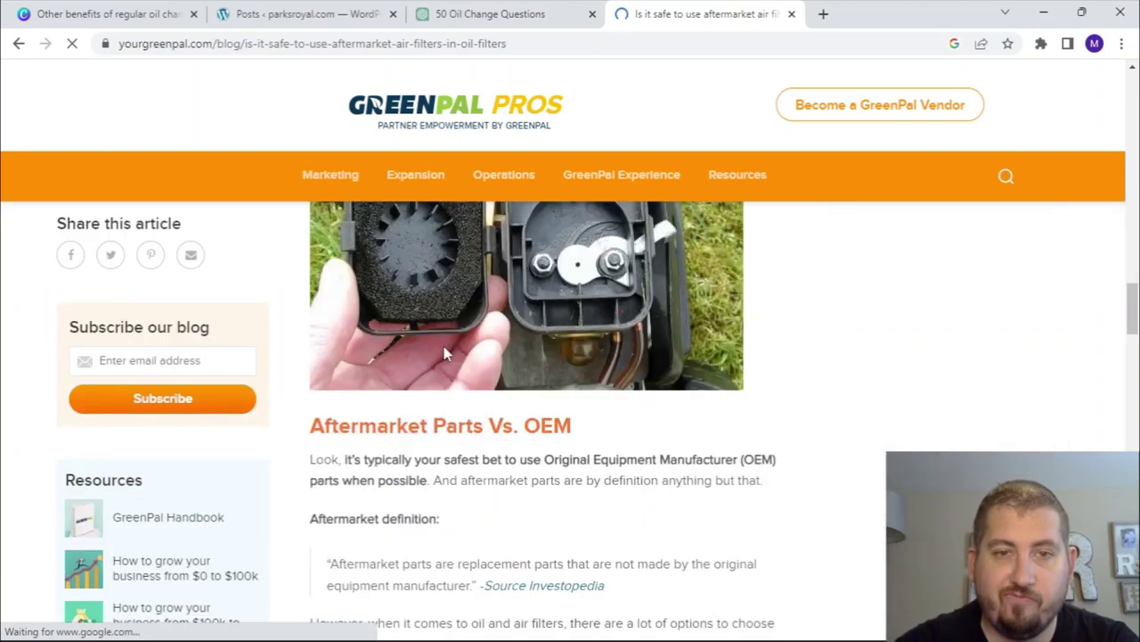
{"action": "scroll", "coordinate": [445, 354], "scroll_direction": "down", "scroll_amount": 3}
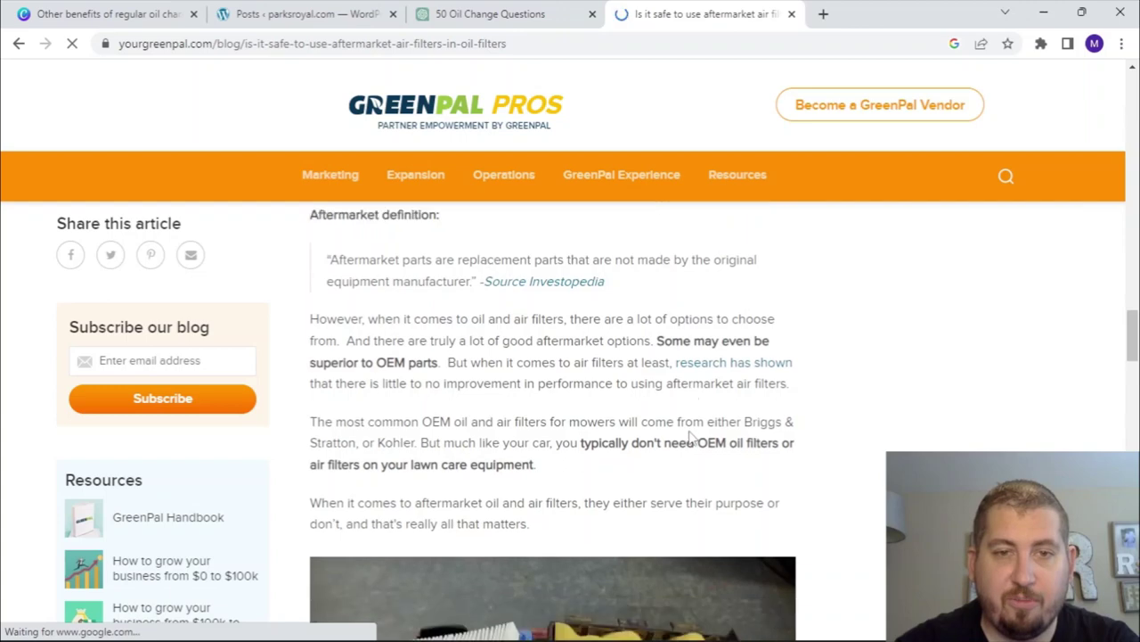
{"action": "scroll", "coordinate": [691, 436], "scroll_direction": "down", "scroll_amount": 5}
{"action": "scroll", "coordinate": [692, 437], "scroll_direction": "down", "scroll_amount": 5}
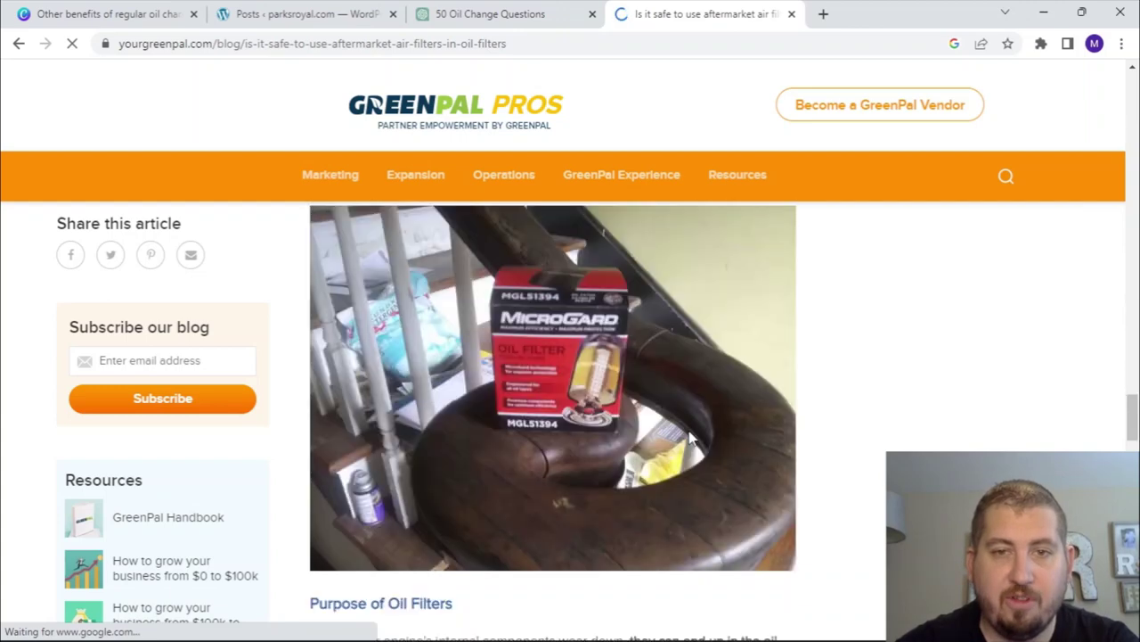
{"action": "scroll", "coordinate": [691, 437], "scroll_direction": "down", "scroll_amount": 4}
{"action": "scroll", "coordinate": [691, 437], "scroll_direction": "down", "scroll_amount": 2}
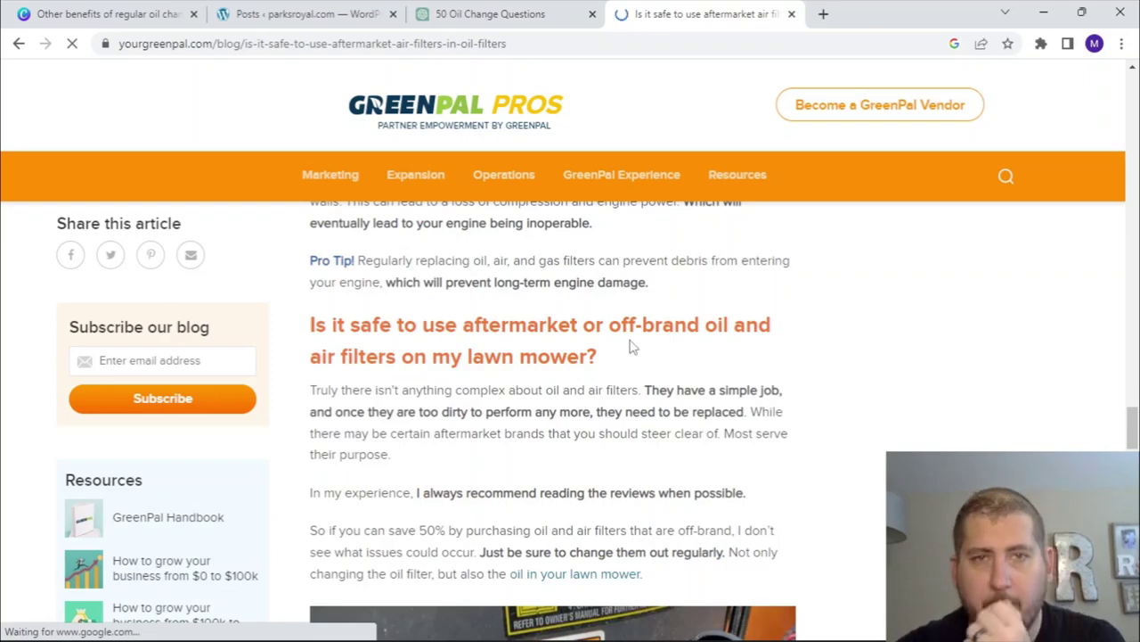
{"action": "scroll", "coordinate": [630, 347], "scroll_direction": "down", "scroll_amount": 5}
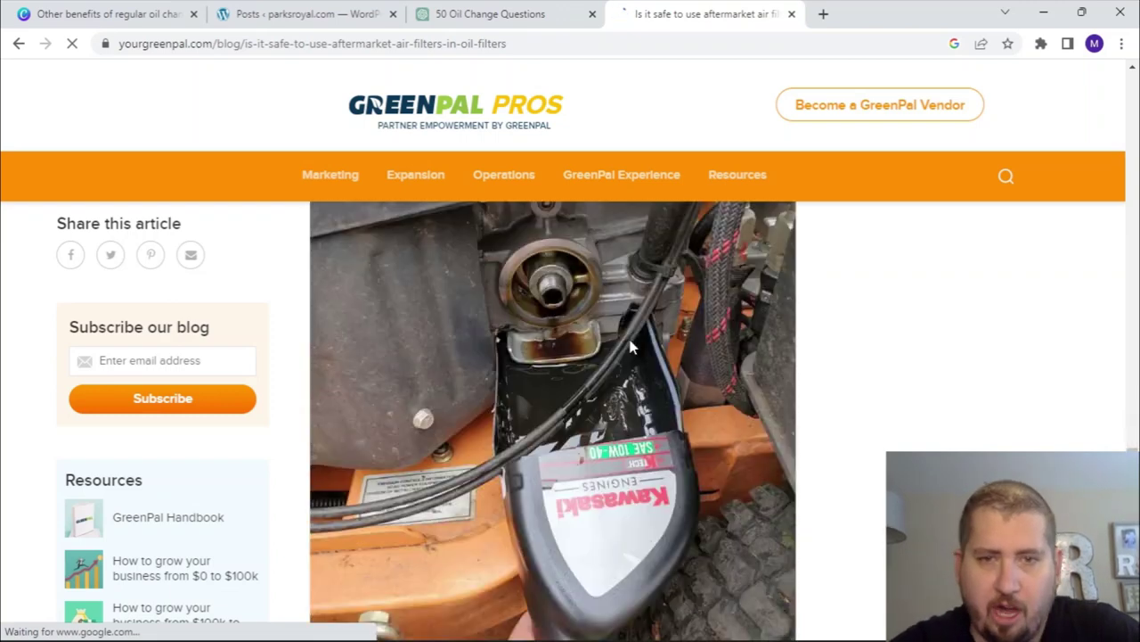
{"action": "scroll", "coordinate": [630, 348], "scroll_direction": "down", "scroll_amount": 5}
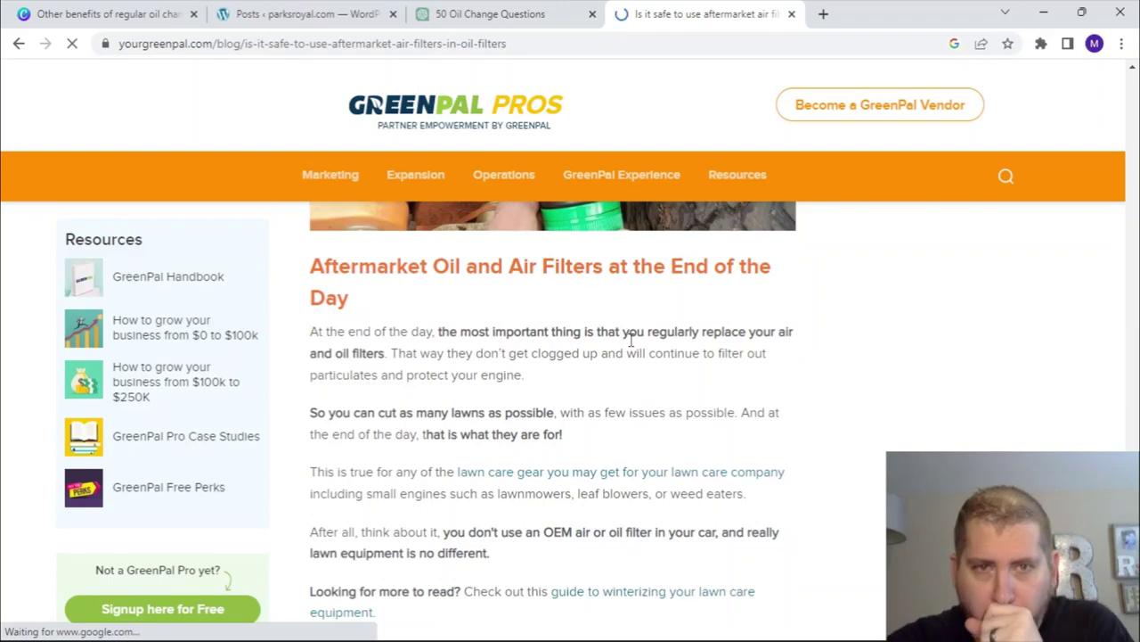
{"action": "scroll", "coordinate": [630, 339], "scroll_direction": "down", "scroll_amount": 5}
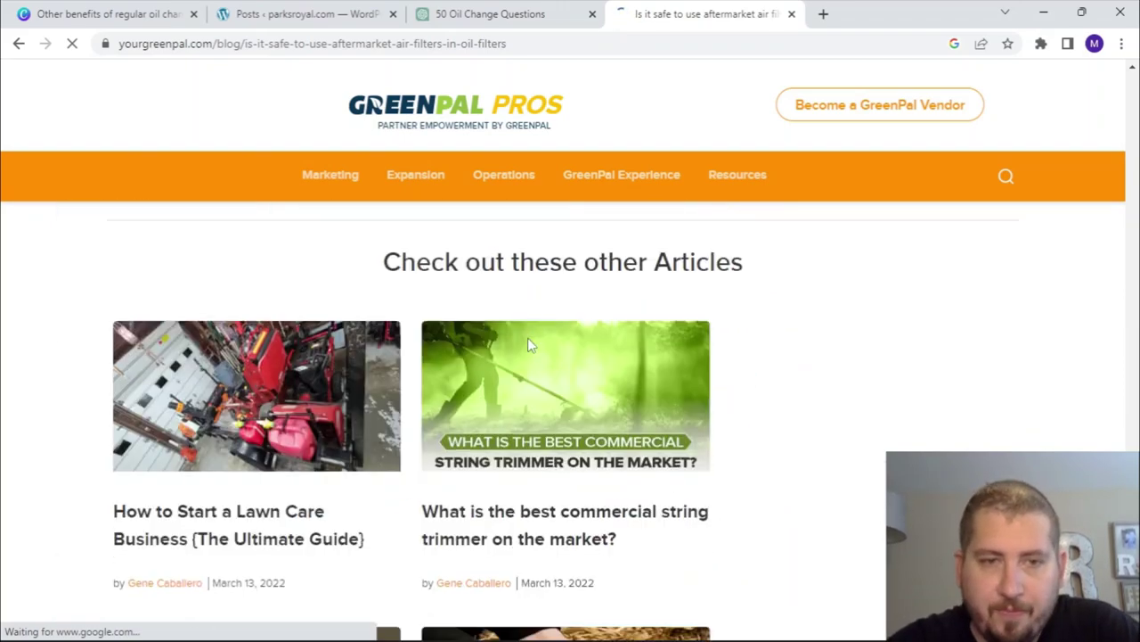
{"action": "scroll", "coordinate": [529, 346], "scroll_direction": "up", "scroll_amount": 10}
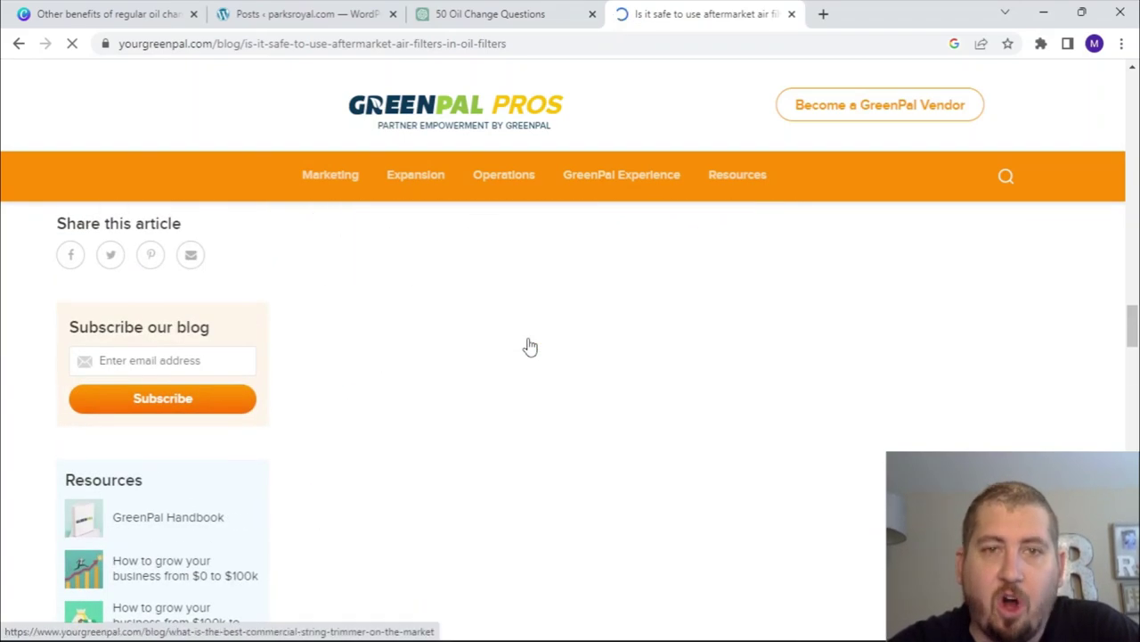
{"action": "scroll", "coordinate": [529, 347], "scroll_direction": "up", "scroll_amount": 10}
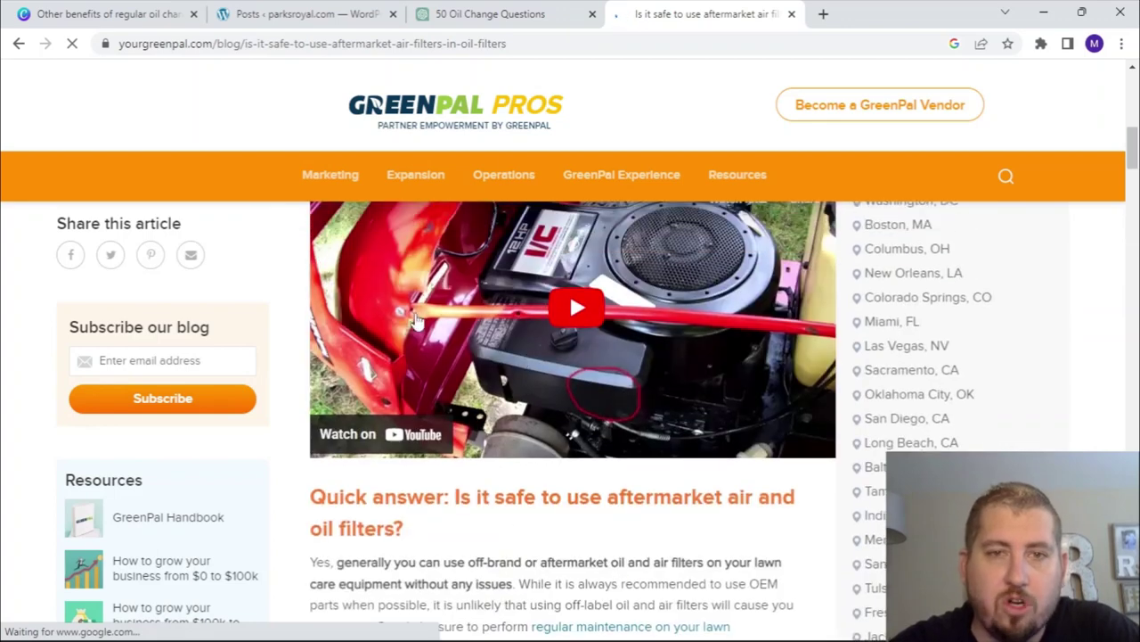
{"action": "scroll", "coordinate": [415, 321], "scroll_direction": "up", "scroll_amount": 3}
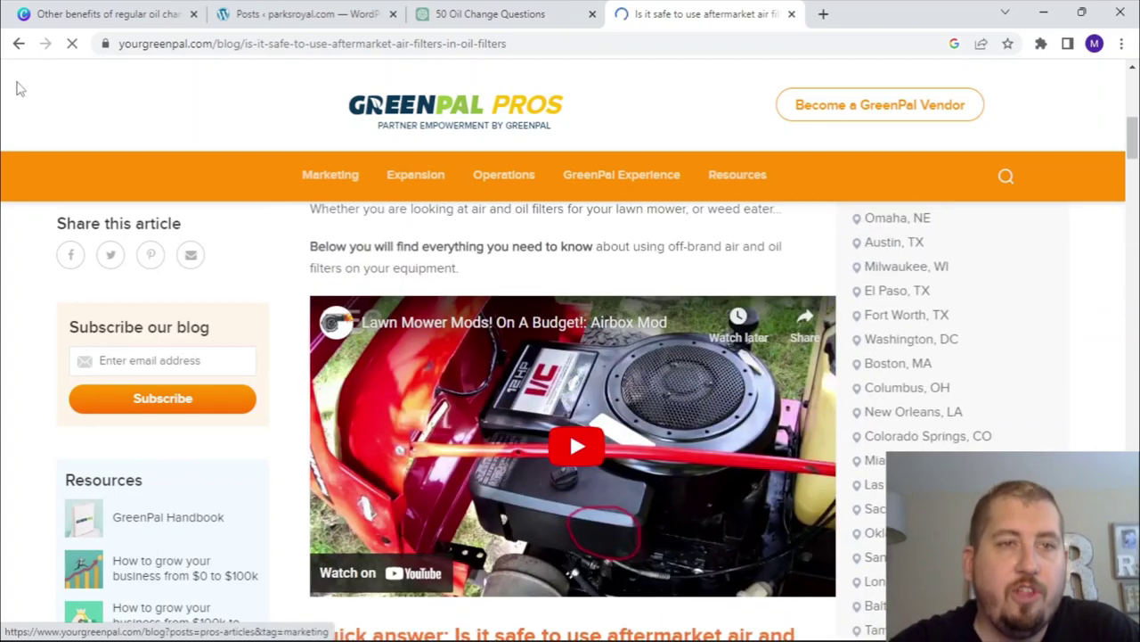
Step: Return to the Google results for the generic oil filter question and compare them with the question highlighted in ChatGPT
{"action": "left_click", "coordinate": [19, 43]}
{"action": "left_click", "coordinate": [495, 13]}
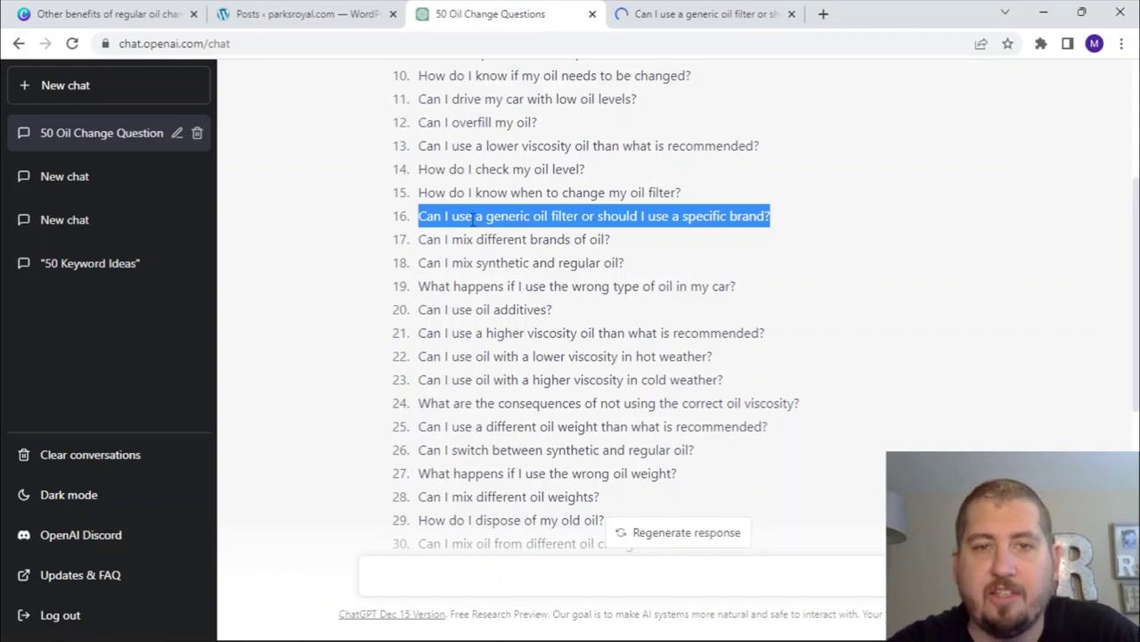
{"action": "left_click", "coordinate": [689, 9]}
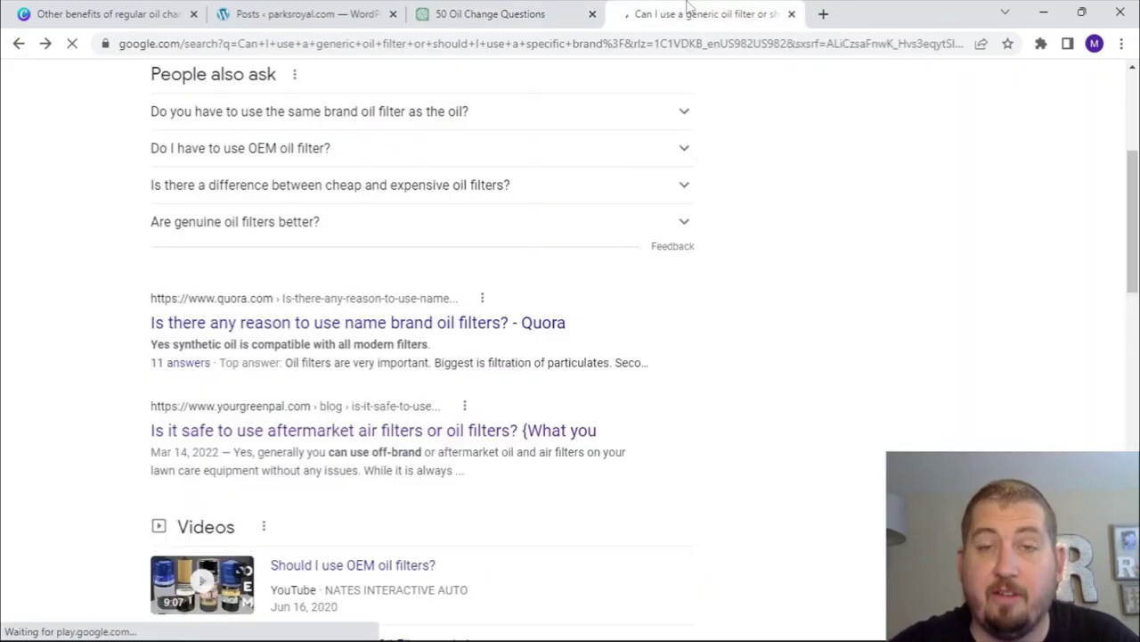
{"action": "scroll", "coordinate": [736, 196], "scroll_direction": "up", "scroll_amount": 4}
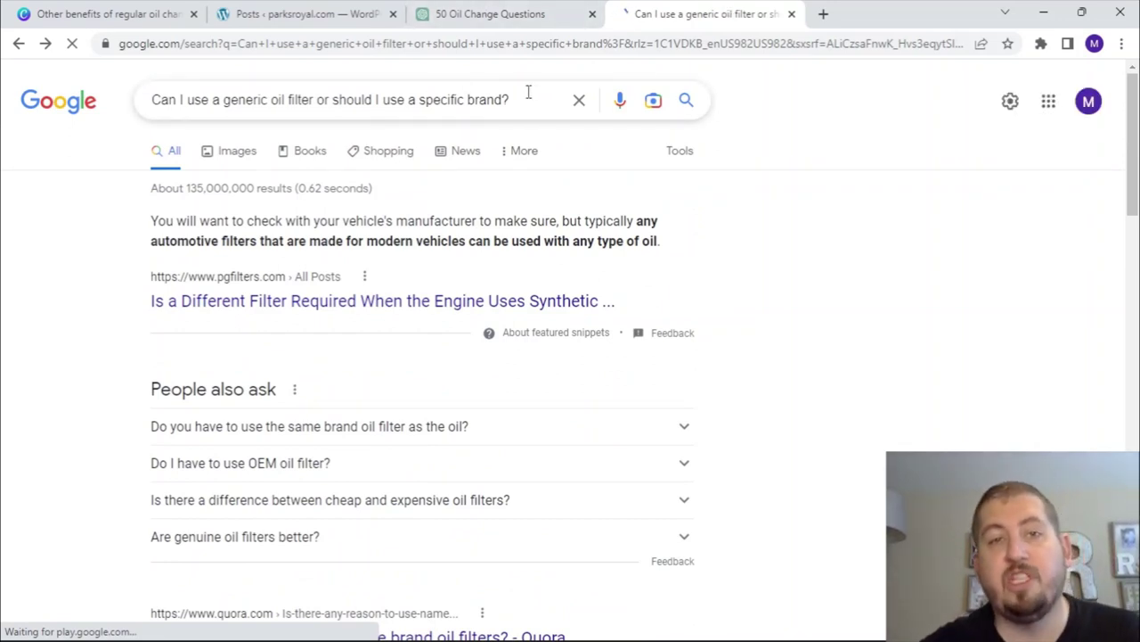
Step: Go back to ChatGPT and review the oil change questions around the generic oil filter one
{"action": "mouse_move", "coordinate": [481, 10]}
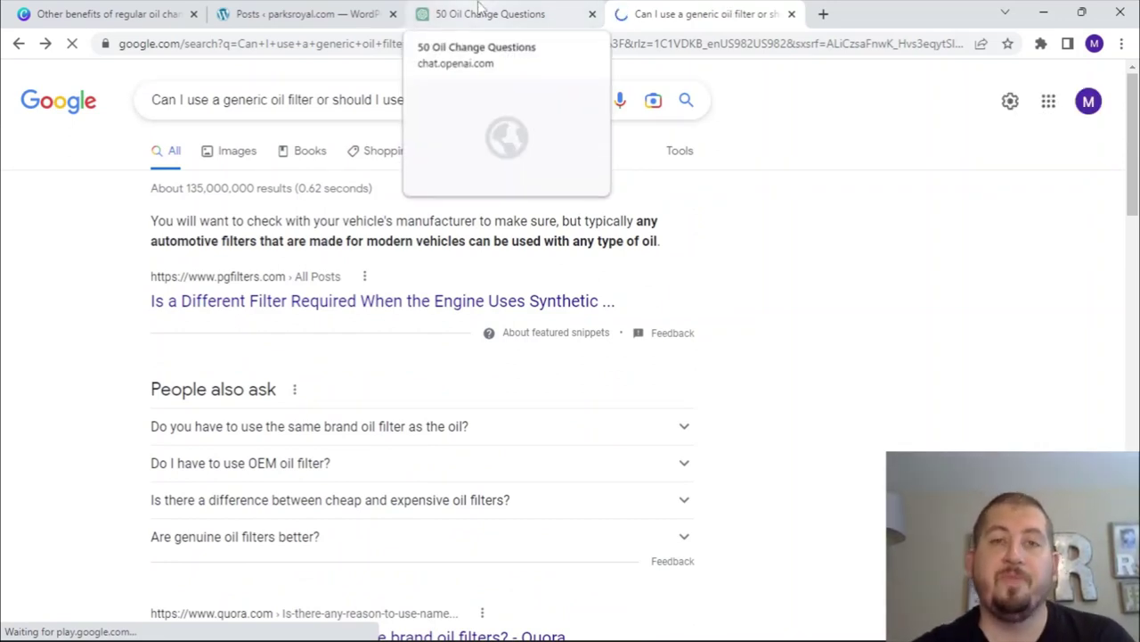
{"action": "left_click", "coordinate": [501, 15]}
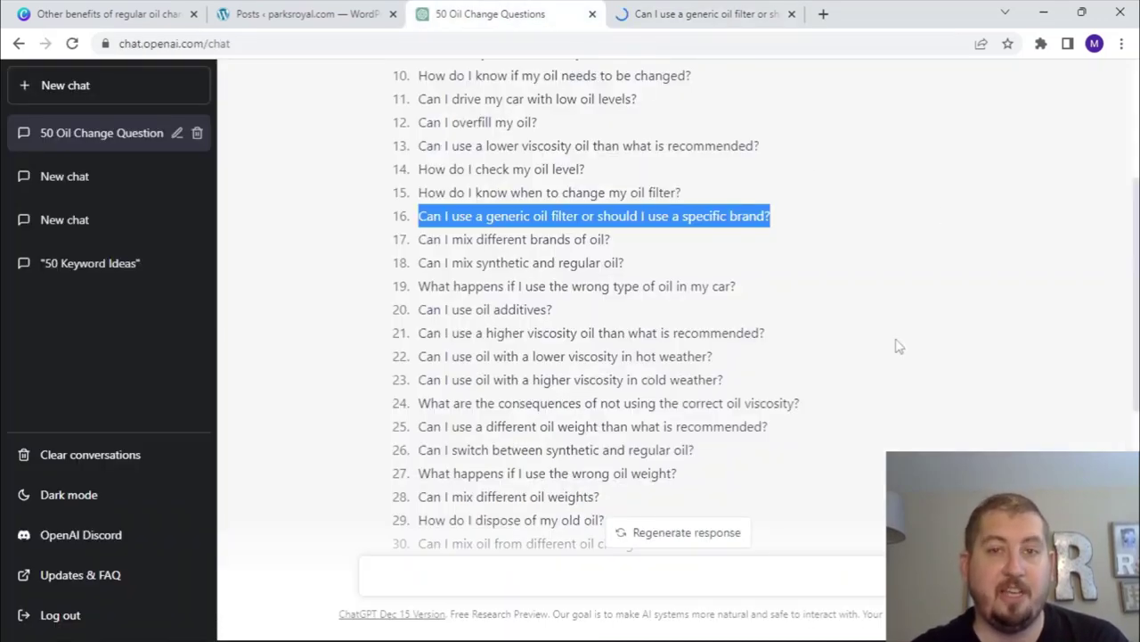
{"action": "scroll", "coordinate": [898, 346], "scroll_direction": "up", "scroll_amount": 3}
{"action": "scroll", "coordinate": [899, 346], "scroll_direction": "down", "scroll_amount": 4}
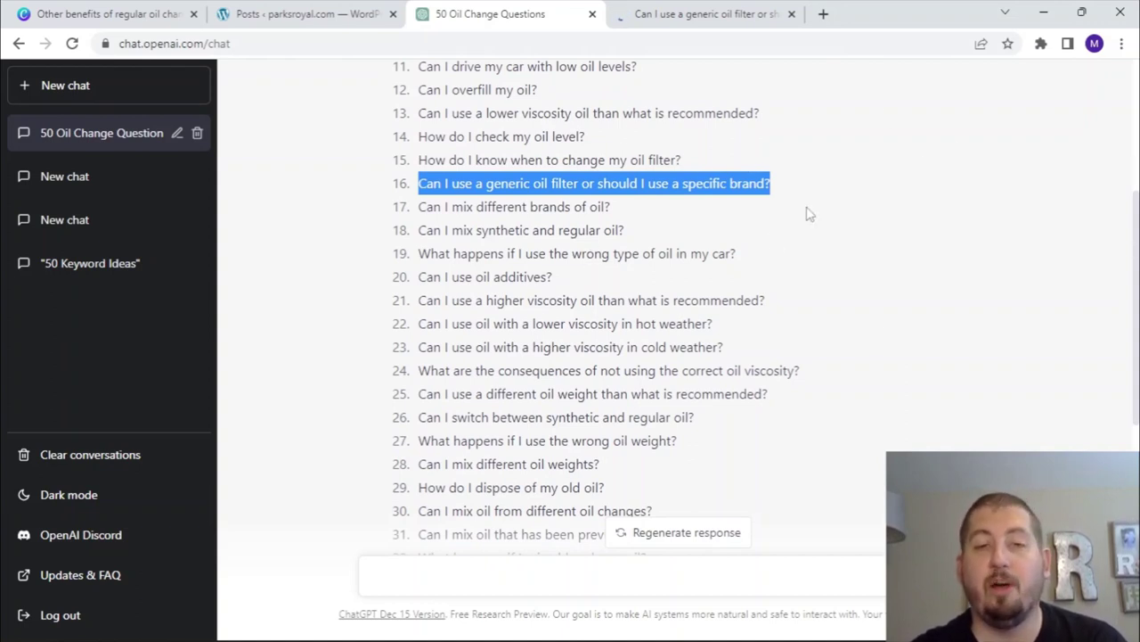
{"action": "scroll", "coordinate": [814, 268], "scroll_direction": "down", "scroll_amount": 1}
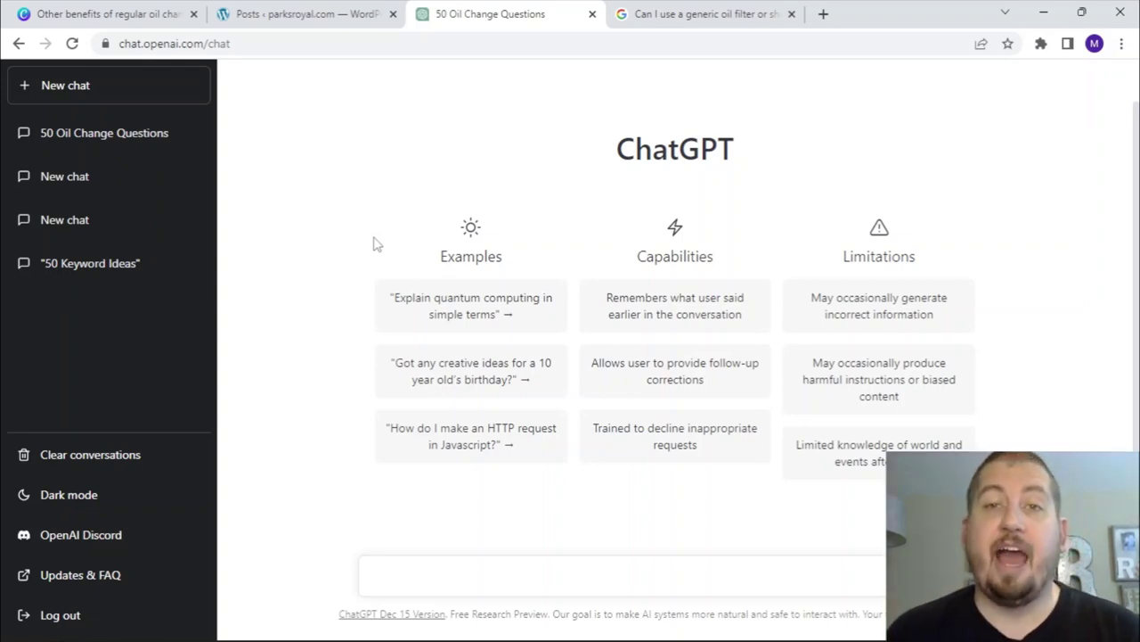
Step: In a new ChatGPT conversation, begin the prompt with "Create an outline for a blog post with the title" and an opening quotation mark
{"action": "left_click", "coordinate": [412, 572]}
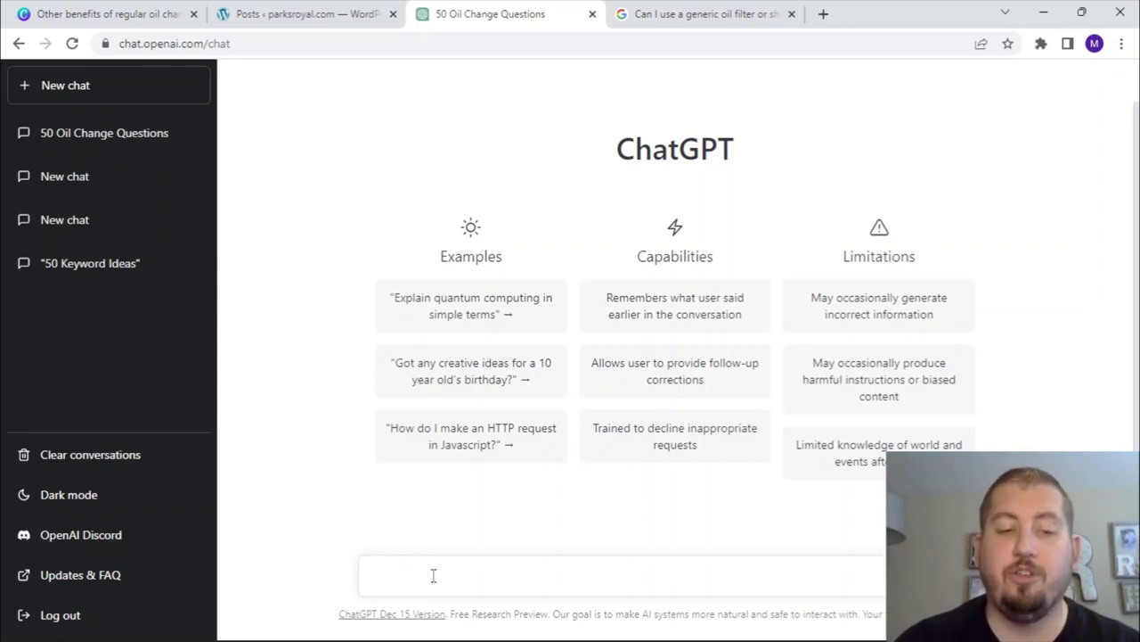
{"action": "type", "text": "Creat"}
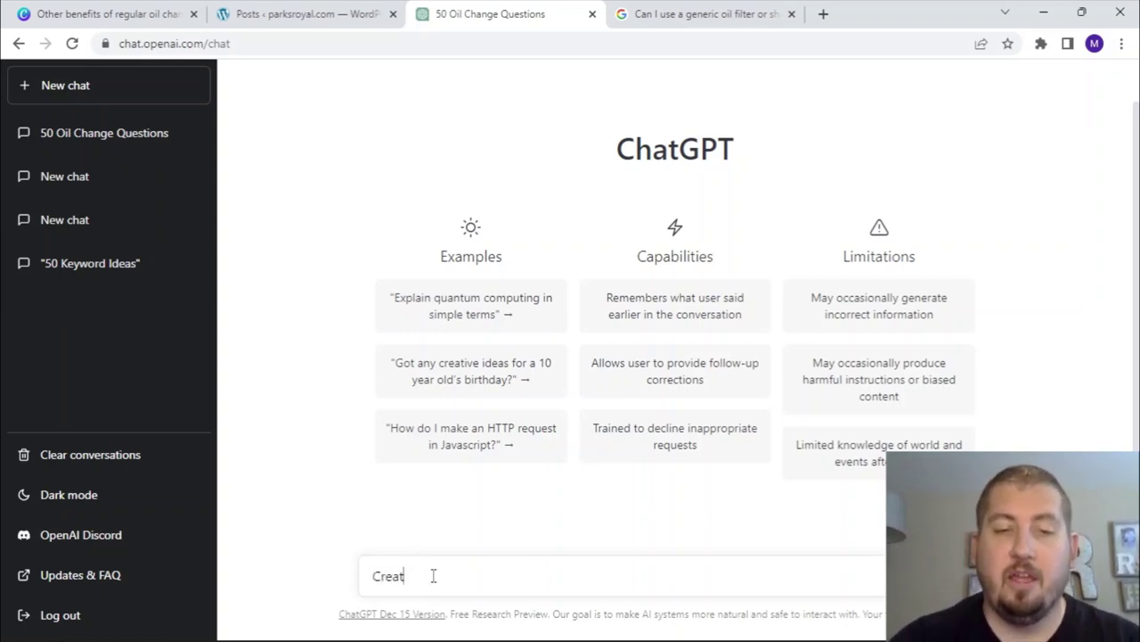
{"action": "type", "text": "e an outline"}
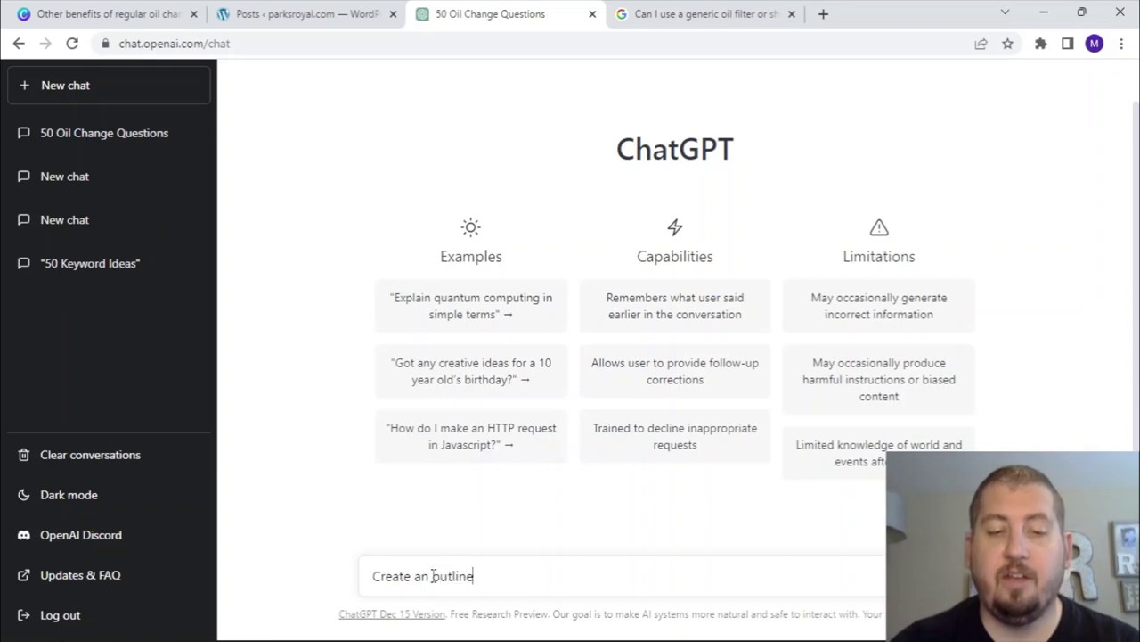
{"action": "type", "text": " for th"}
{"action": "key", "text": "BackSpace"}
{"action": "key", "text": "BackSpace"}
{"action": "type", "text": "a b"}
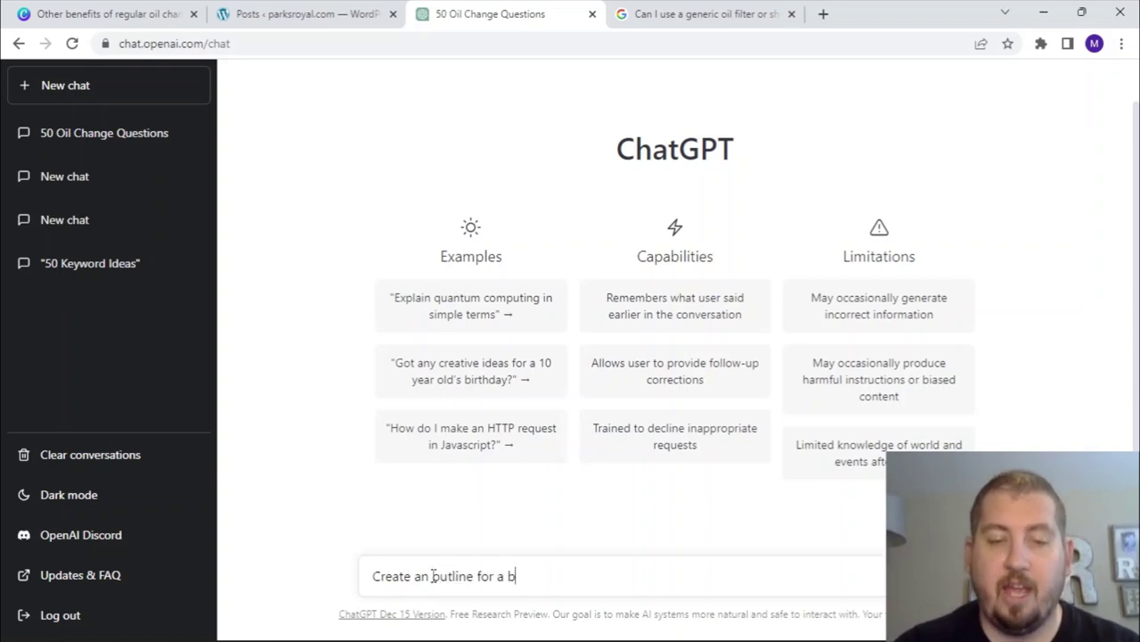
{"action": "type", "text": "log post wit"}
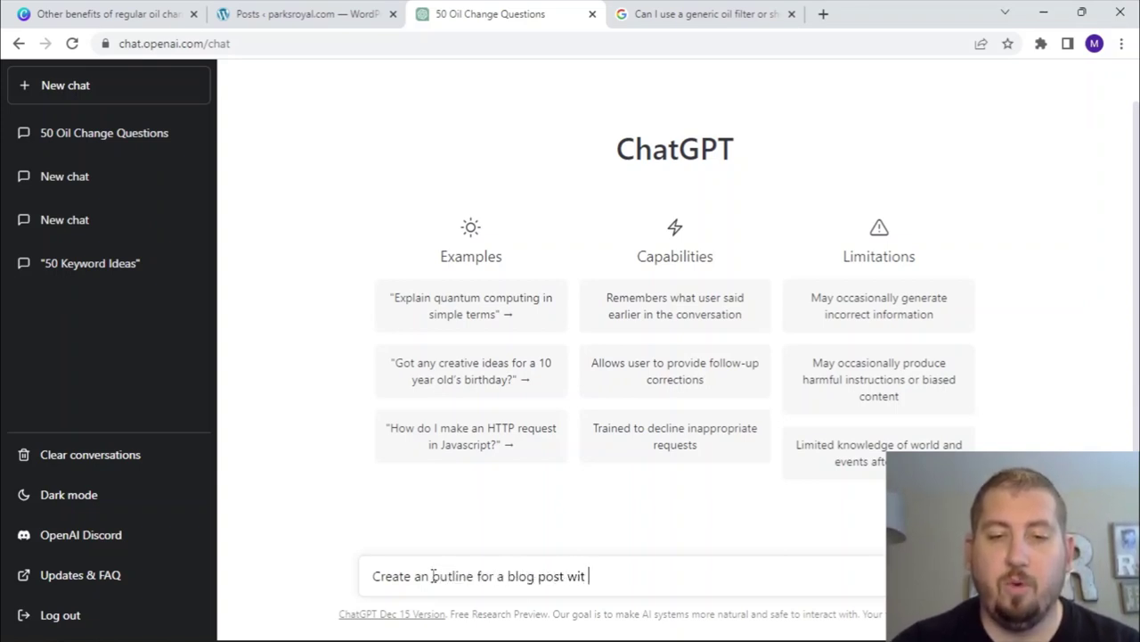
{"action": "type", "text": "h the ti"}
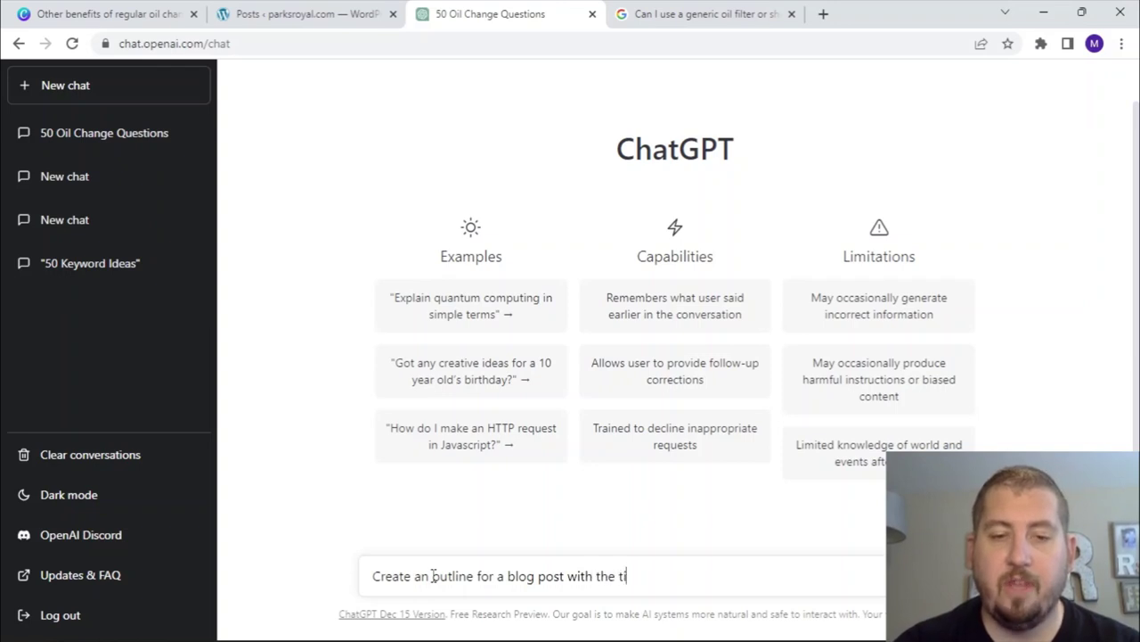
{"action": "type", "text": "tle \""}
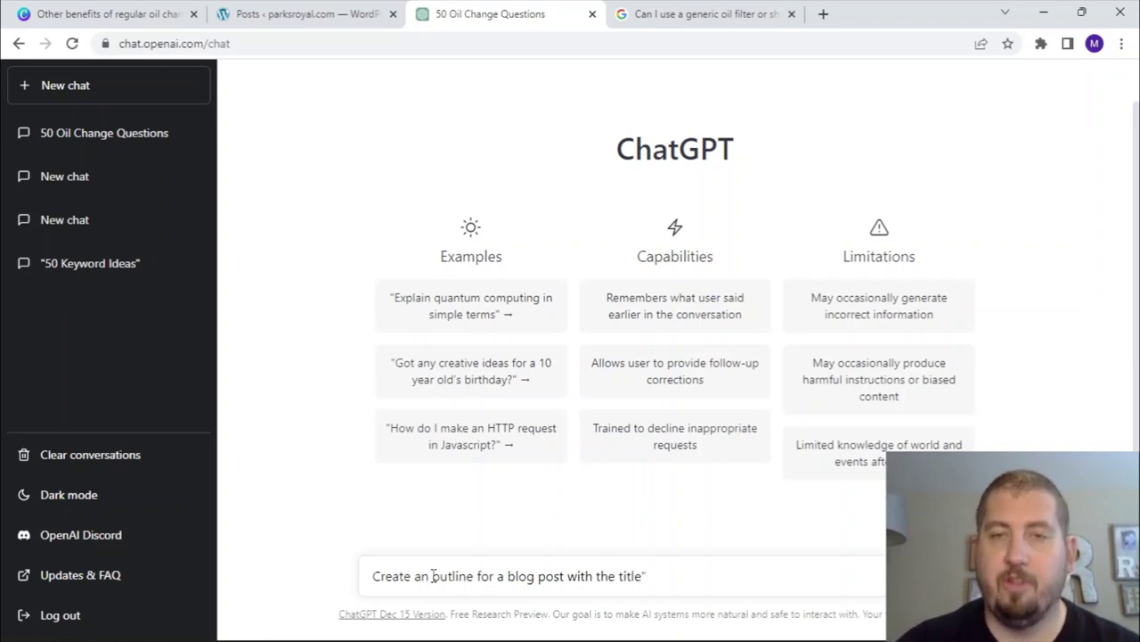
Step: Copy "Can I use a generic oil filter or should I use a specific brand?" from the Google search into the prompt as the quoted title
{"action": "left_click", "coordinate": [696, 13]}
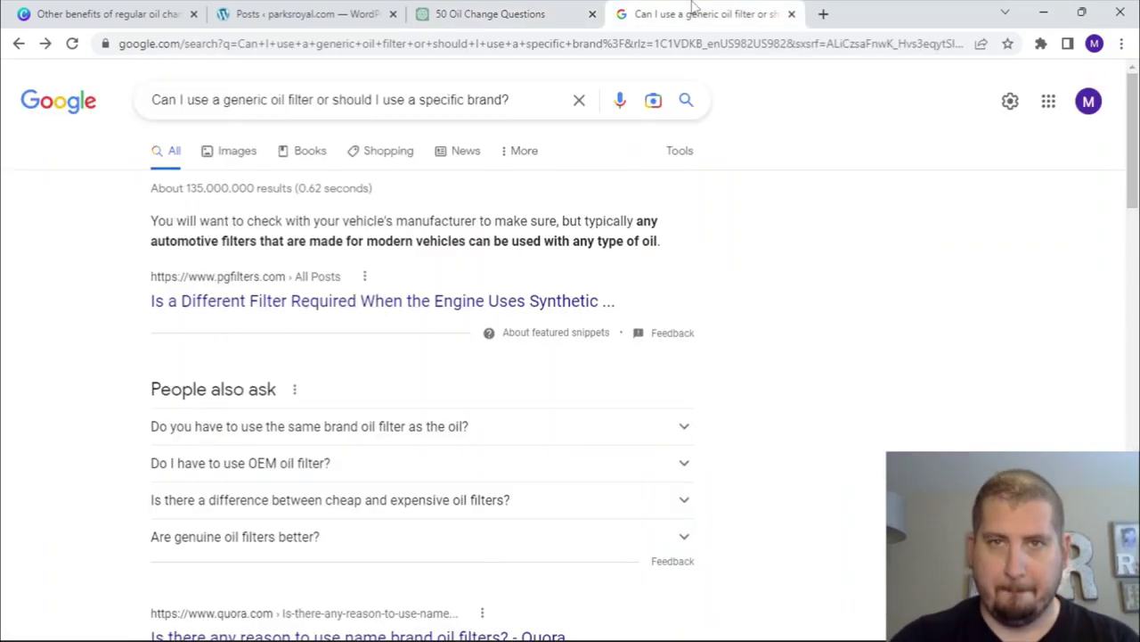
{"action": "triple_click", "coordinate": [341, 107]}
{"action": "left_click", "coordinate": [482, 13]}
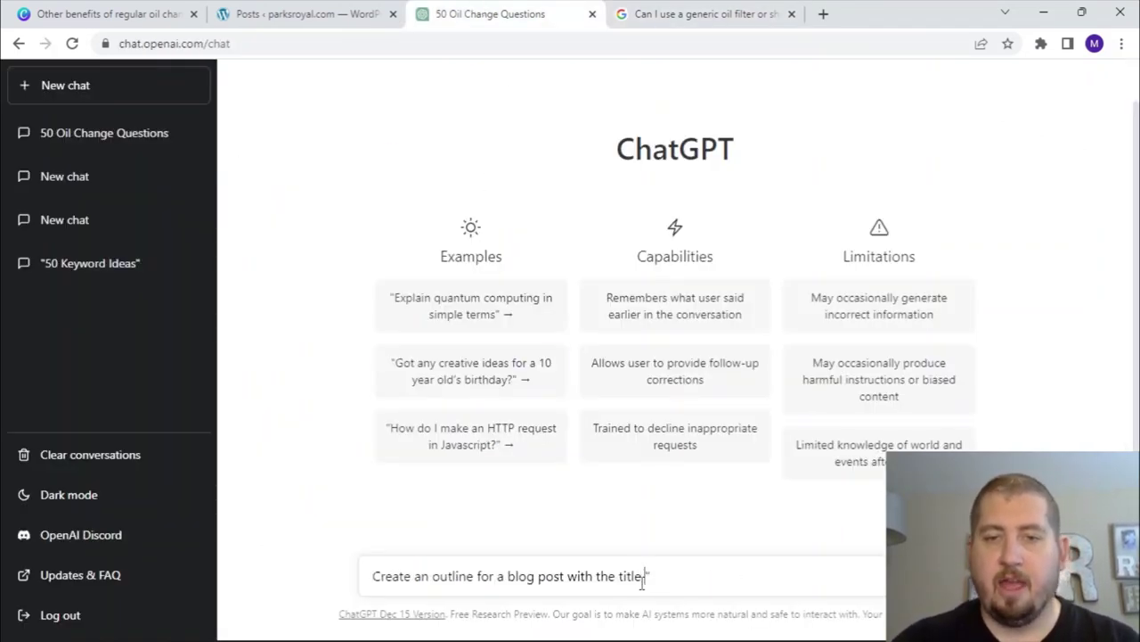
{"action": "left_click", "coordinate": [679, 578]}
{"action": "type", "text": "Can I use a generic oil filter or should I use a name brand?"}
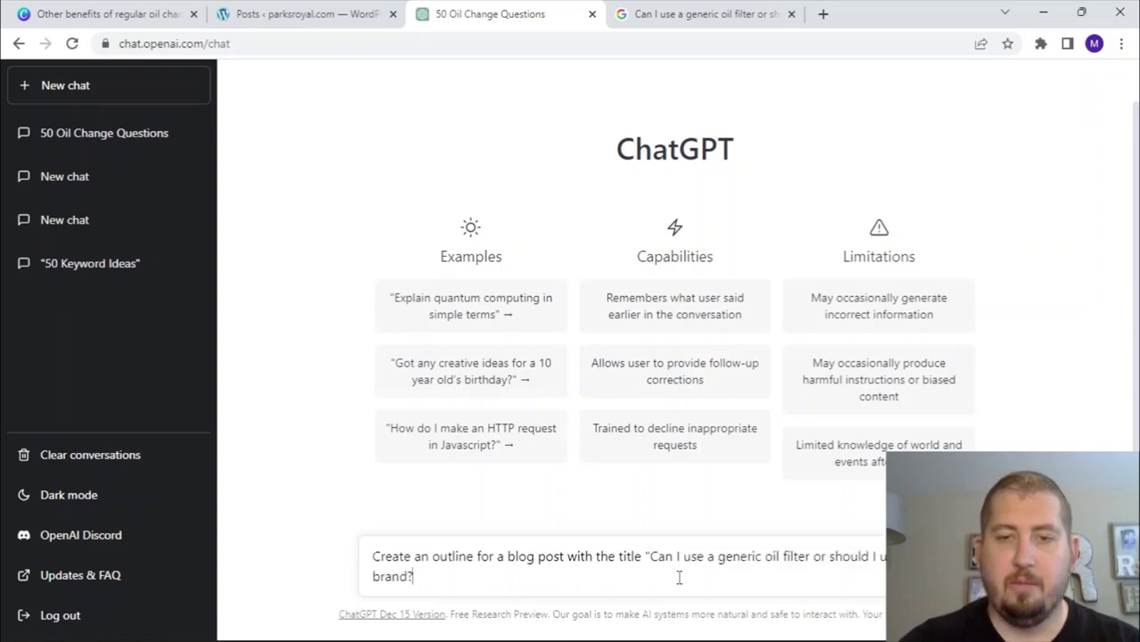
{"action": "type", "text": "\""}
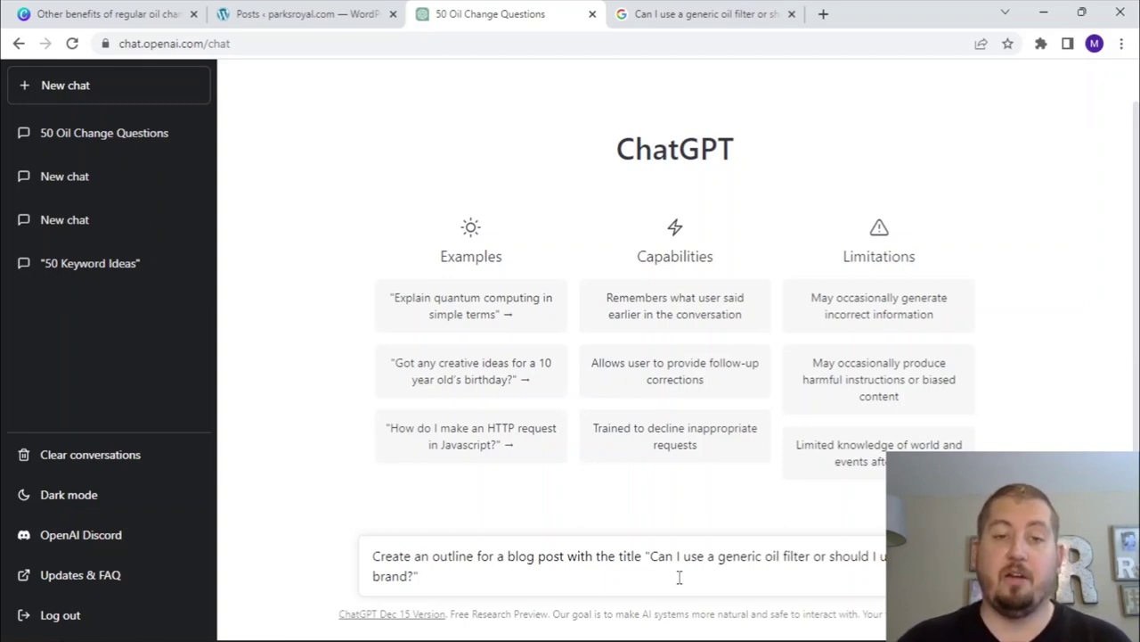
Step: Insert "with 10 subheadings and multiple headings under neath going into great detail" after "Create an outline" in the prompt, and submit it
{"action": "left_click", "coordinate": [477, 556]}
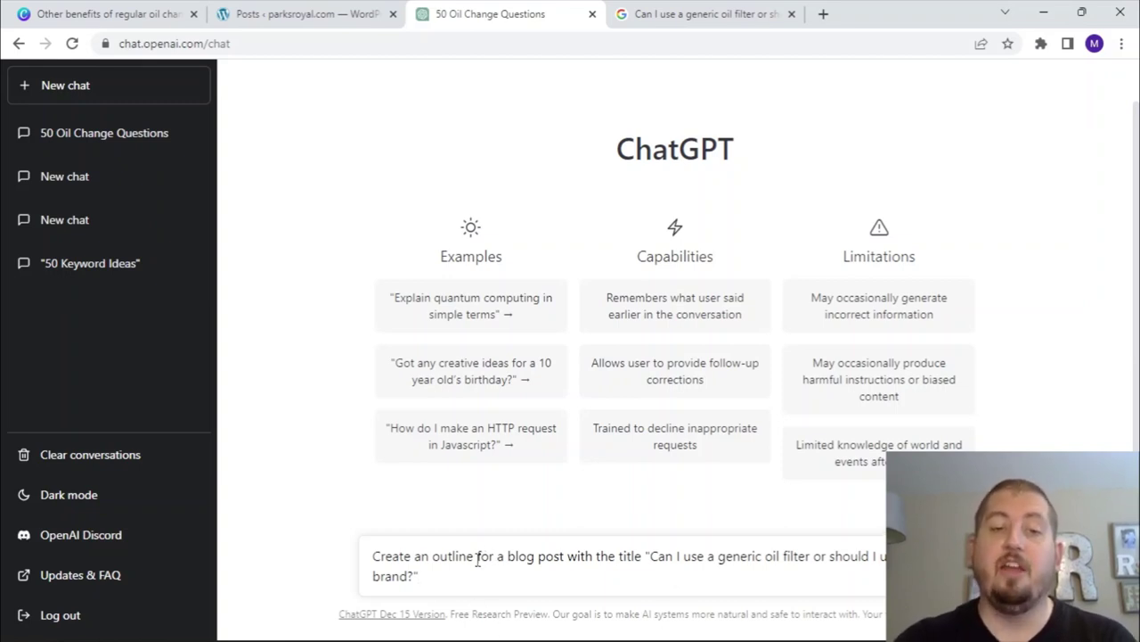
{"action": "type", "text": "with 10 "}
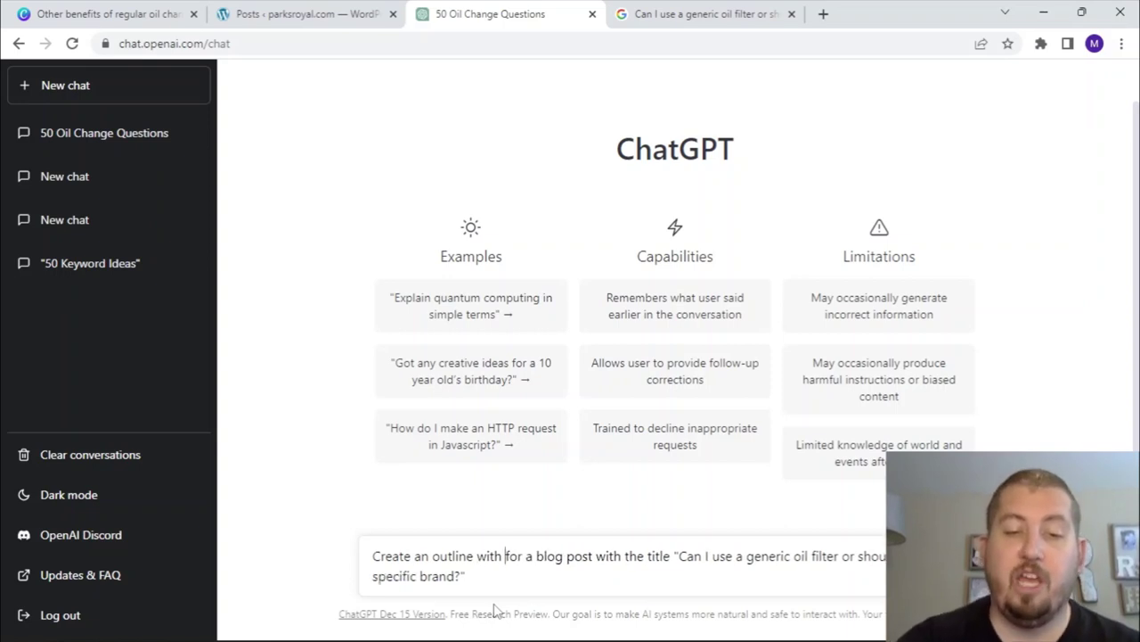
{"action": "type", "text": "subheadings"}
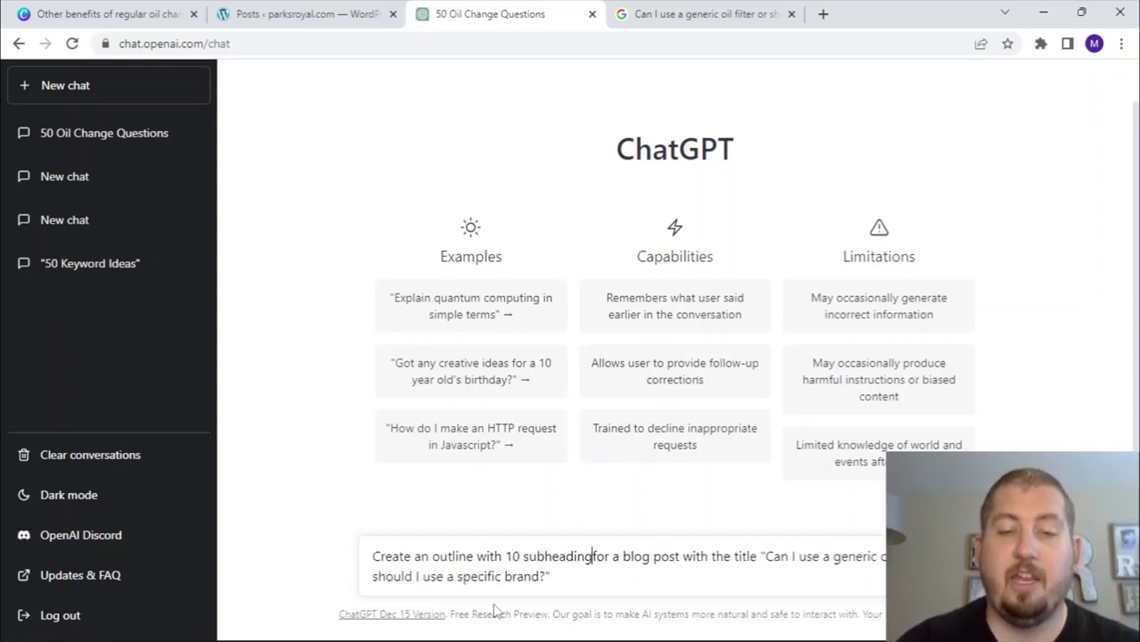
{"action": "type", "text": " and multiple"}
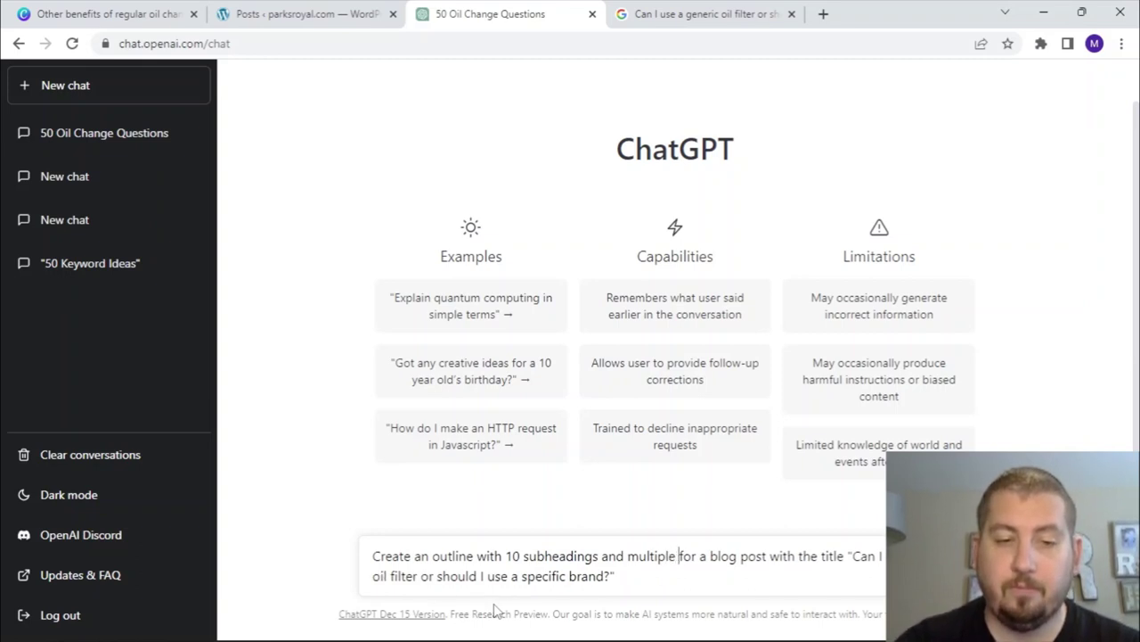
{"action": "type", "text": " headings und"}
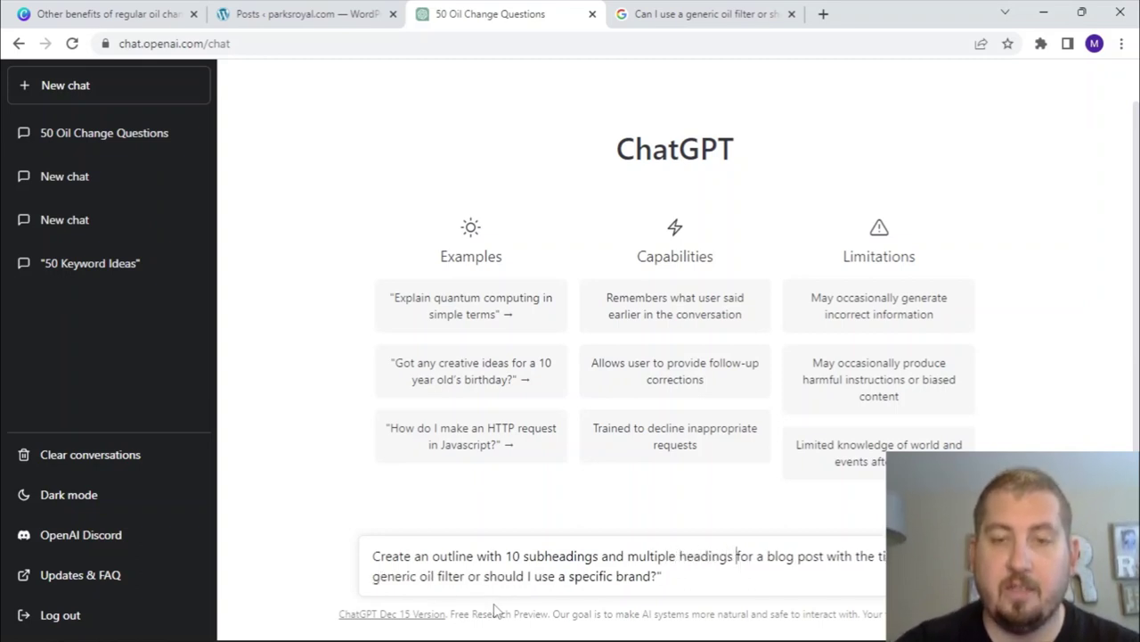
{"action": "type", "text": "er neath go"}
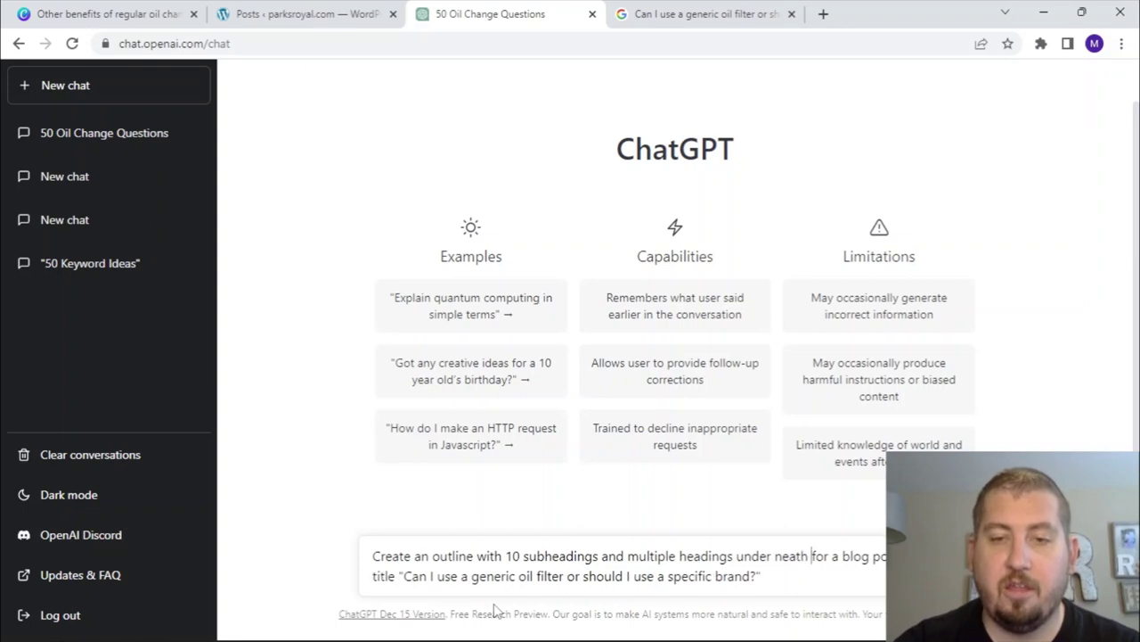
{"action": "type", "text": "ing into "}
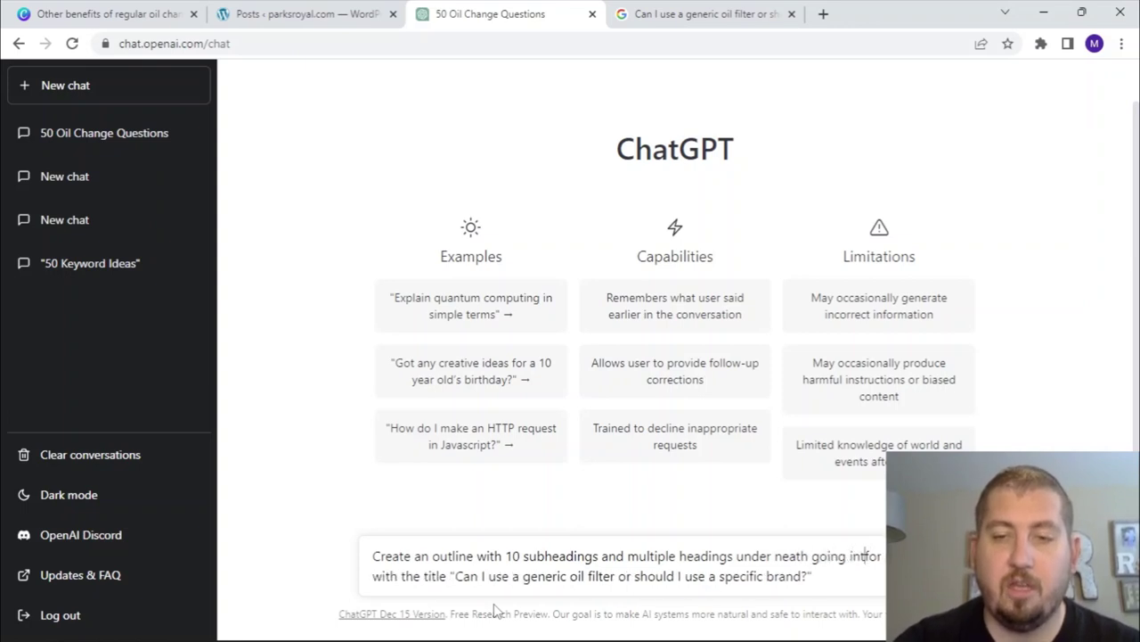
{"action": "type", "text": "g"}
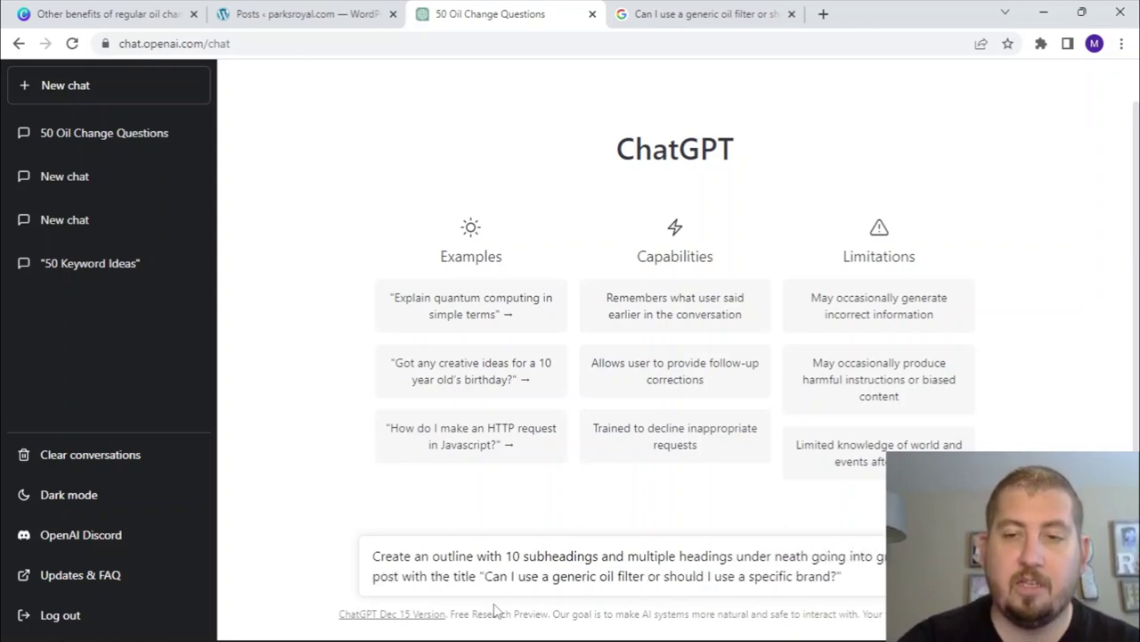
{"action": "type", "text": "r blog post with the title \"Ca"}
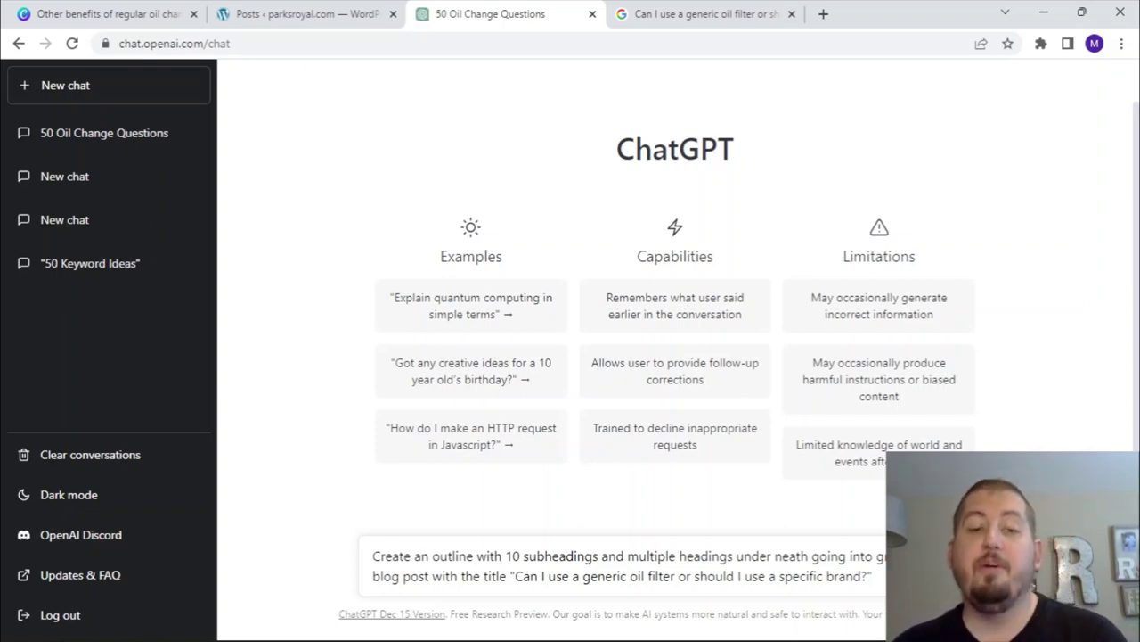
{"action": "key", "text": "Return"}
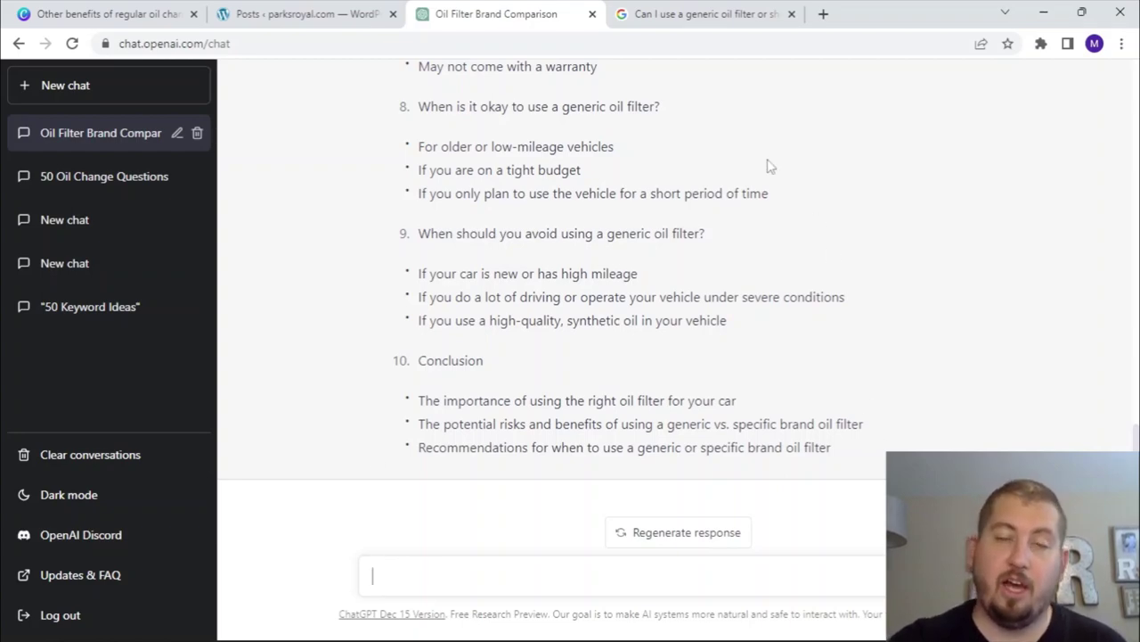
Step: Look through the generated outline and begin a follow-up prompt with "Go into great detail explaining"
{"action": "scroll", "coordinate": [769, 167], "scroll_direction": "up", "scroll_amount": 15}
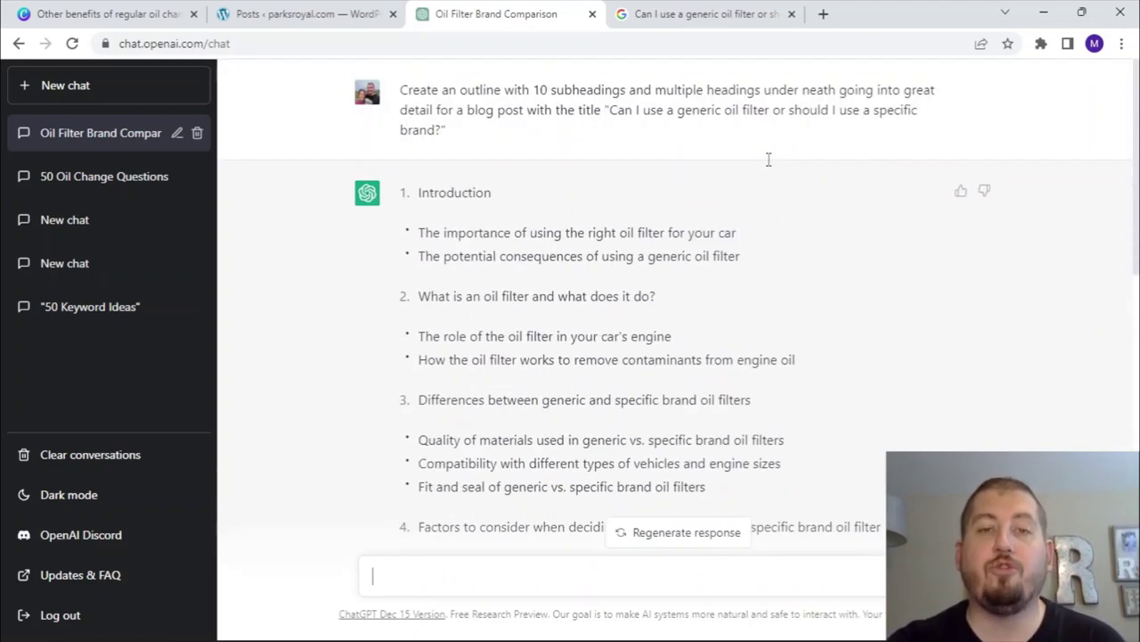
{"action": "scroll", "coordinate": [768, 160], "scroll_direction": "down", "scroll_amount": 9}
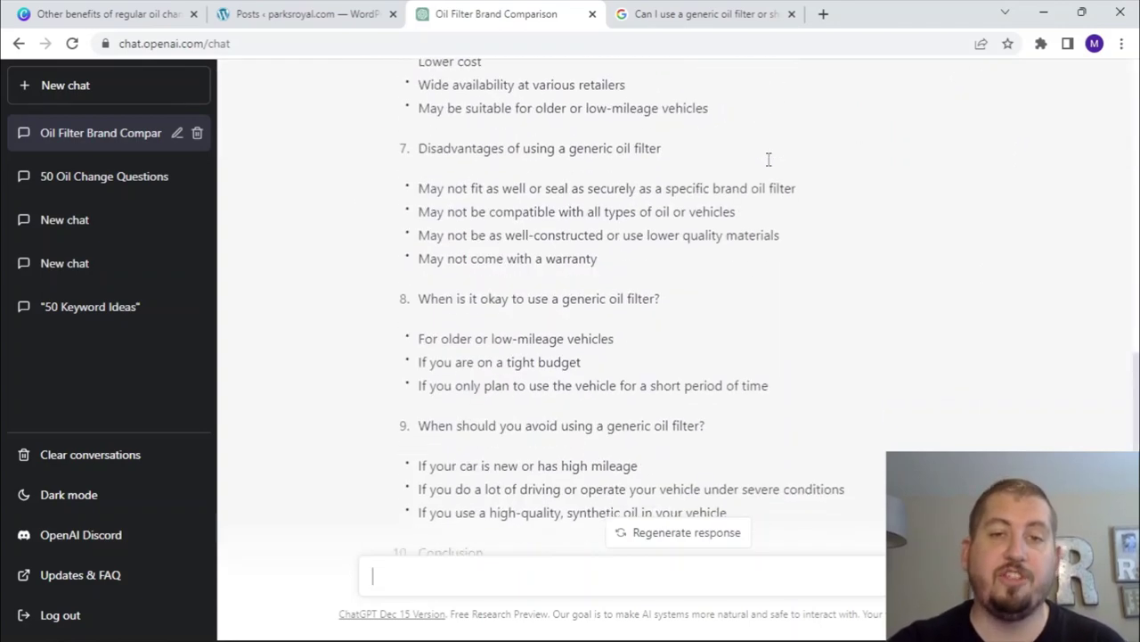
{"action": "scroll", "coordinate": [769, 159], "scroll_direction": "down", "scroll_amount": 3}
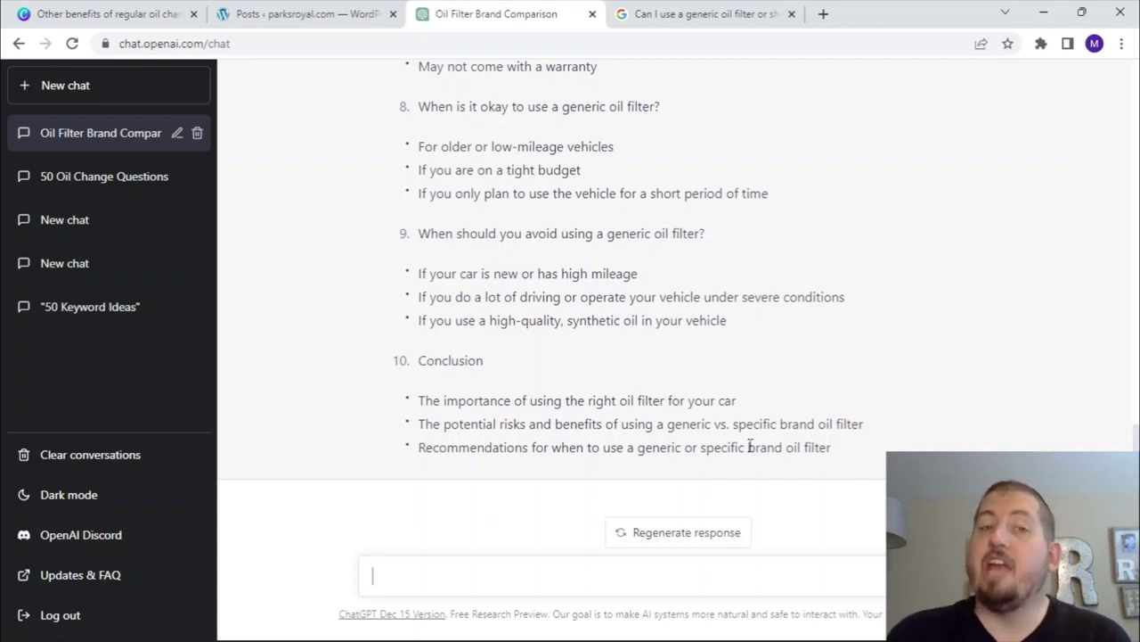
{"action": "type", "text": "ri"}
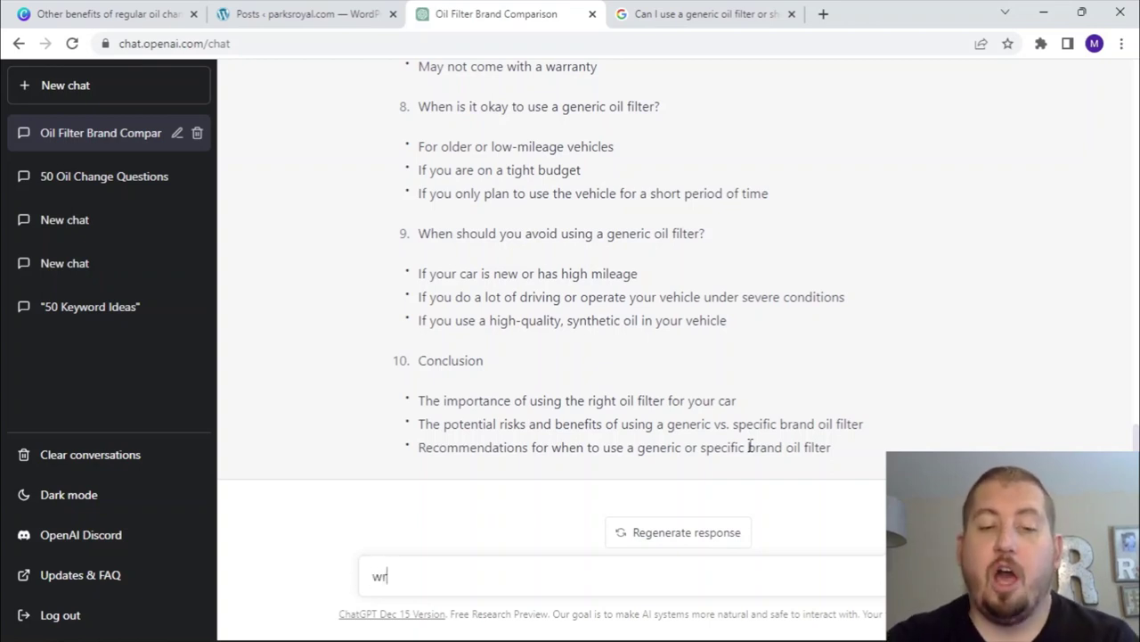
{"action": "key", "text": "BackSpace"}
{"action": "key", "text": "BackSpace"}
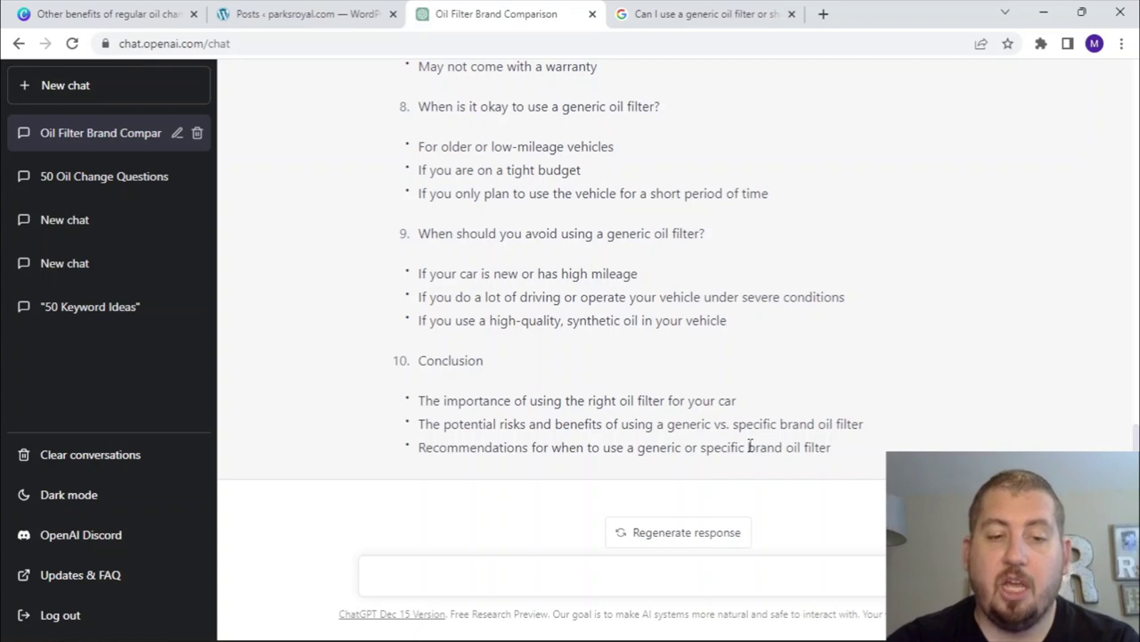
{"action": "type", "text": "Go into gr"}
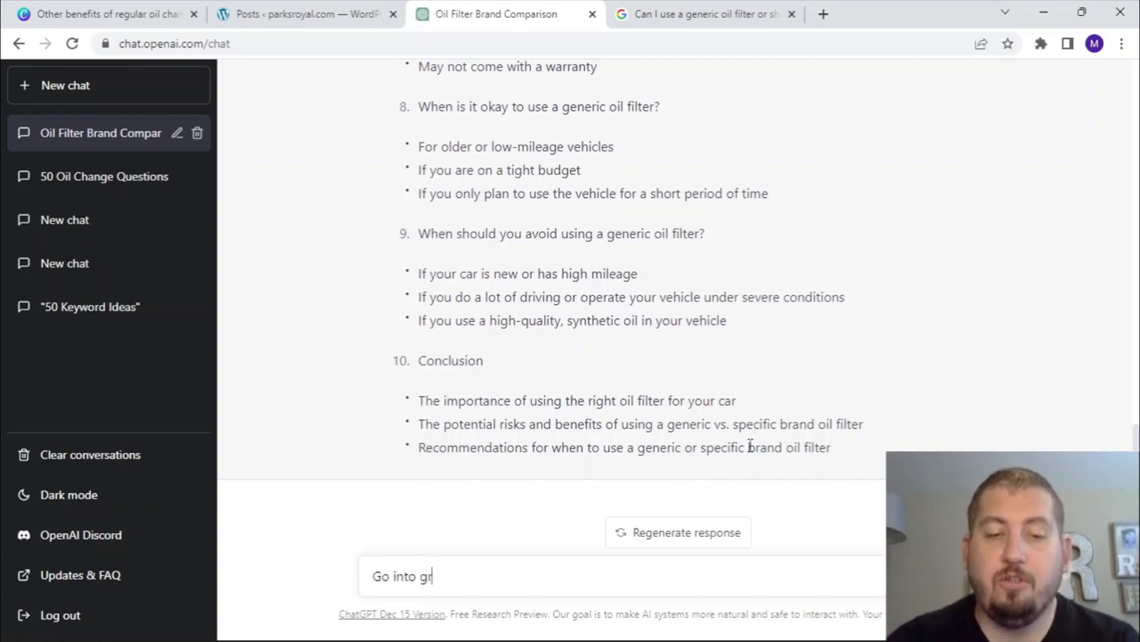
{"action": "type", "text": "eat detail e"}
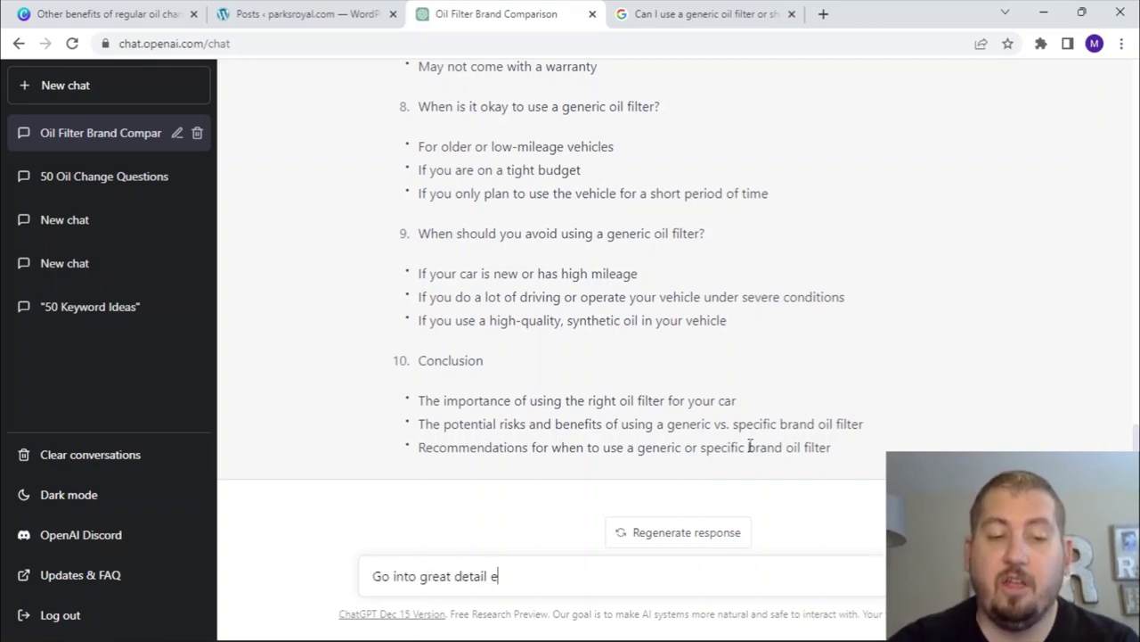
{"action": "type", "text": "xplaining"}
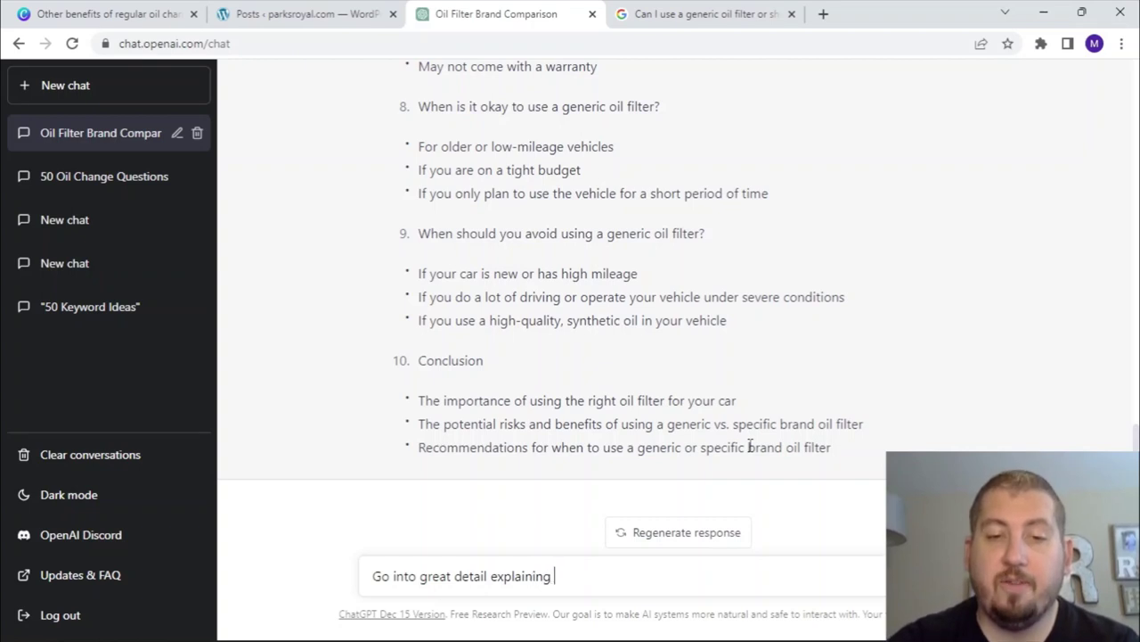
Step: Complete the follow-up prompt with "the content under number 1 in the outline above" and check it against the outline
{"action": "type", "text": " the"}
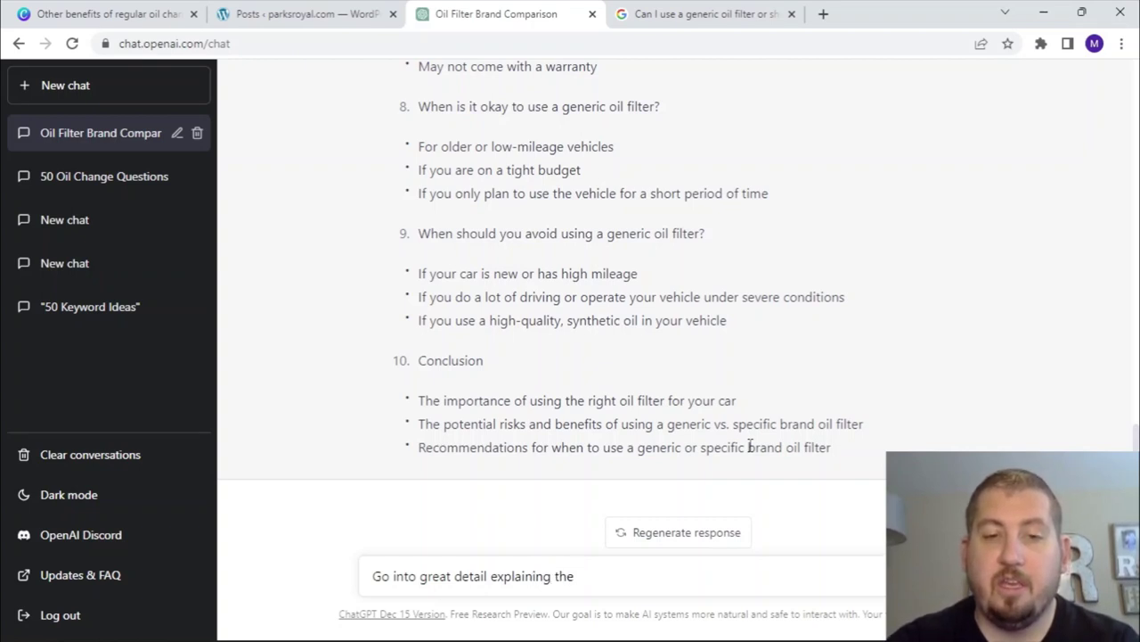
{"action": "type", "text": " content under "}
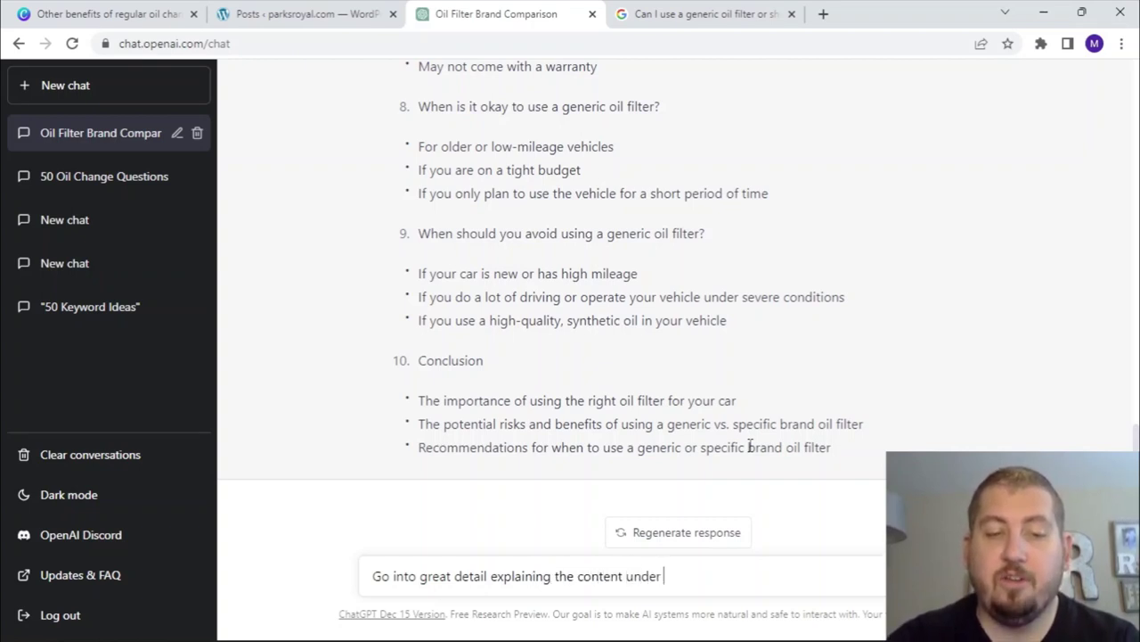
{"action": "type", "text": "number 1 i"}
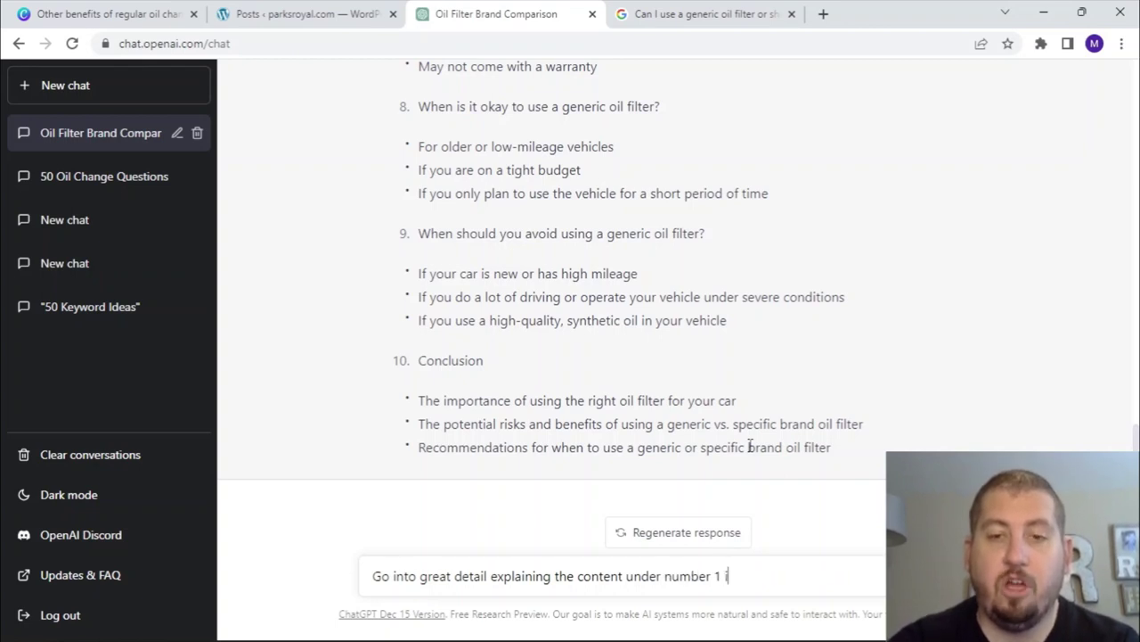
{"action": "type", "text": "n th eoutline"}
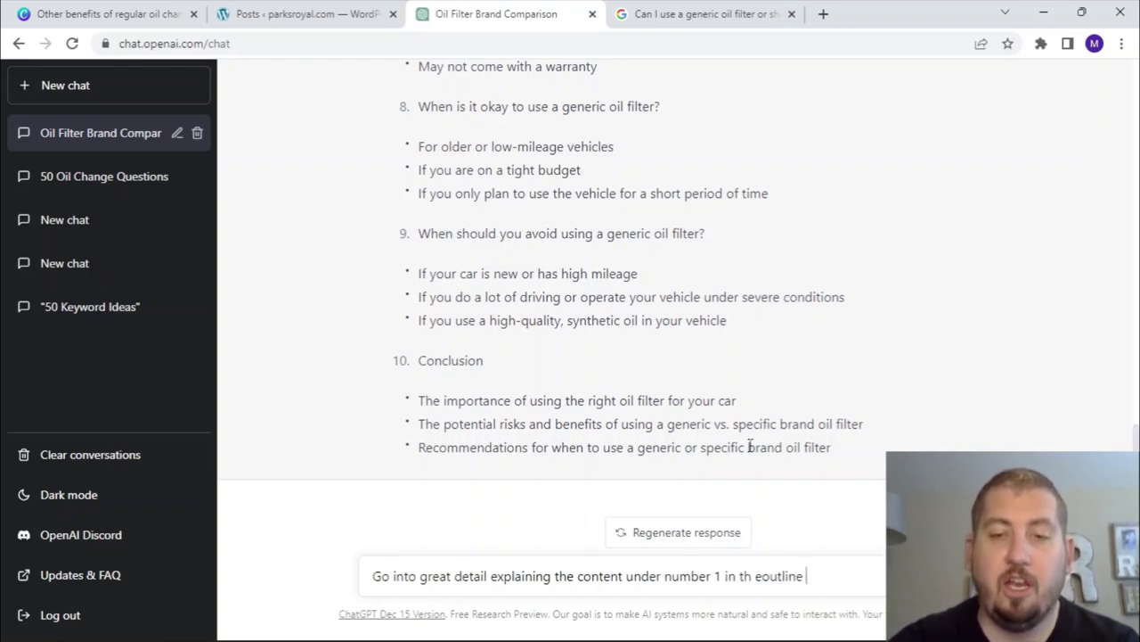
{"action": "key", "text": "BackSpace"}
{"action": "key", "text": "BackSpace"}
{"action": "key", "text": "BackSpace"}
{"action": "key", "text": "BackSpace"}
{"action": "key", "text": "BackSpace"}
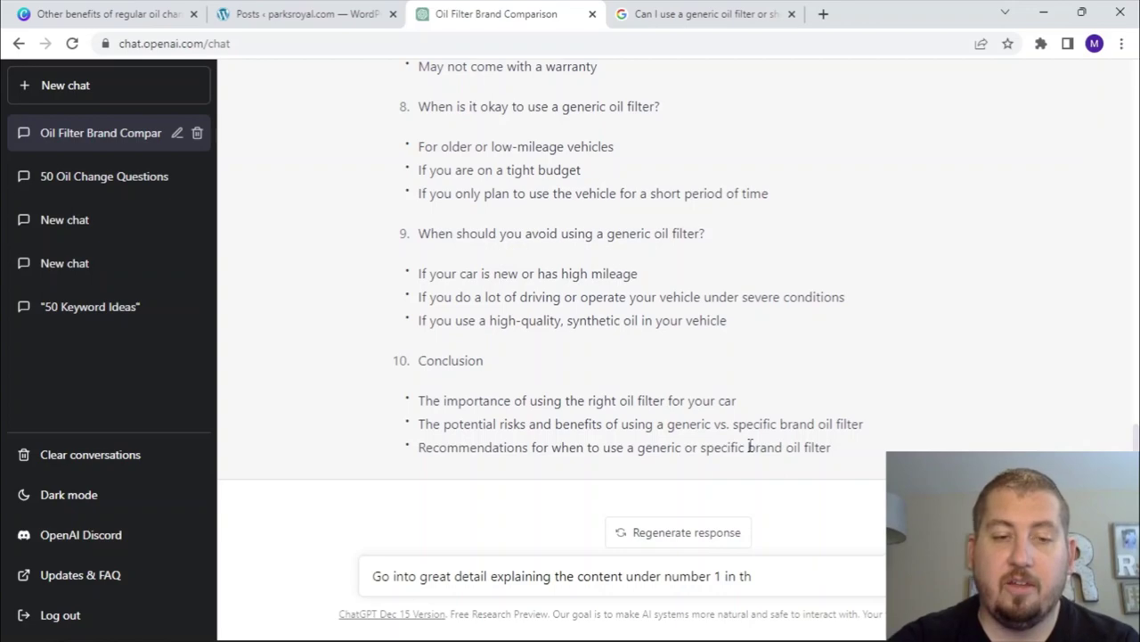
{"action": "type", "text": "e outline above"}
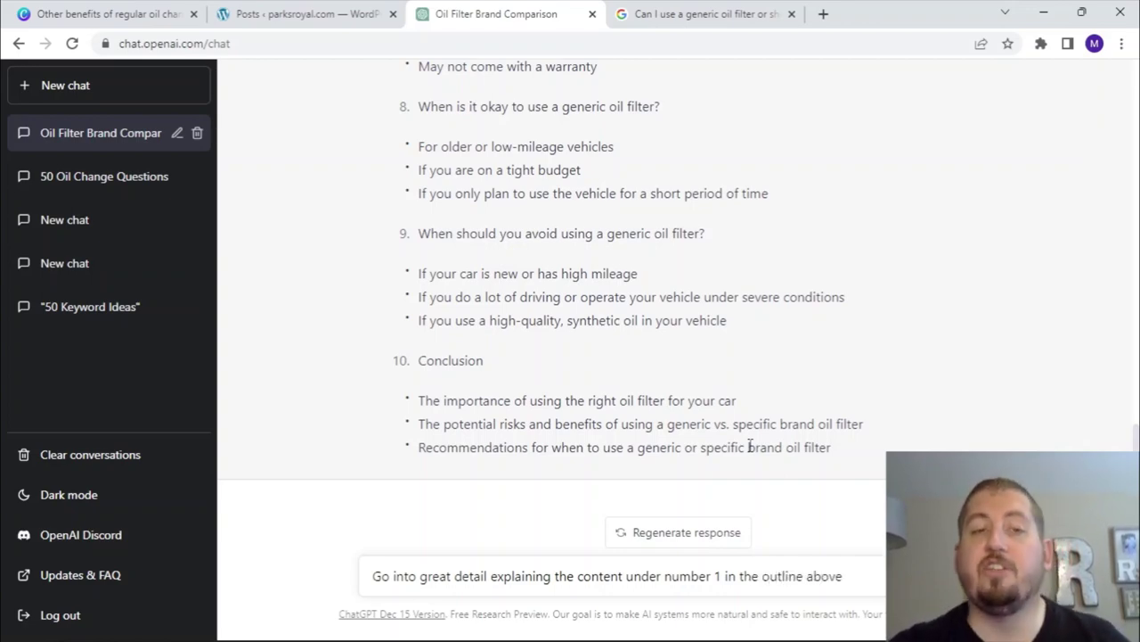
{"action": "scroll", "coordinate": [749, 447], "scroll_direction": "up", "scroll_amount": 12}
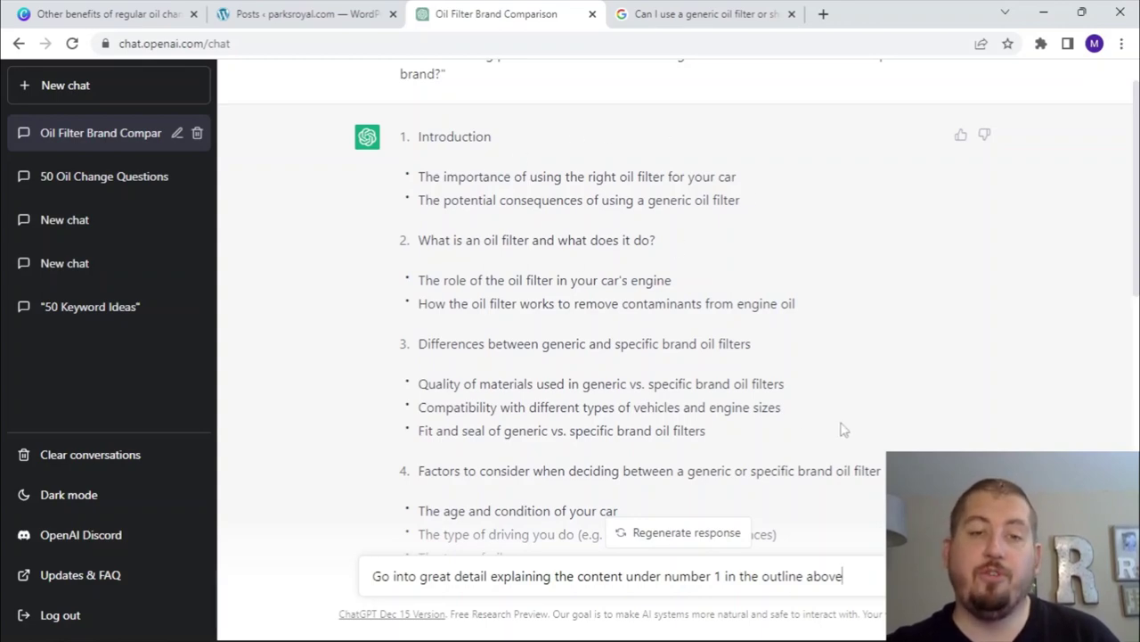
{"action": "scroll", "coordinate": [820, 430], "scroll_direction": "down", "scroll_amount": 9}
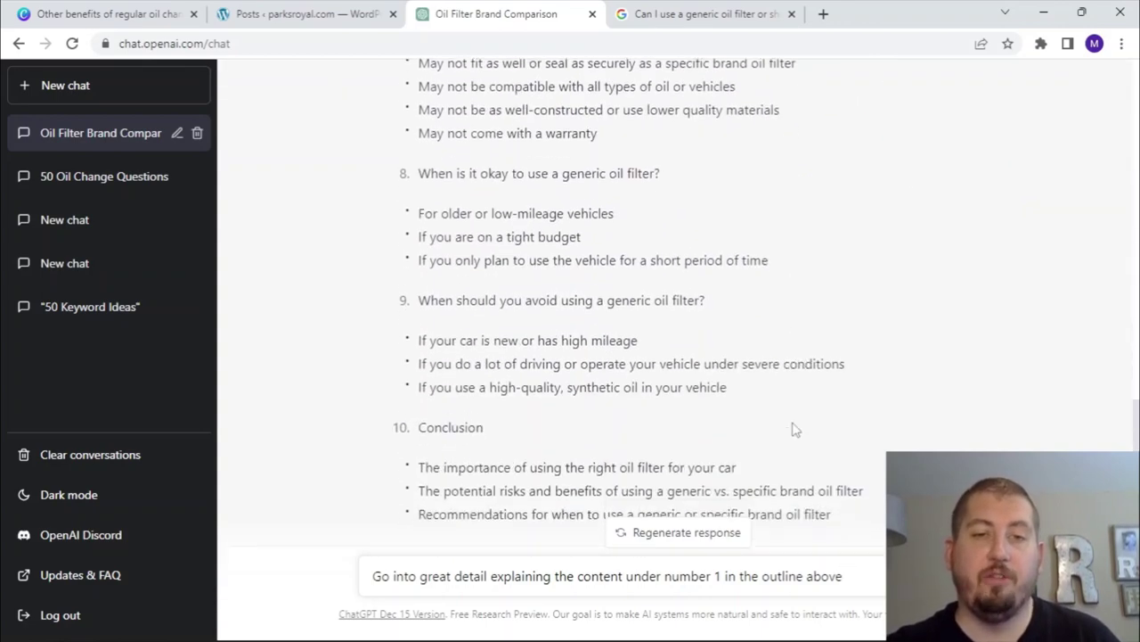
{"action": "scroll", "coordinate": [796, 431], "scroll_direction": "down", "scroll_amount": 1}
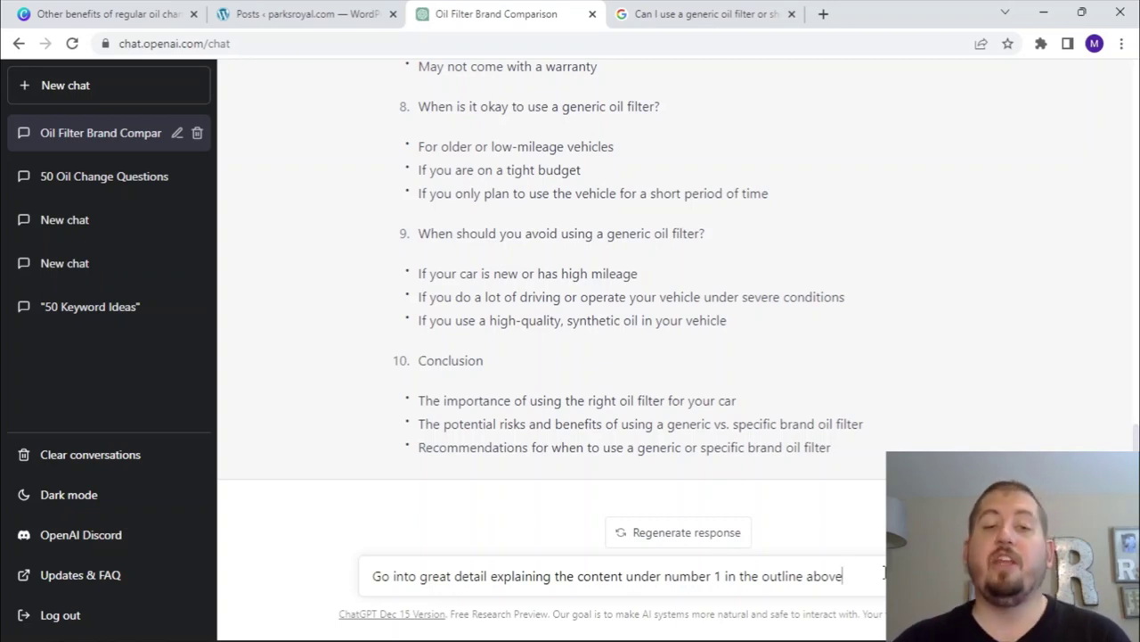
Step: Replace the prompt's ending so it reads "Go into great detail explaining each of those points in a 1500 word blog post."
{"action": "left_click_drag", "start_coordinate": [885, 575], "coordinate": [533, 575]}
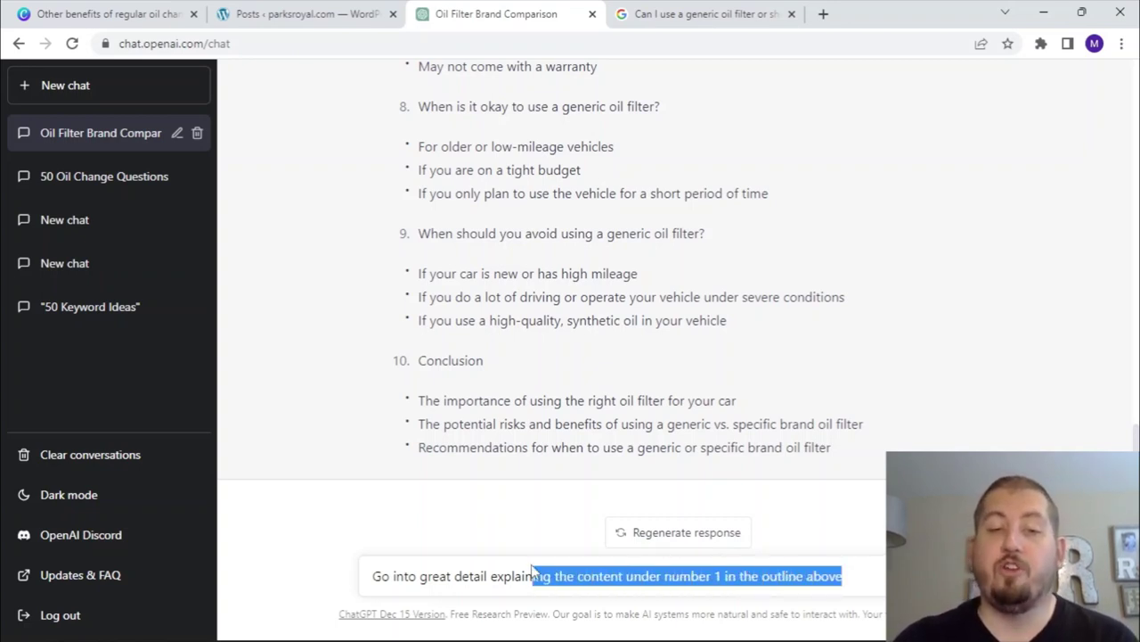
{"action": "key", "text": "BackSpace"}
{"action": "type", "text": "ng "}
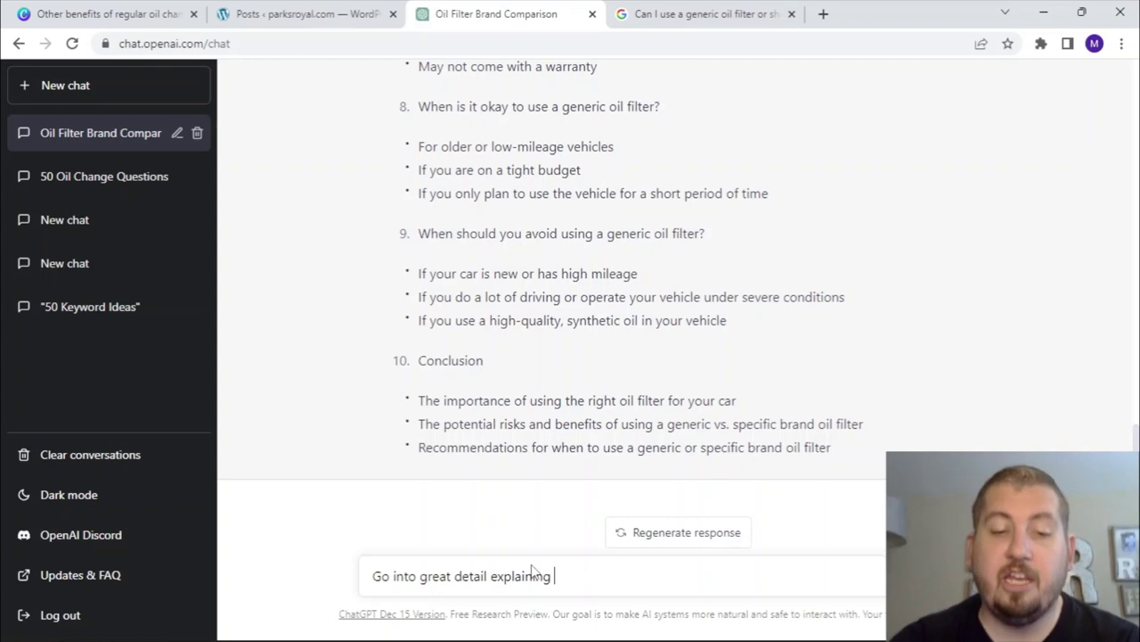
{"action": "type", "text": "each of those "}
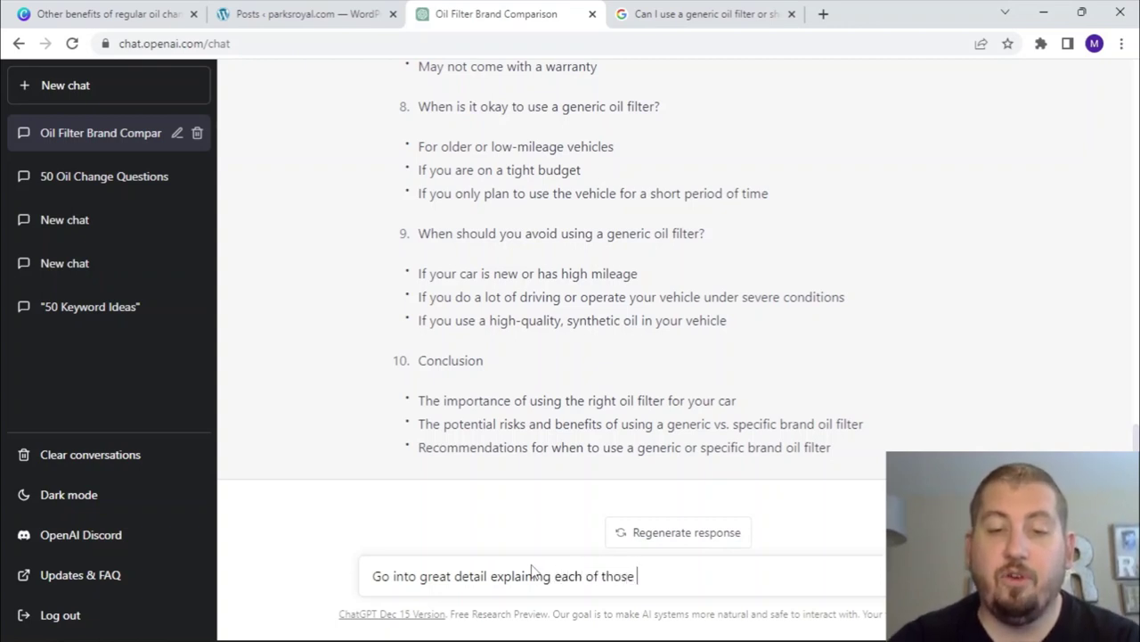
{"action": "type", "text": "points in a 1"}
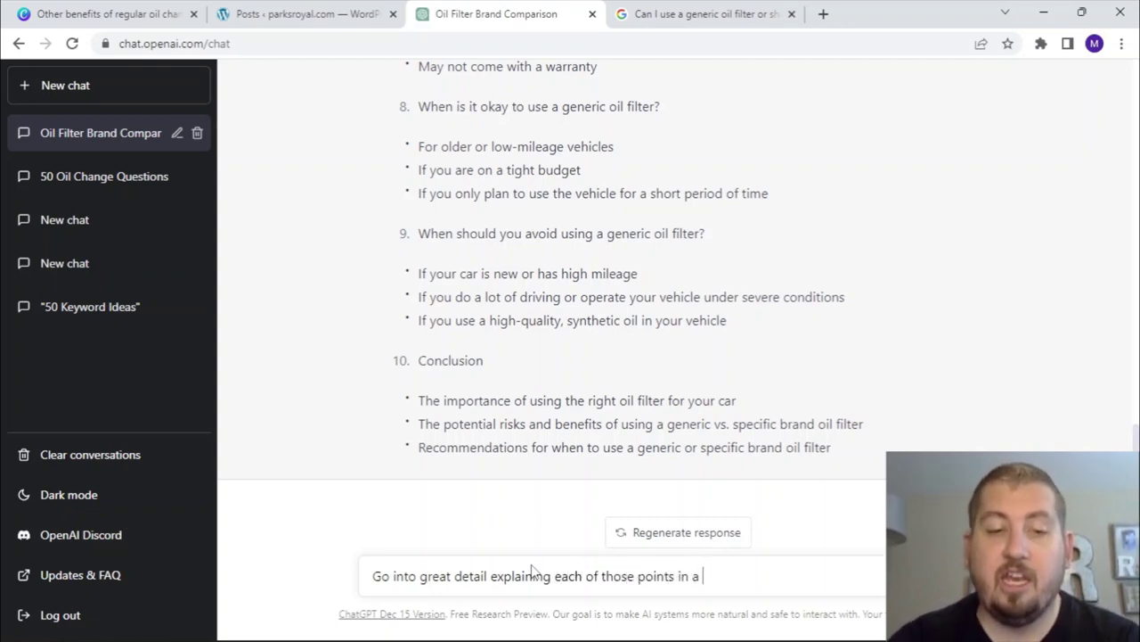
{"action": "type", "text": "500 wo"}
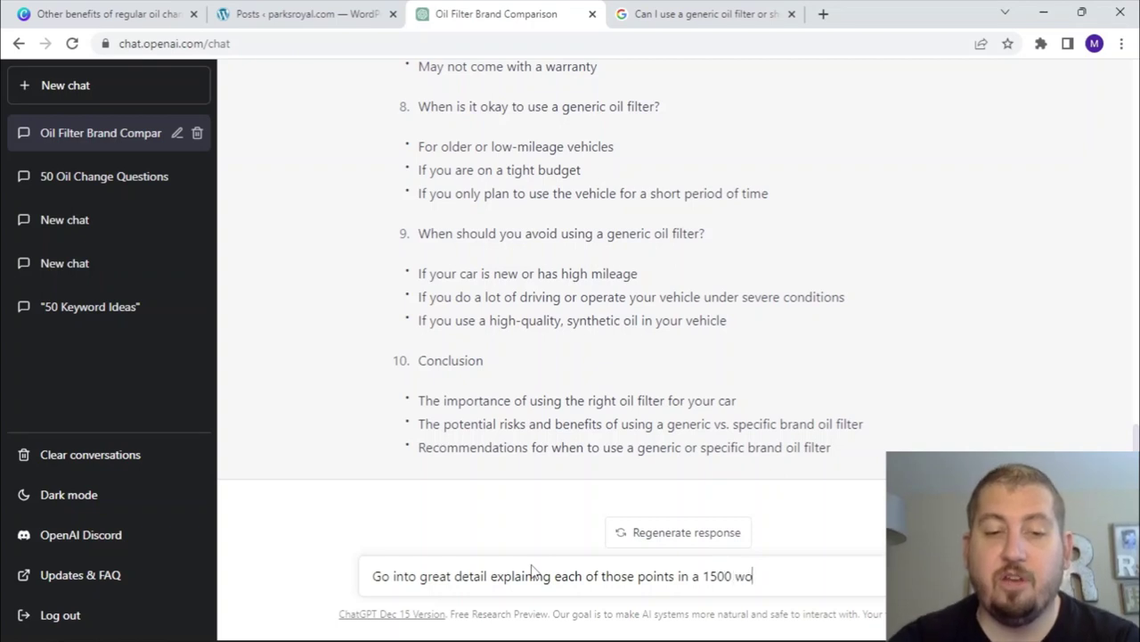
{"action": "type", "text": "rd blog po"}
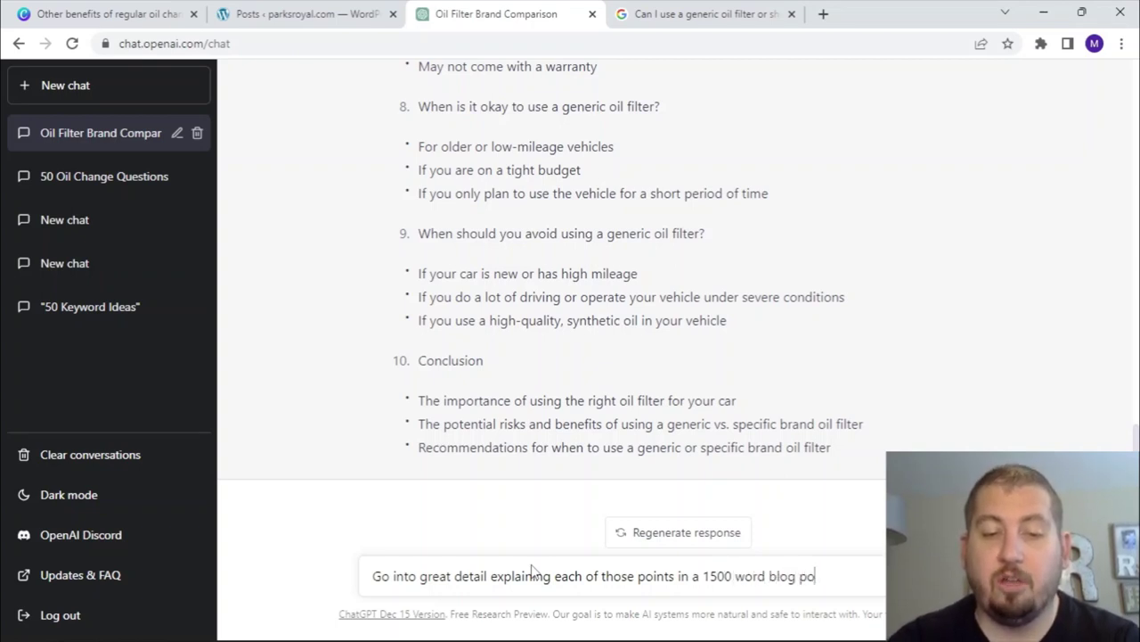
{"action": "type", "text": "st."}
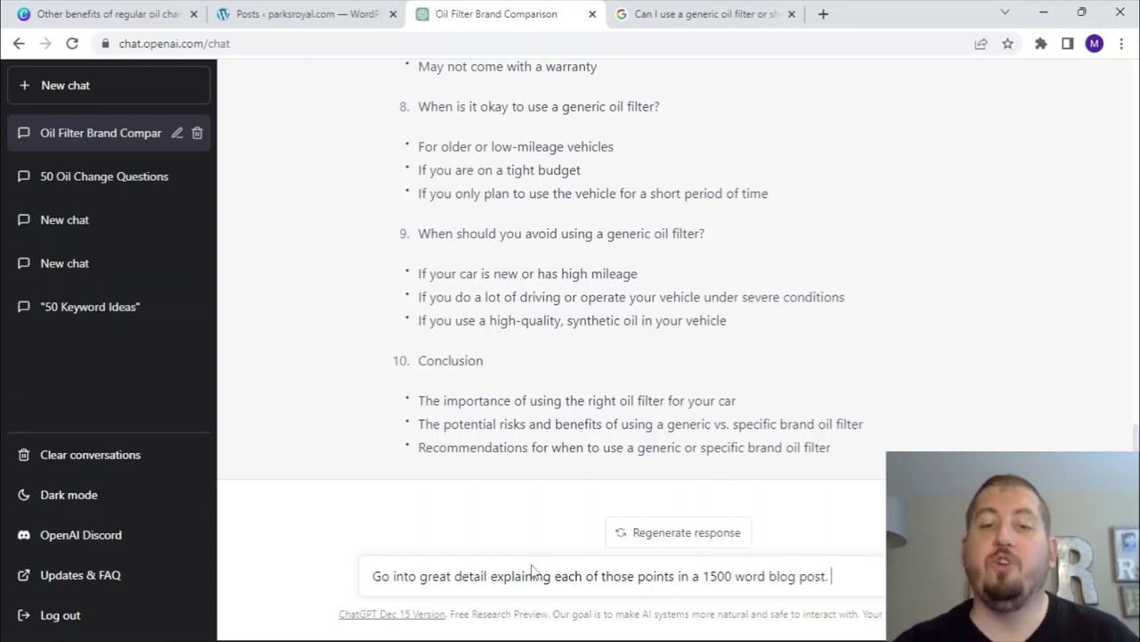
Step: Insert "in that outline" after "each of those points" in the prompt
{"action": "left_click", "coordinate": [679, 578]}
{"action": "type", "text": "in that ou"}
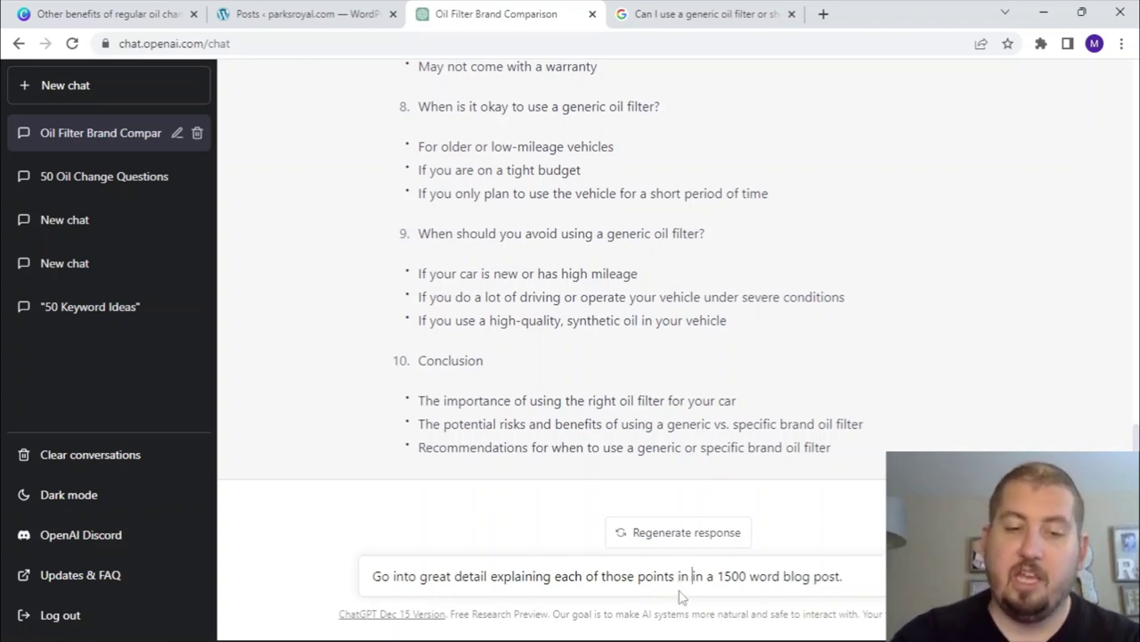
{"action": "type", "text": "tline"}
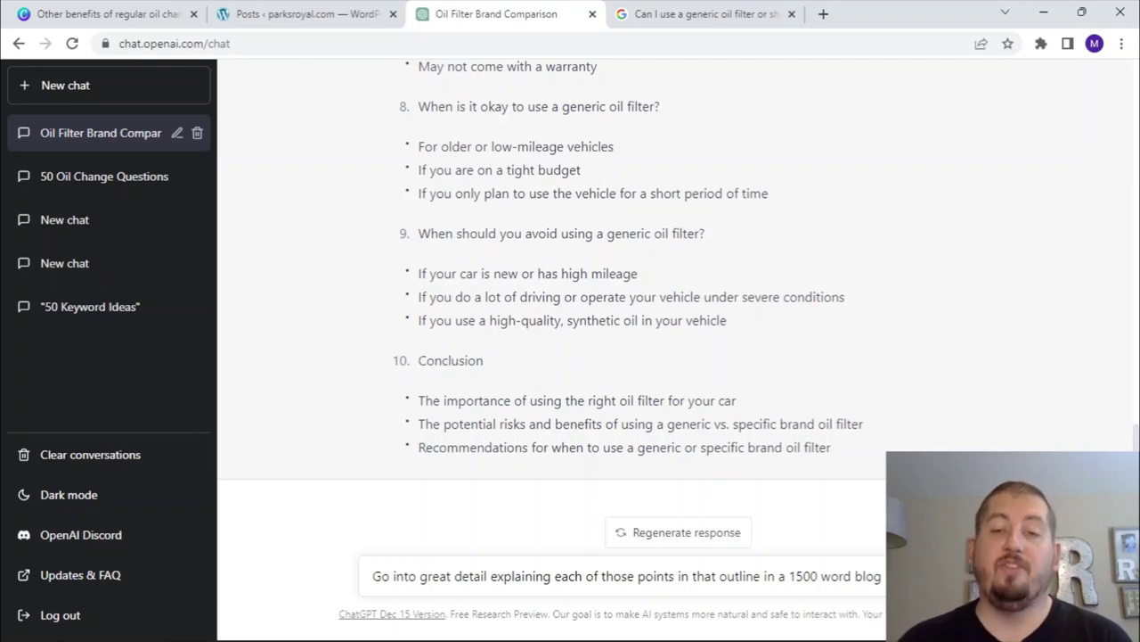
Step: Replace the whole prompt with a new one beginning "Pretend you are an automotive expert"
{"action": "left_click_drag", "start_coordinate": [882, 576], "coordinate": [368, 576]}
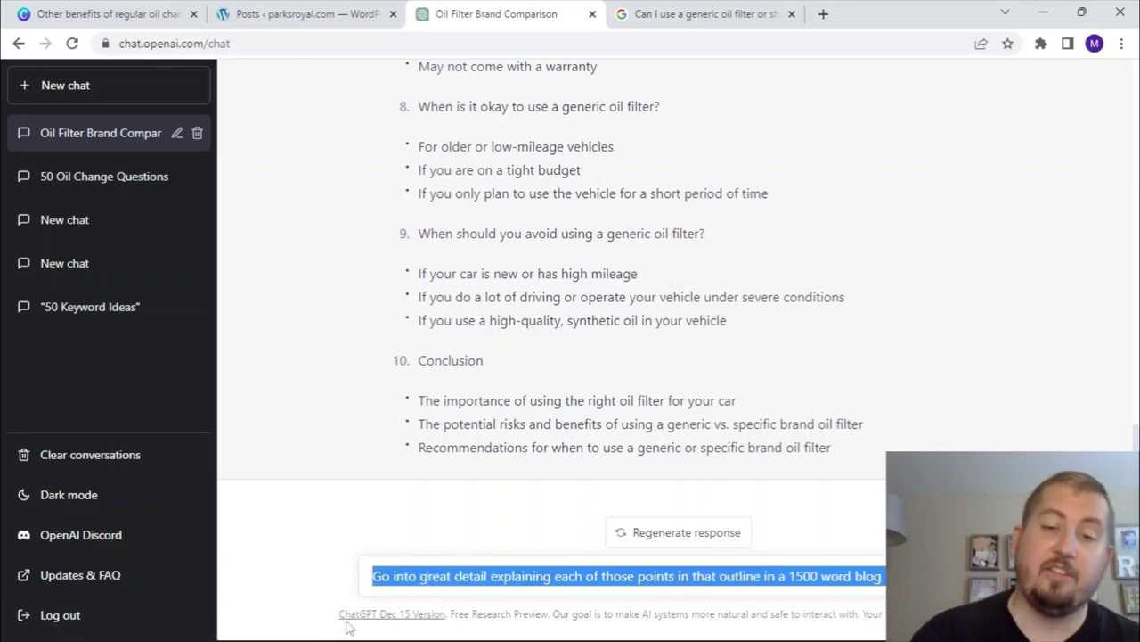
{"action": "key", "text": "BackSpace"}
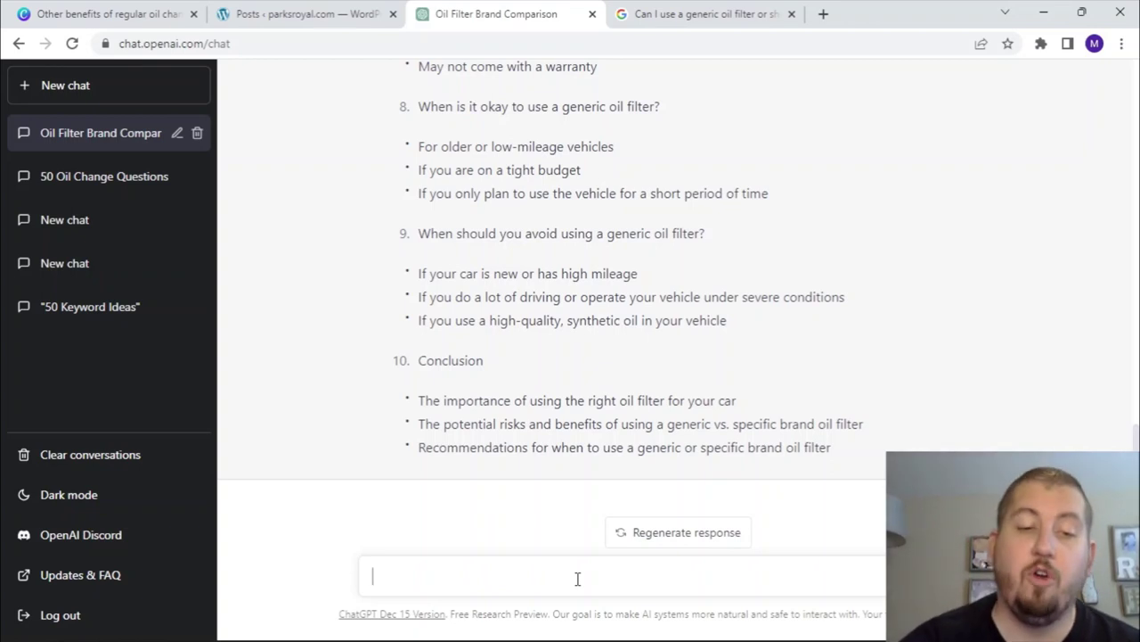
{"action": "type", "text": "Prentend"}
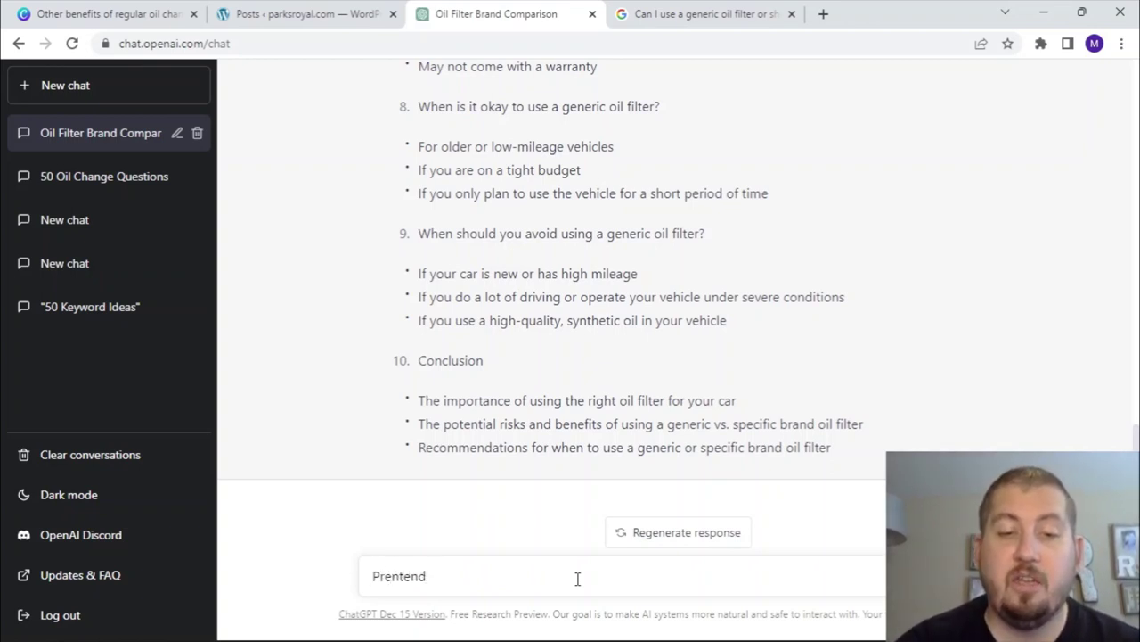
{"action": "type", "text": " you"}
{"action": "key", "text": "BackSpace"}
{"action": "key", "text": "BackSpace"}
{"action": "key", "text": "BackSpace"}
{"action": "key", "text": "BackSpace"}
{"action": "key", "text": "BackSpace"}
{"action": "key", "text": "BackSpace"}
{"action": "key", "text": "BackSpace"}
{"action": "key", "text": "BackSpace"}
{"action": "key", "text": "BackSpace"}
{"action": "key", "text": "BackSpace"}
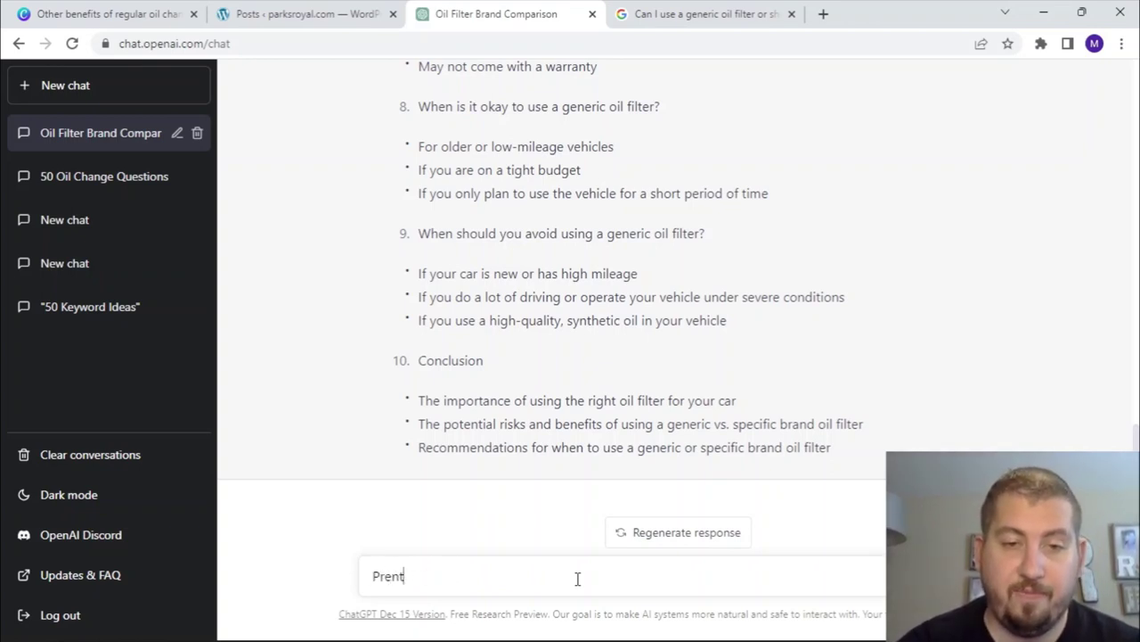
{"action": "type", "text": "tend"}
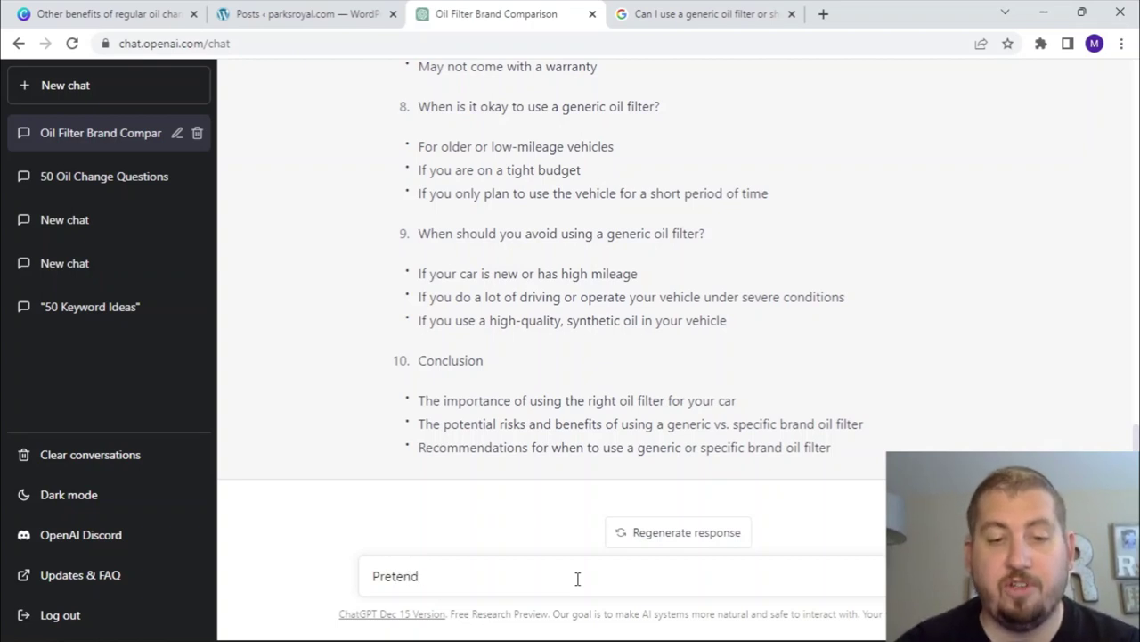
{"action": "type", "text": " you are an a"}
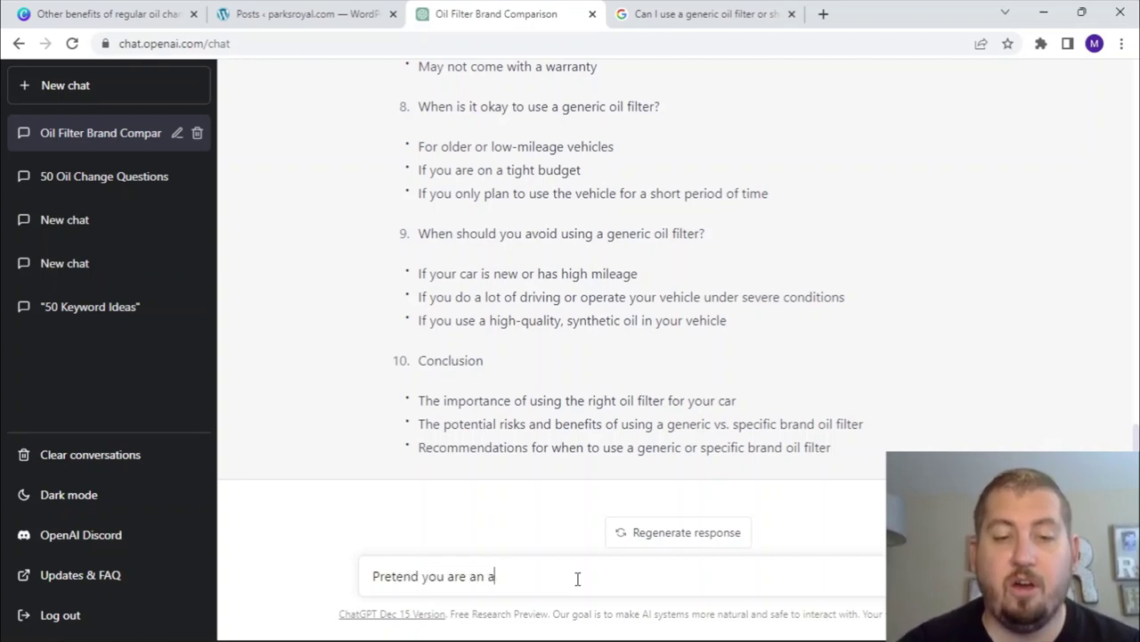
{"action": "type", "text": "utomot"}
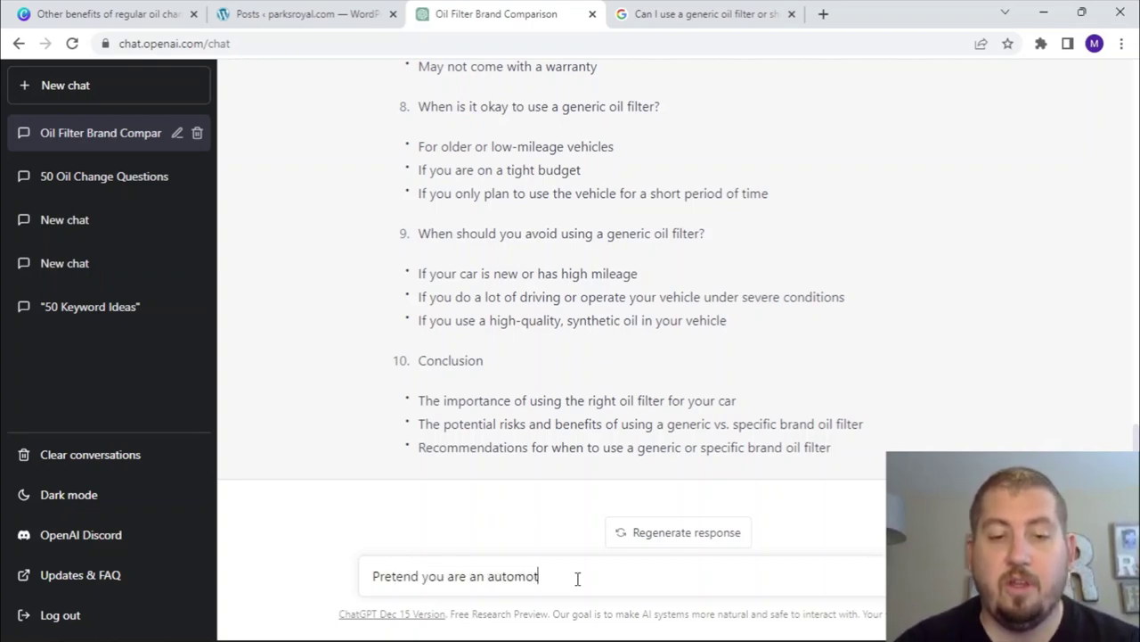
{"action": "type", "text": "ive expert w"}
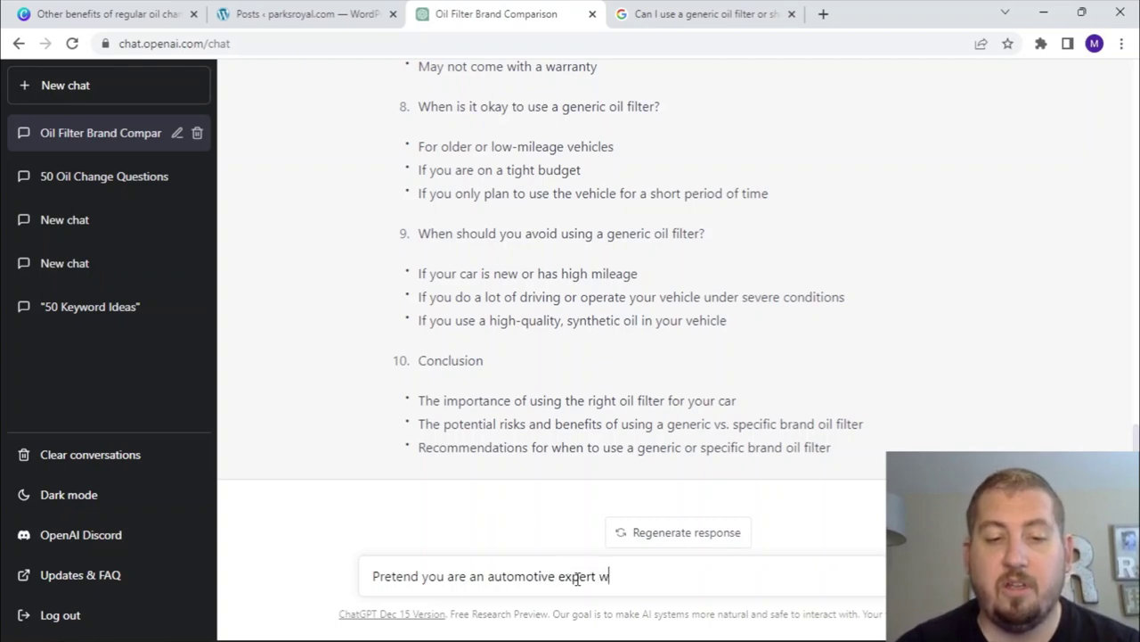
Step: Continue the expert description in the prompt with "who has been changing oil for decades."
{"action": "type", "text": "ho has been chnaging"}
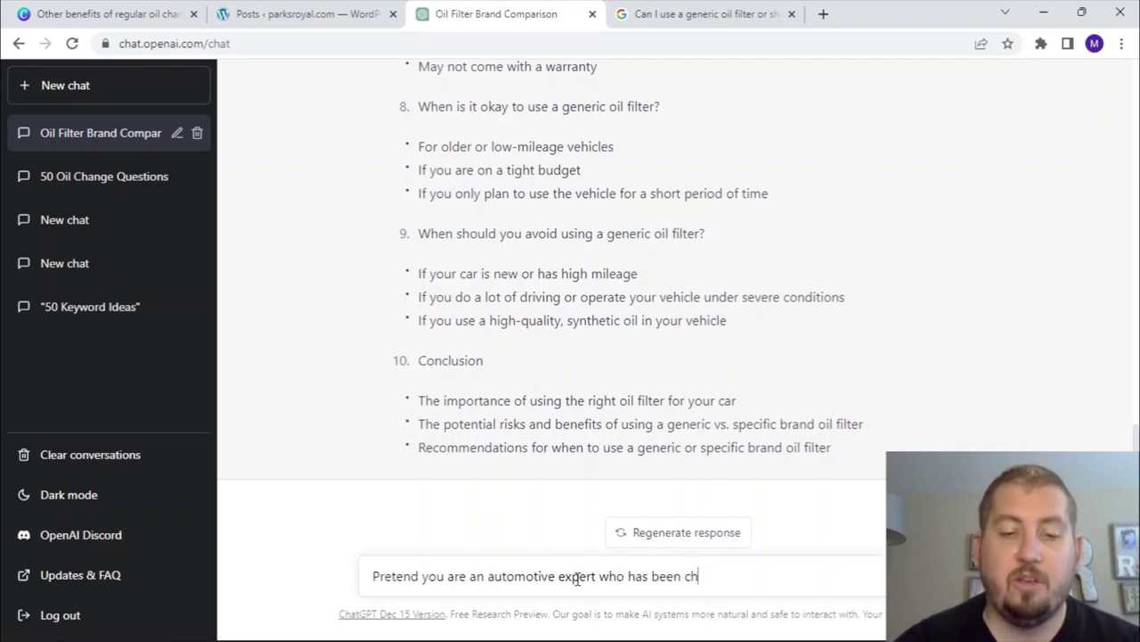
{"action": "key", "text": "BackSpace"}
{"action": "key", "text": "BackSpace"}
{"action": "key", "text": "BackSpace"}
{"action": "key", "text": "BackSpace"}
{"action": "key", "text": "BackSpace"}
{"action": "key", "text": "BackSpace"}
{"action": "key", "text": "BackSpace"}
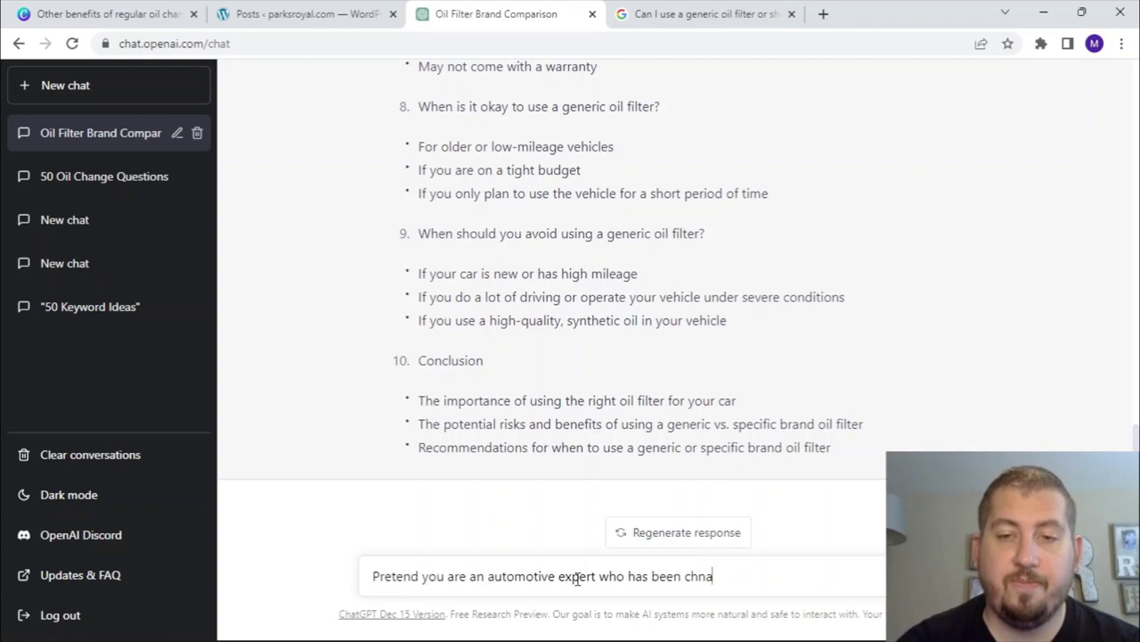
{"action": "type", "text": "anging "}
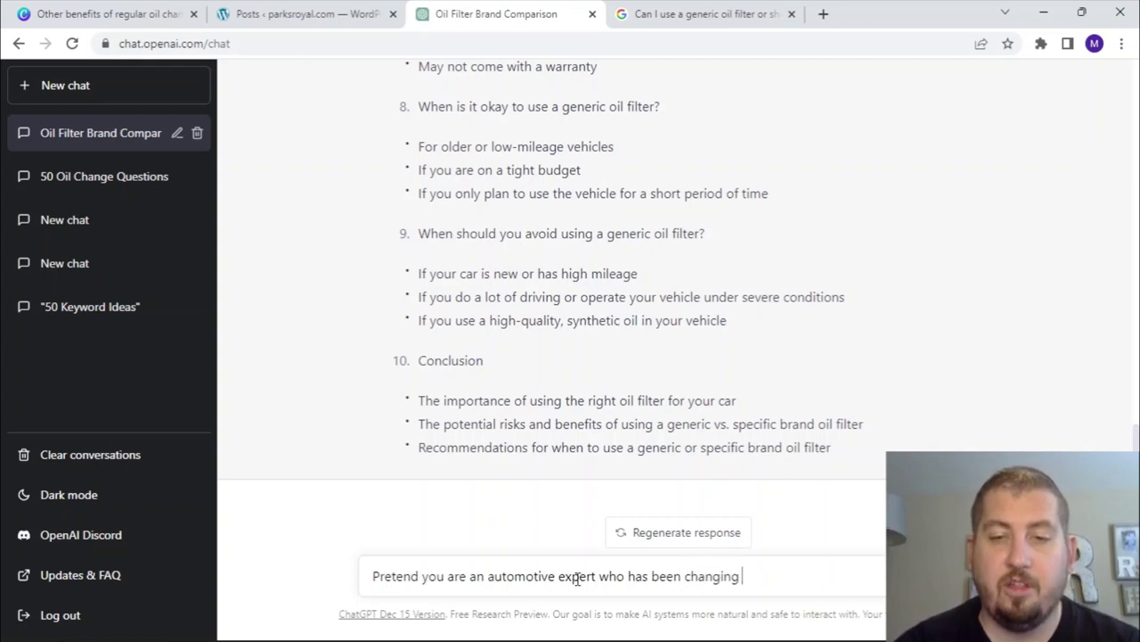
{"action": "type", "text": "oil for dec"}
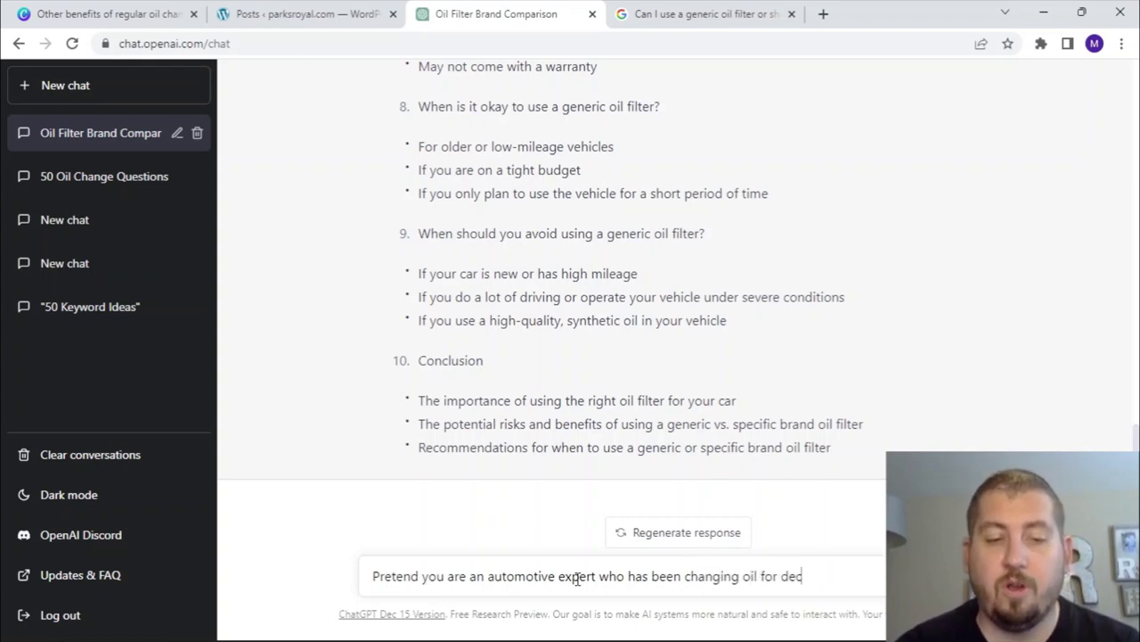
{"action": "type", "text": "ades. G"}
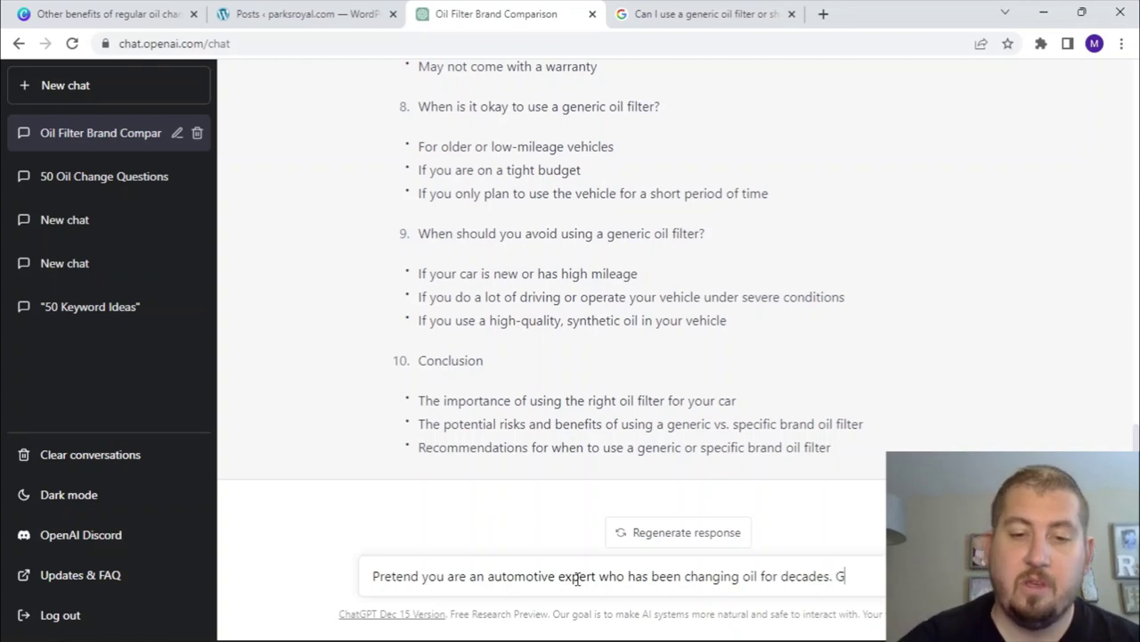
Step: Add a request to go into detail "explaining the outline above and each of the points in a 1500 word blog post."
{"action": "type", "text": "o into g "}
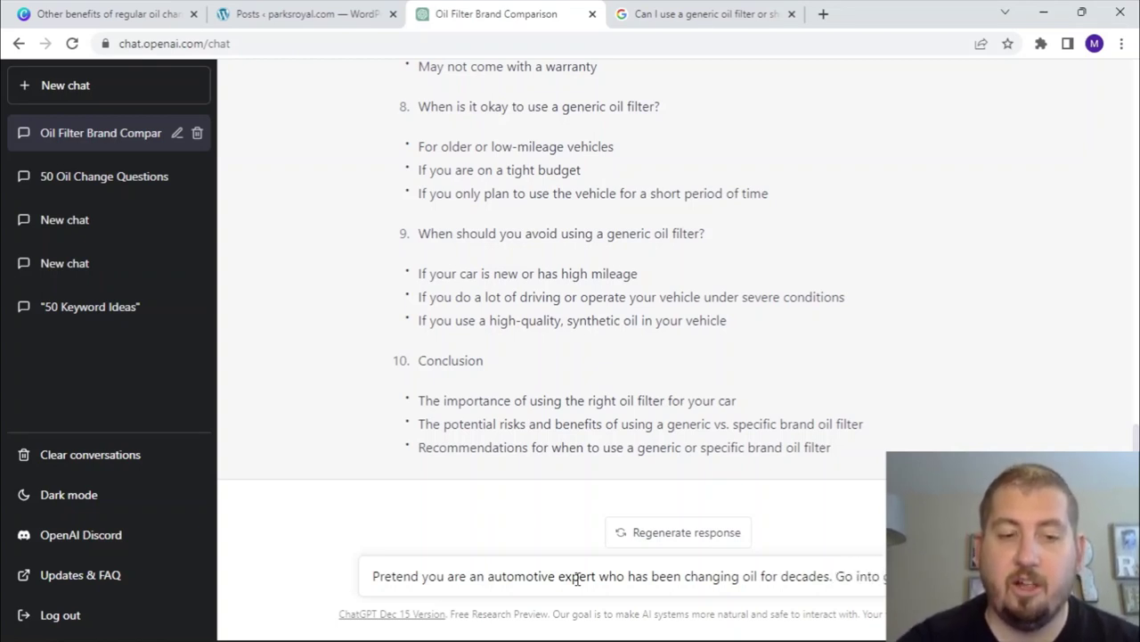
{"action": "type", "text": "explaining"}
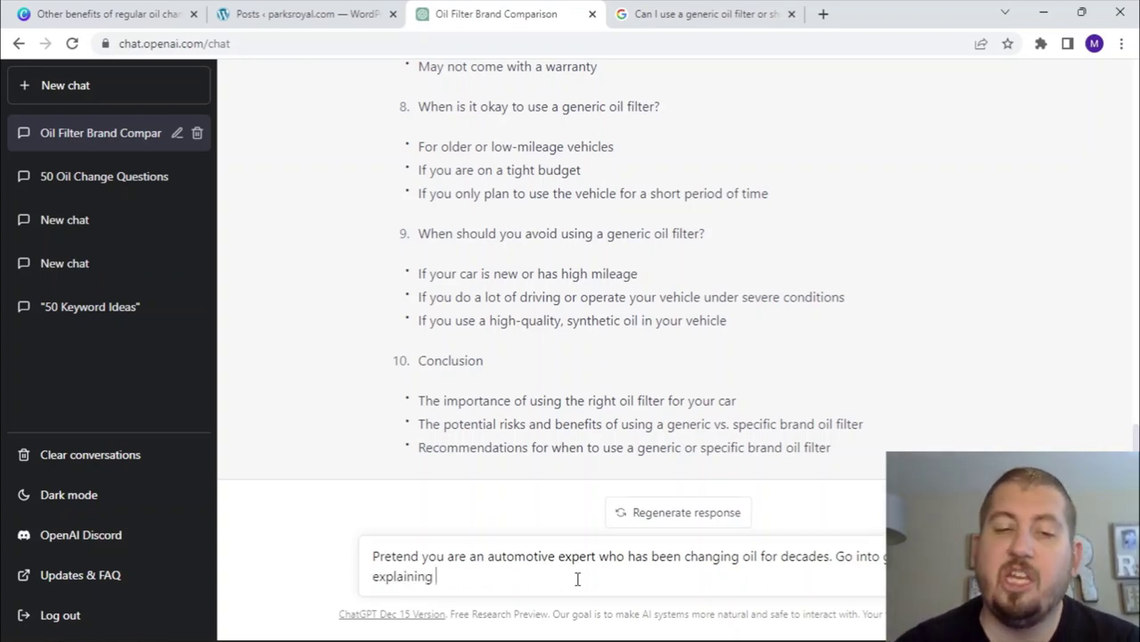
{"action": "type", "text": " the outline"}
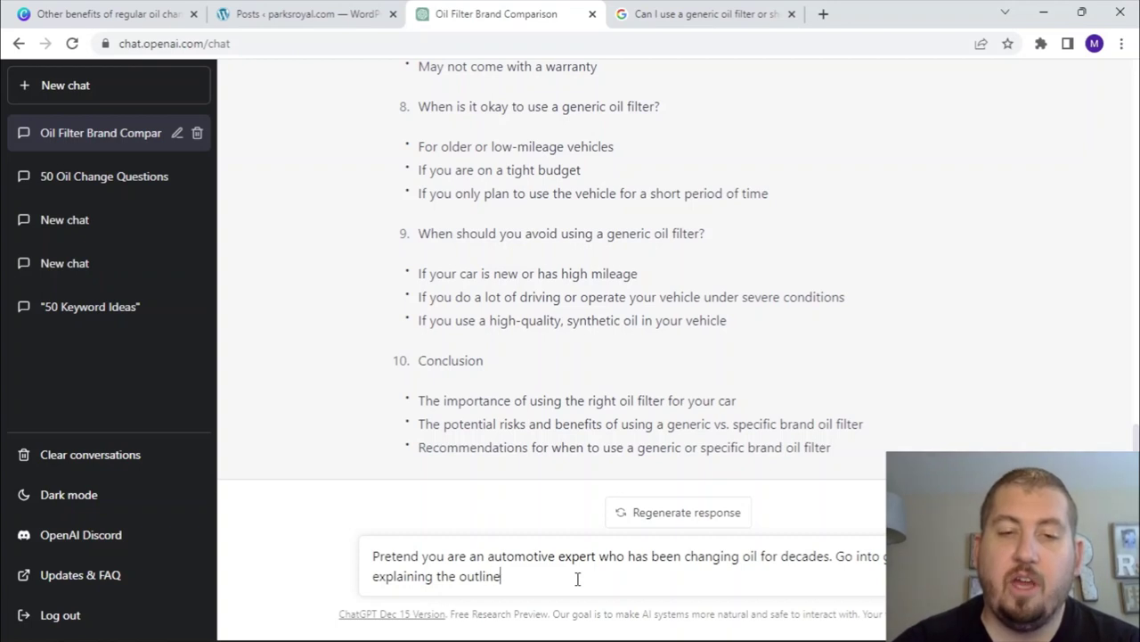
{"action": "type", "text": " above and "}
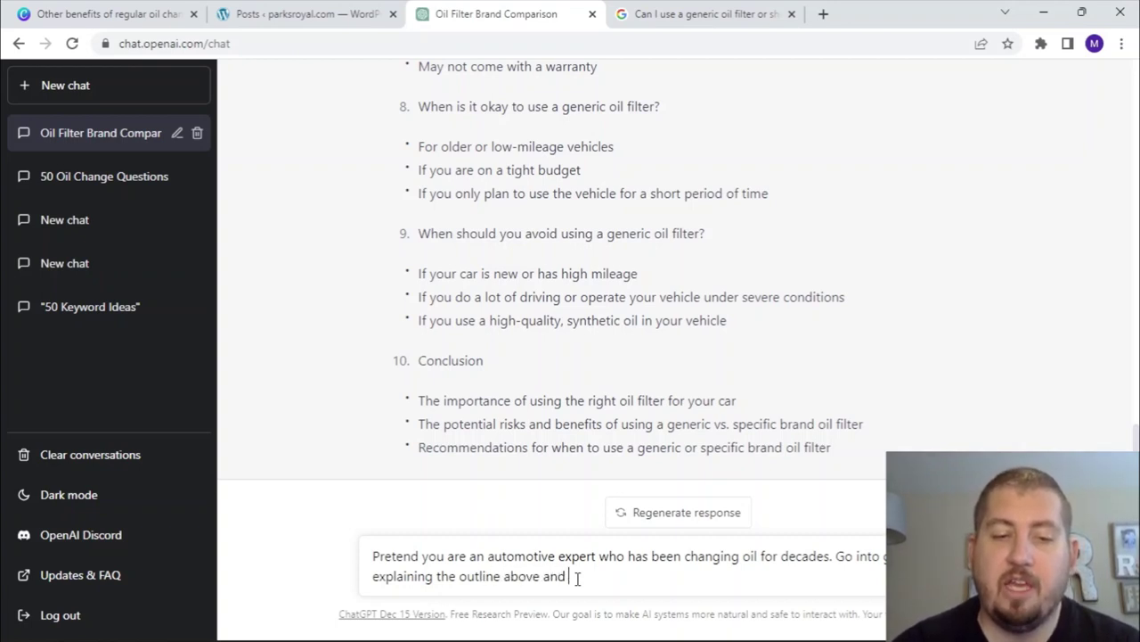
{"action": "type", "text": "each of the "}
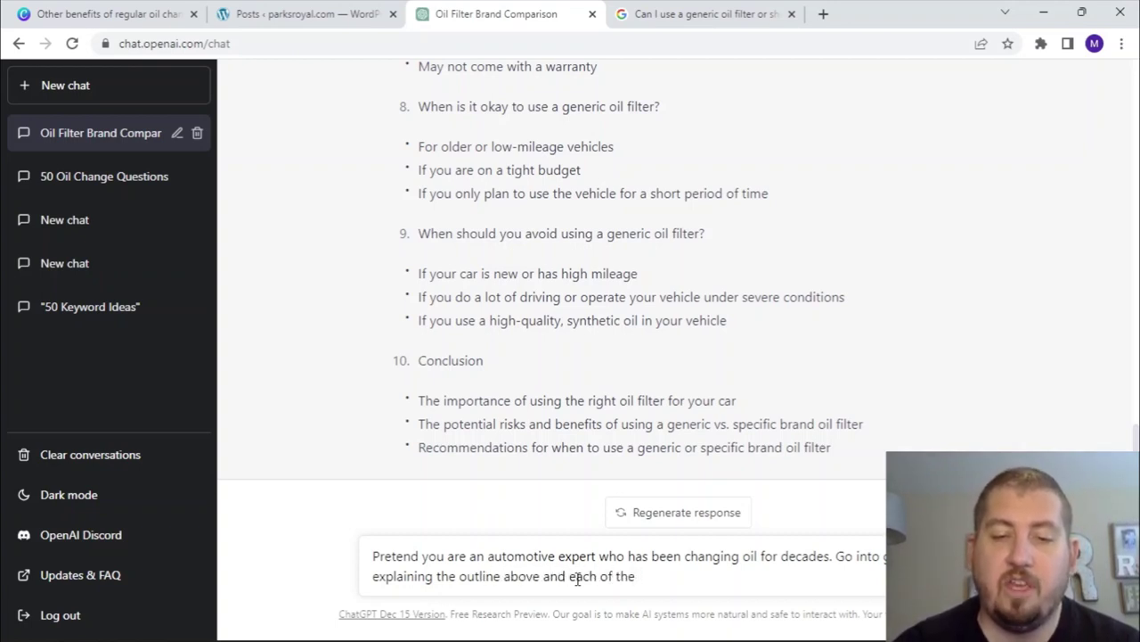
{"action": "type", "text": "points in"}
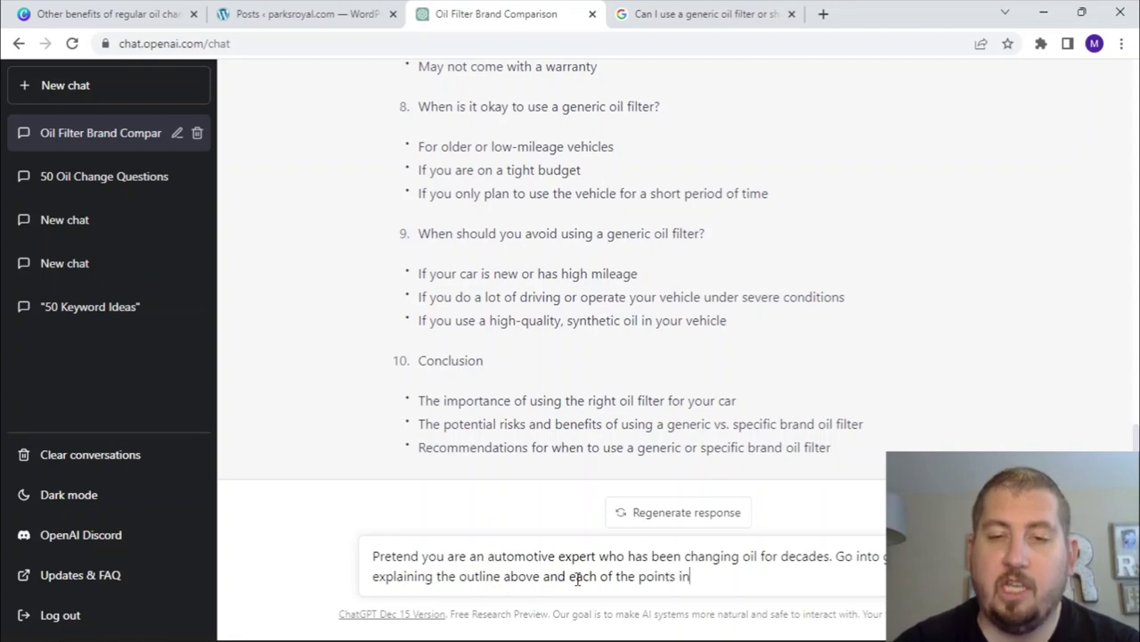
{"action": "type", "text": " a 1500 w"}
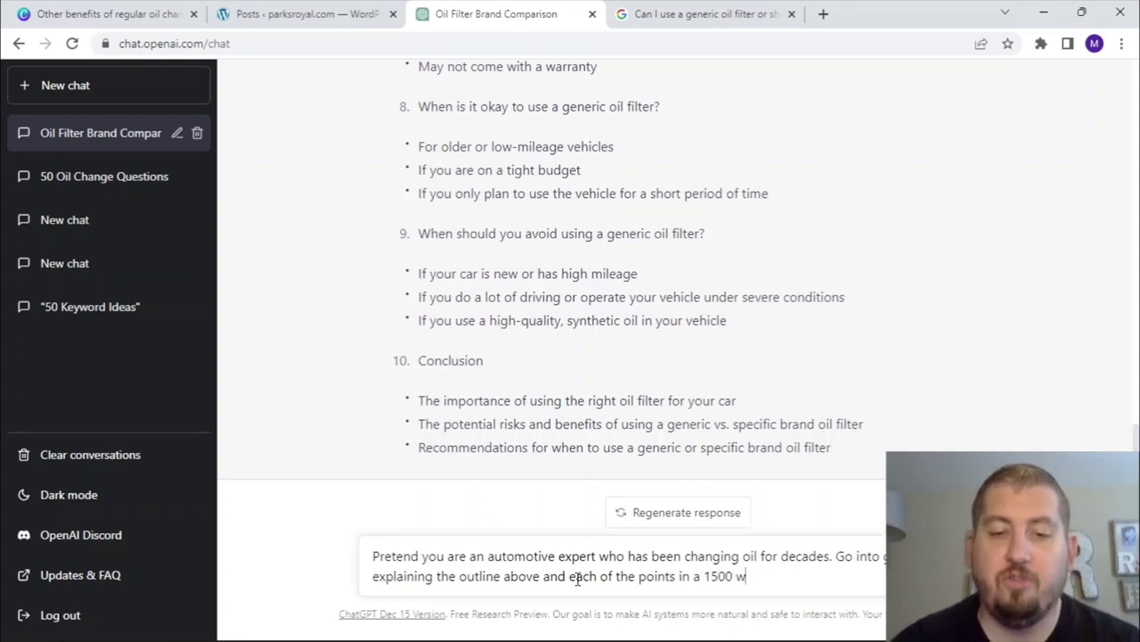
{"action": "type", "text": "ord blog pos"}
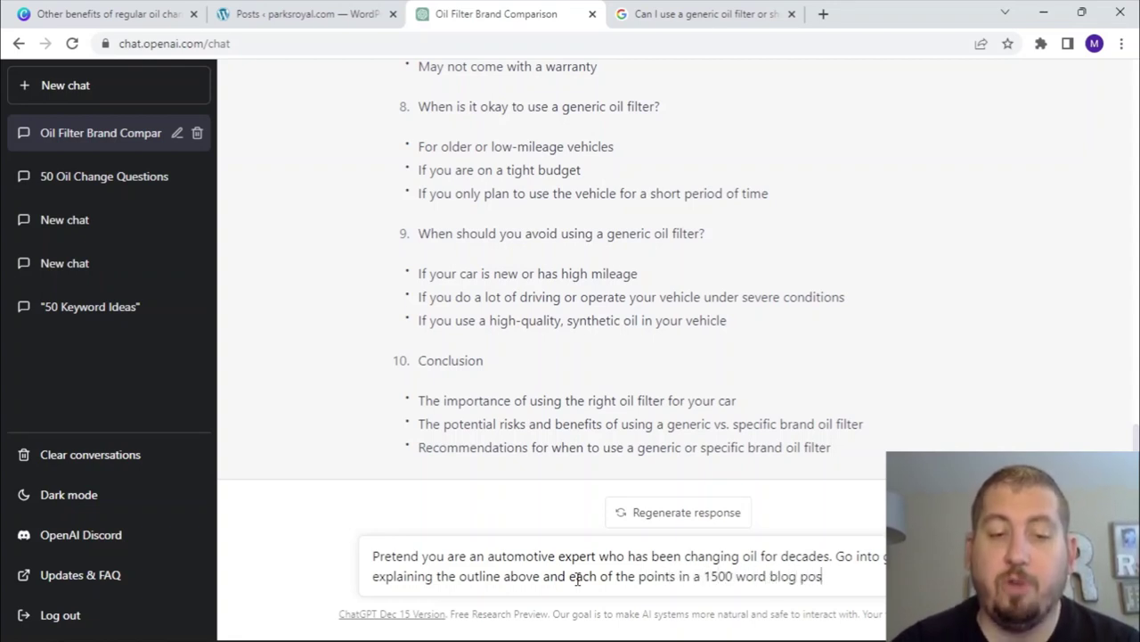
{"action": "type", "text": "t."}
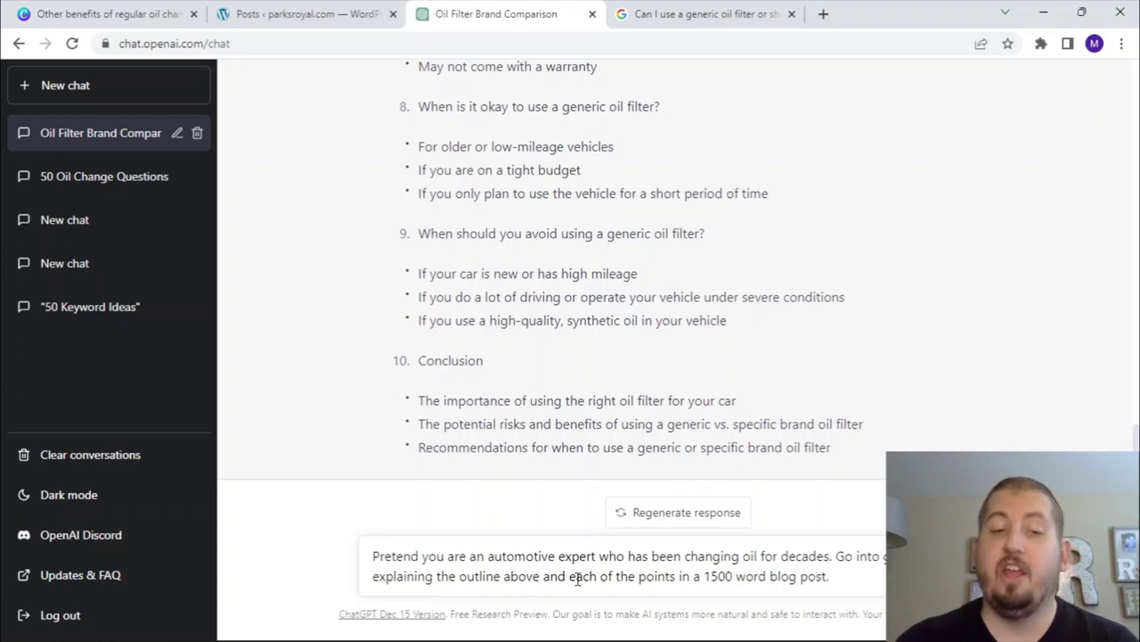
Step: Add a writing-style instruction to the prompt that starts with "Write in" and ends with "and not as an AI."
{"action": "type", "text": "Write i"}
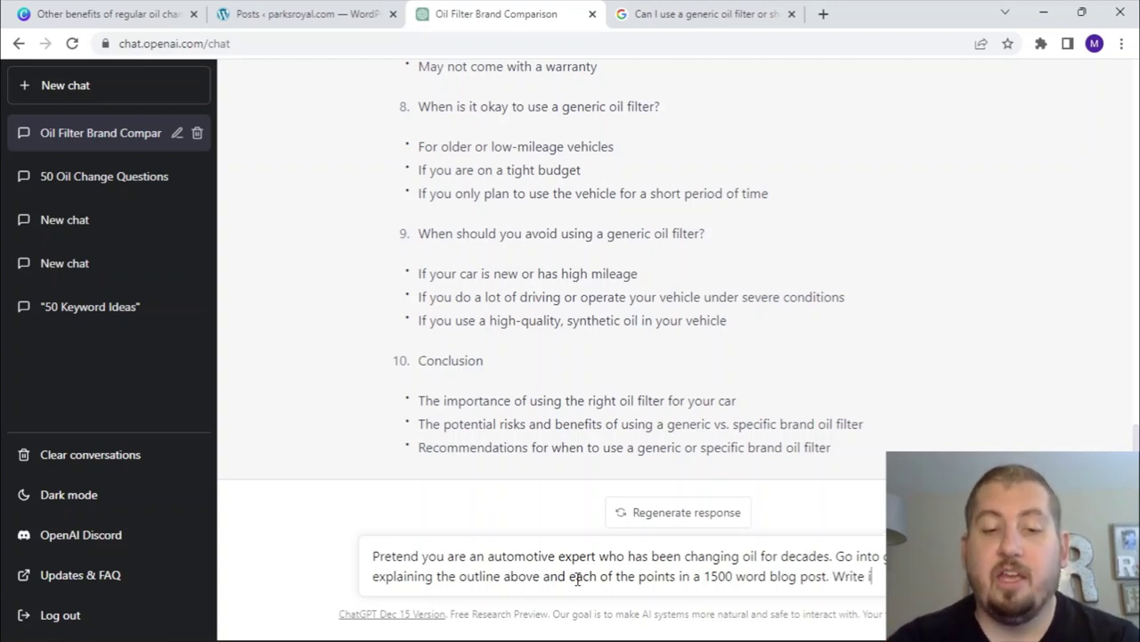
{"action": "type", "text": "n t"}
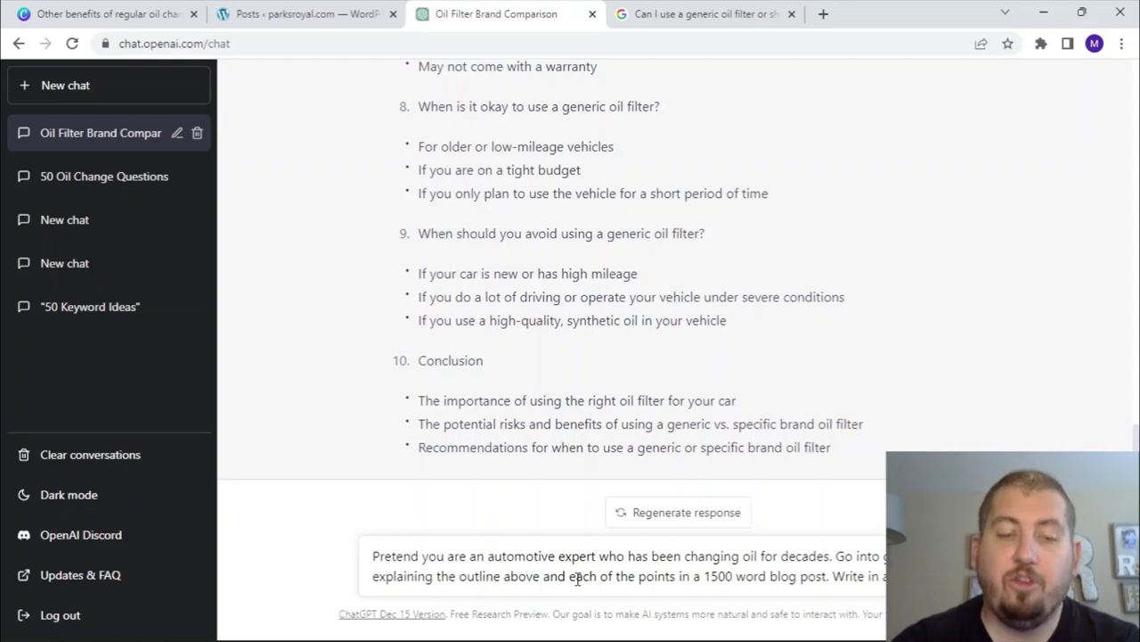
{"action": "type", "text": "and"}
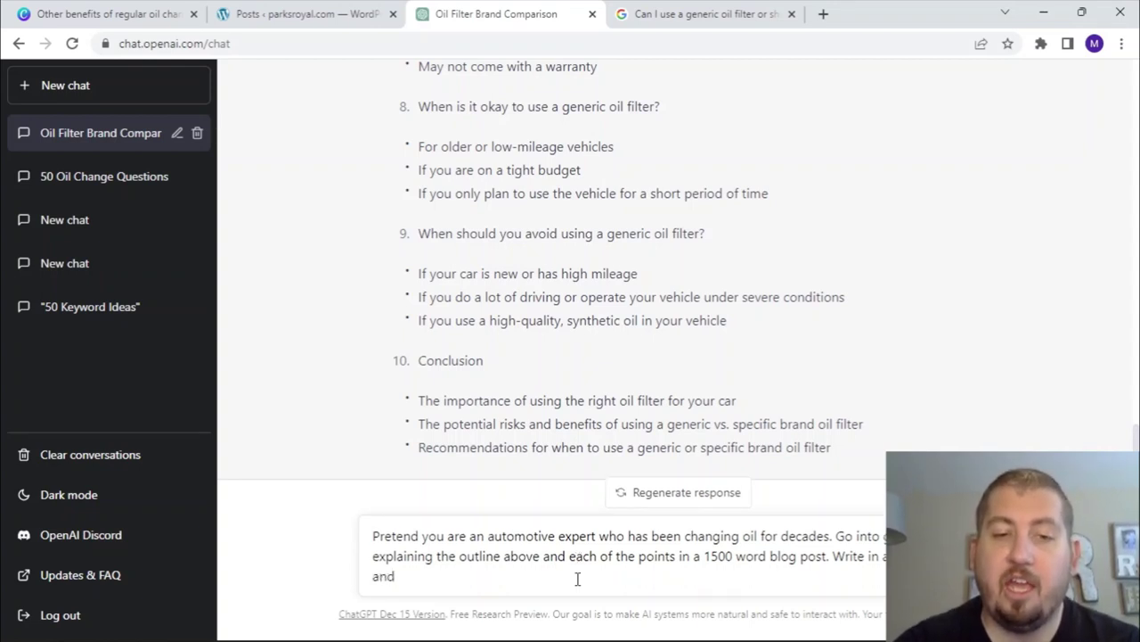
{"action": "type", "text": " not as "}
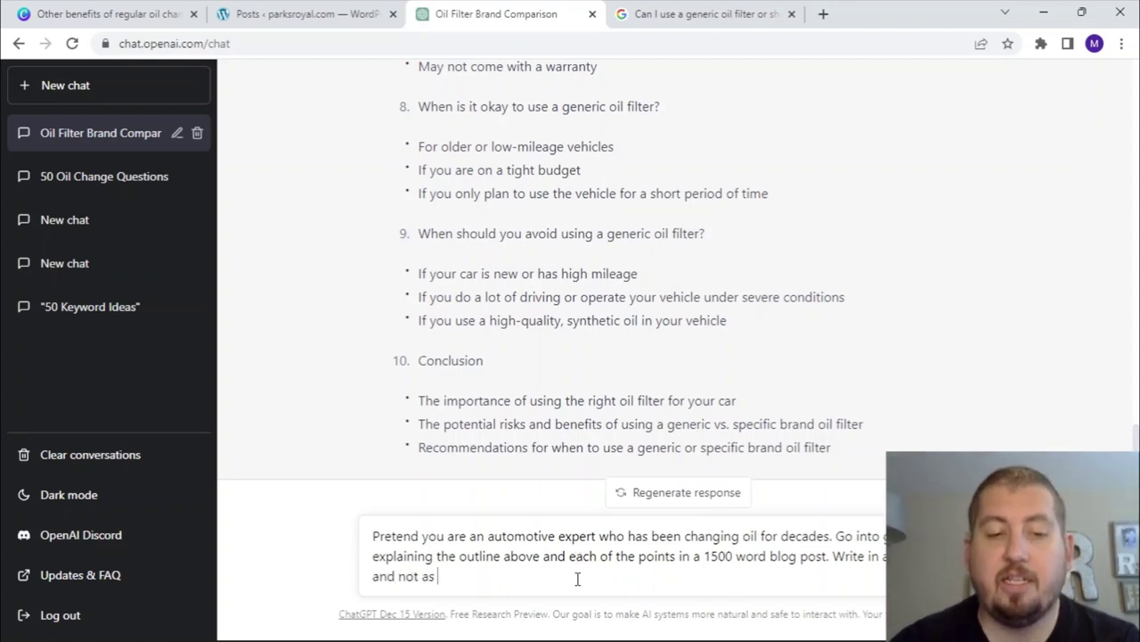
{"action": "type", "text": "an AI. "}
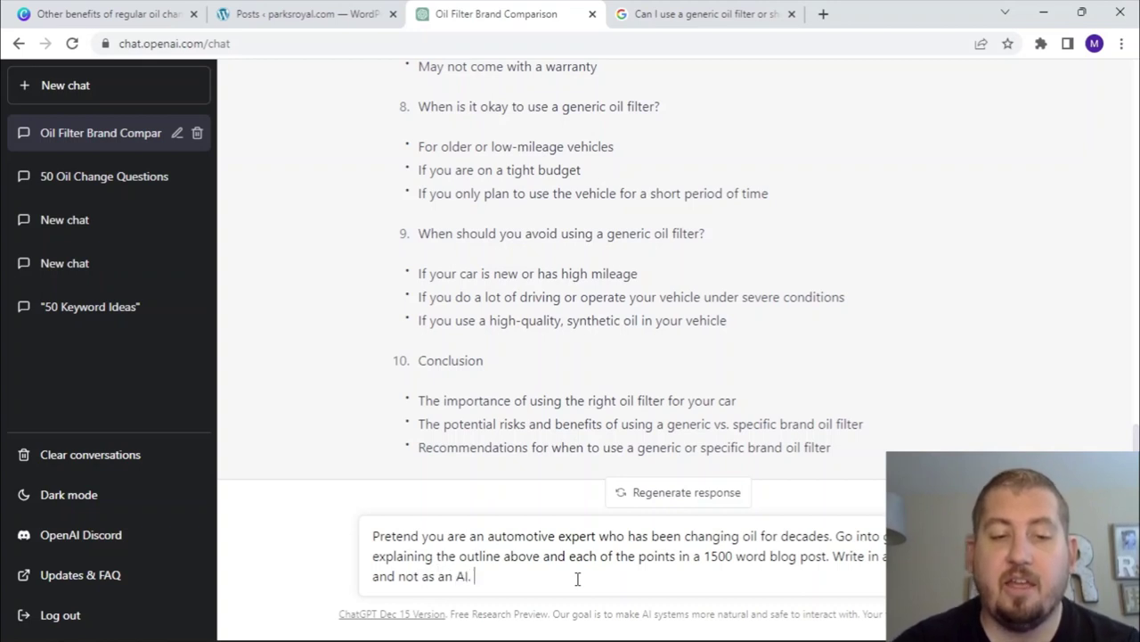
Step: Finish the prompt by asking for "clear directions and instructions" written in a manner a beginner can understand, and submit it
{"action": "type", "text": "Give clear"}
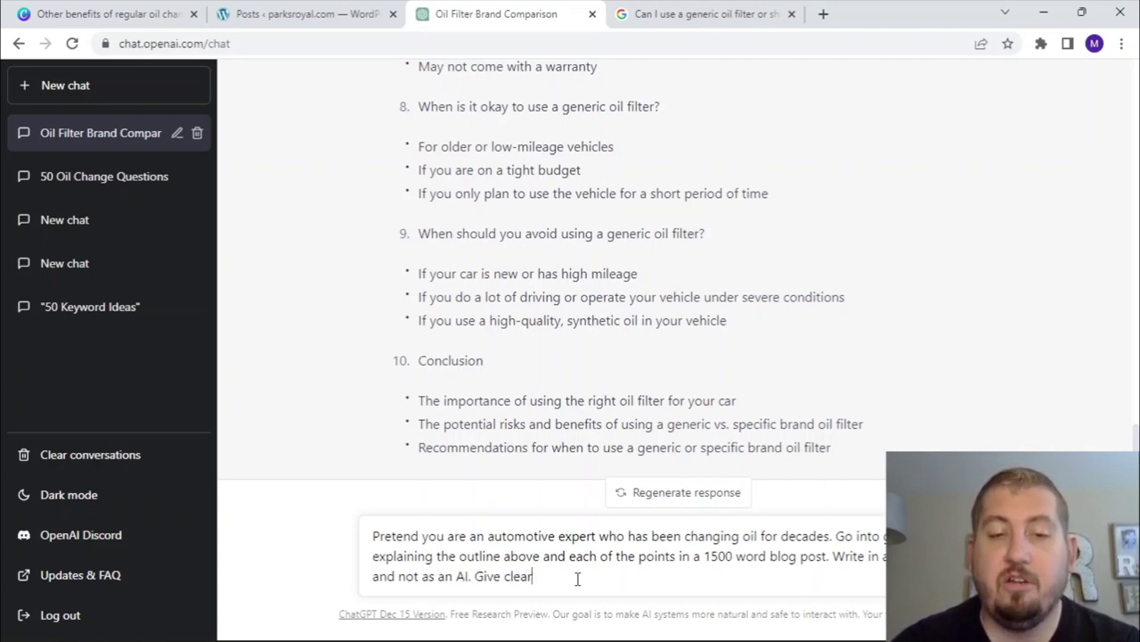
{"action": "type", "text": " directions"}
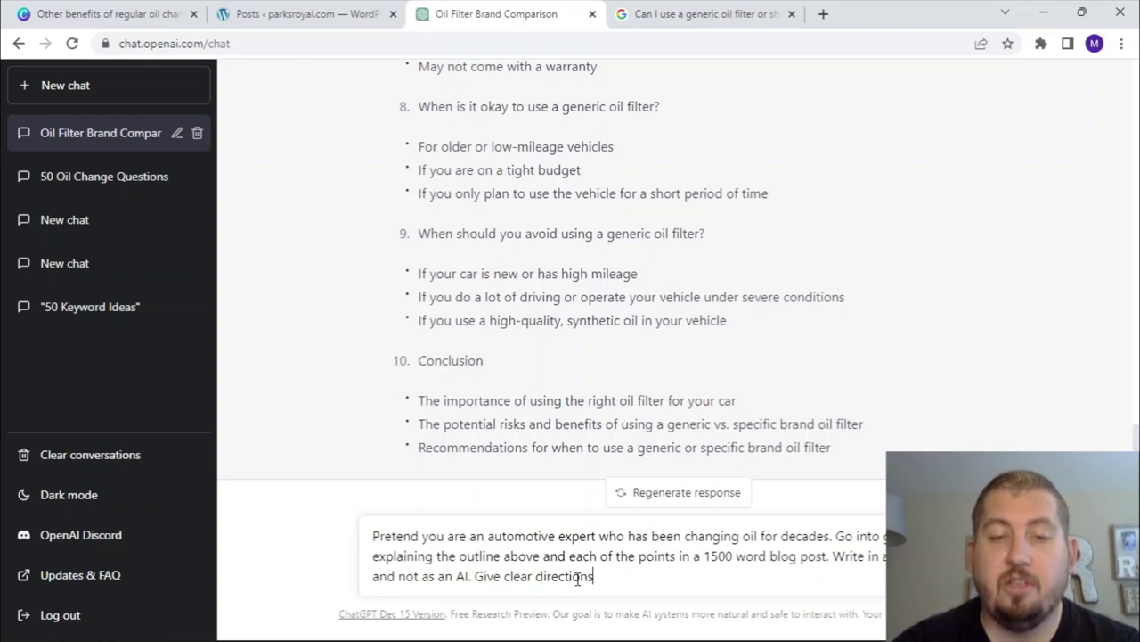
{"action": "type", "text": " and instruct"}
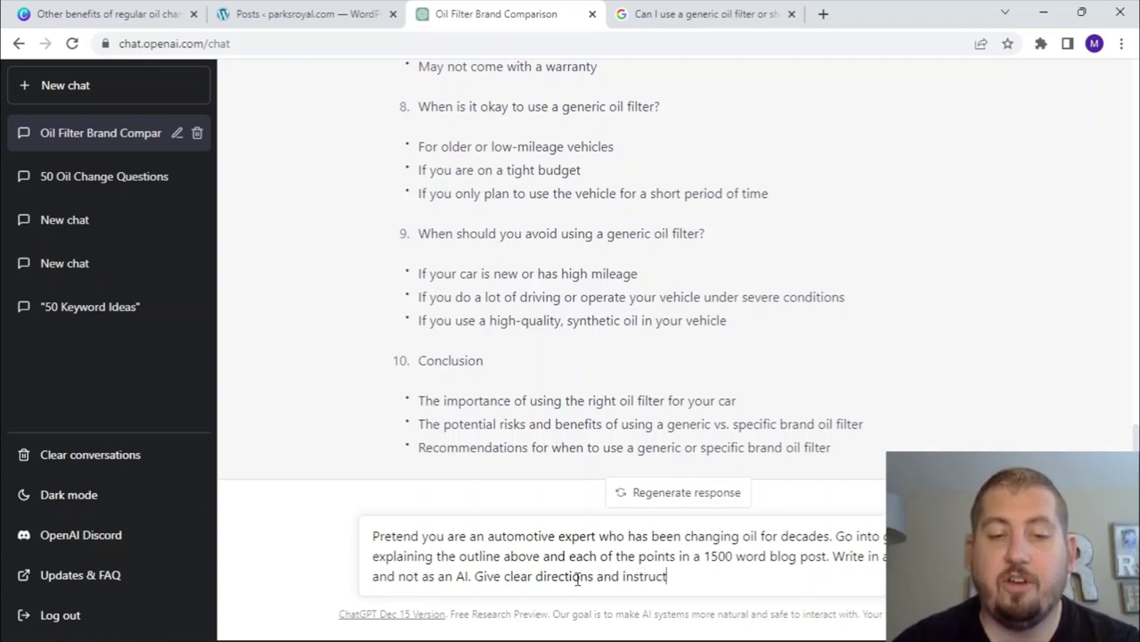
{"action": "type", "text": "ions and wri"}
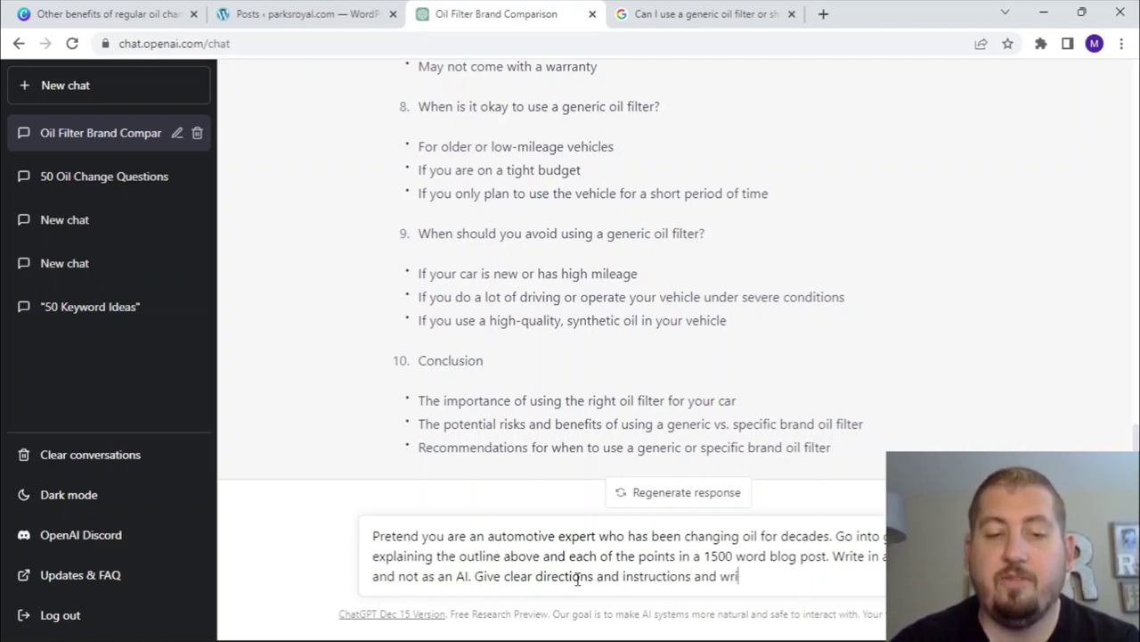
{"action": "type", "text": "te in a manner"}
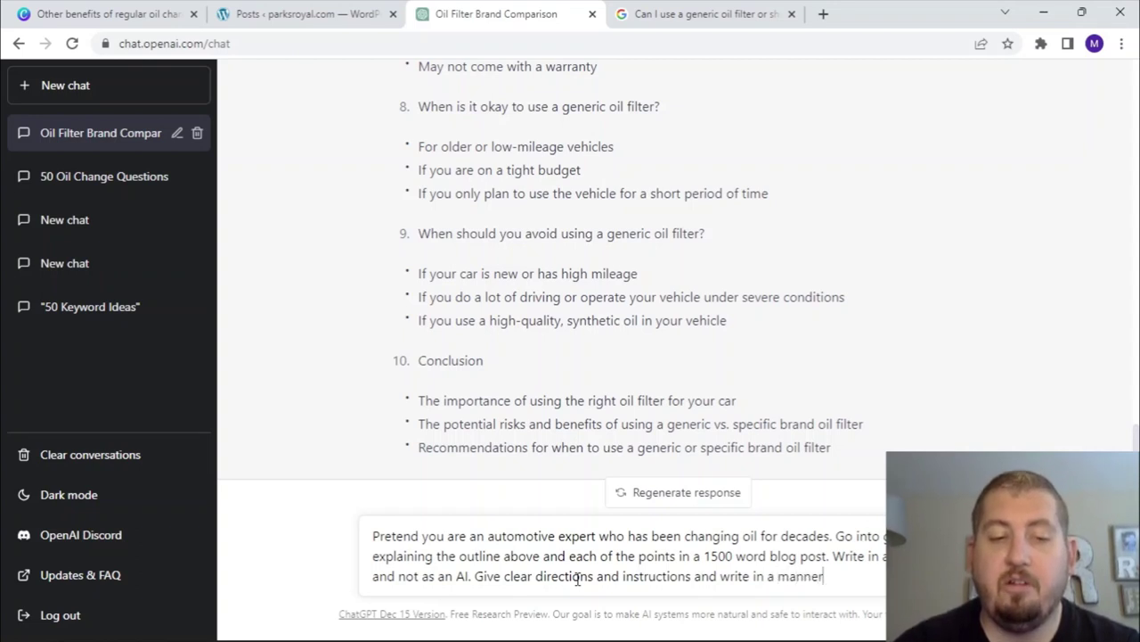
{"action": "type", "text": " that a beg "}
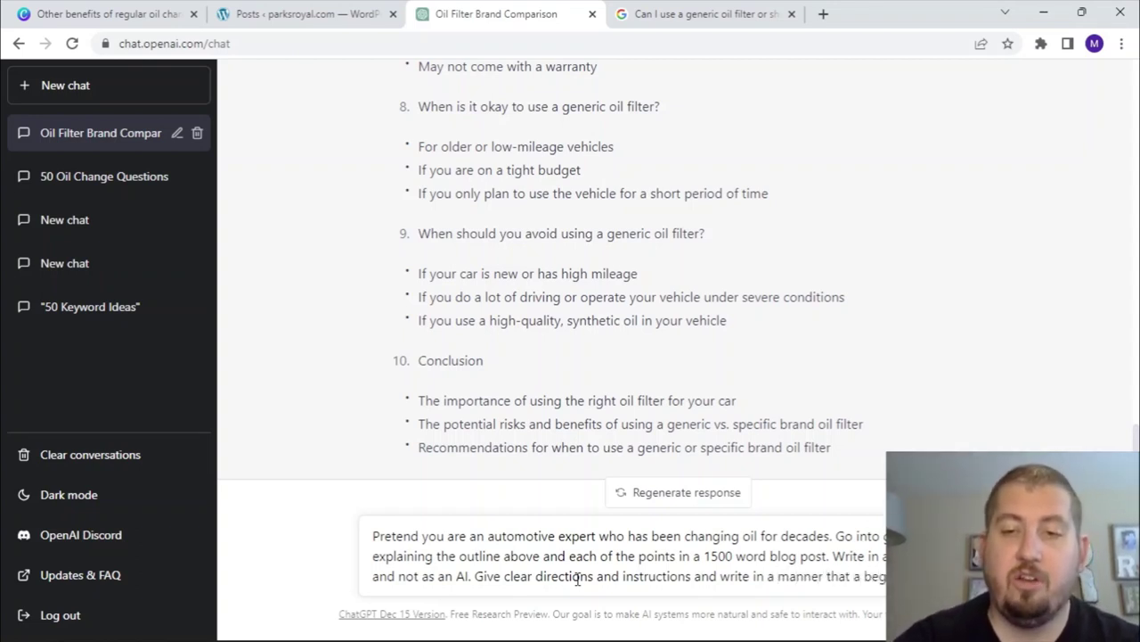
{"action": "type", "text": "understand."}
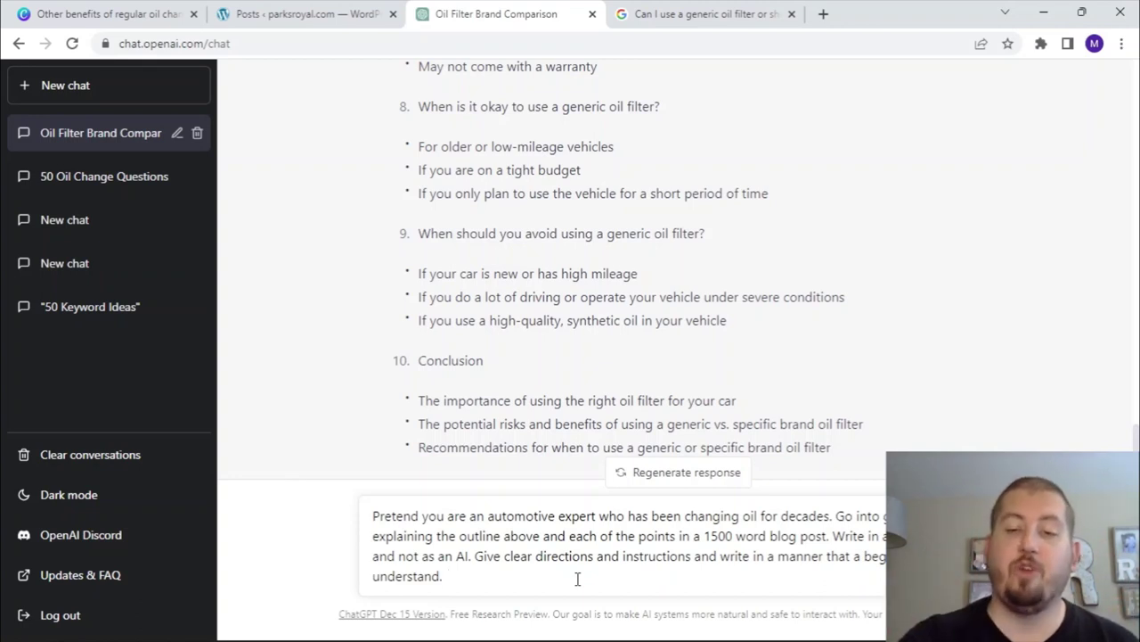
{"action": "key", "text": "Return"}
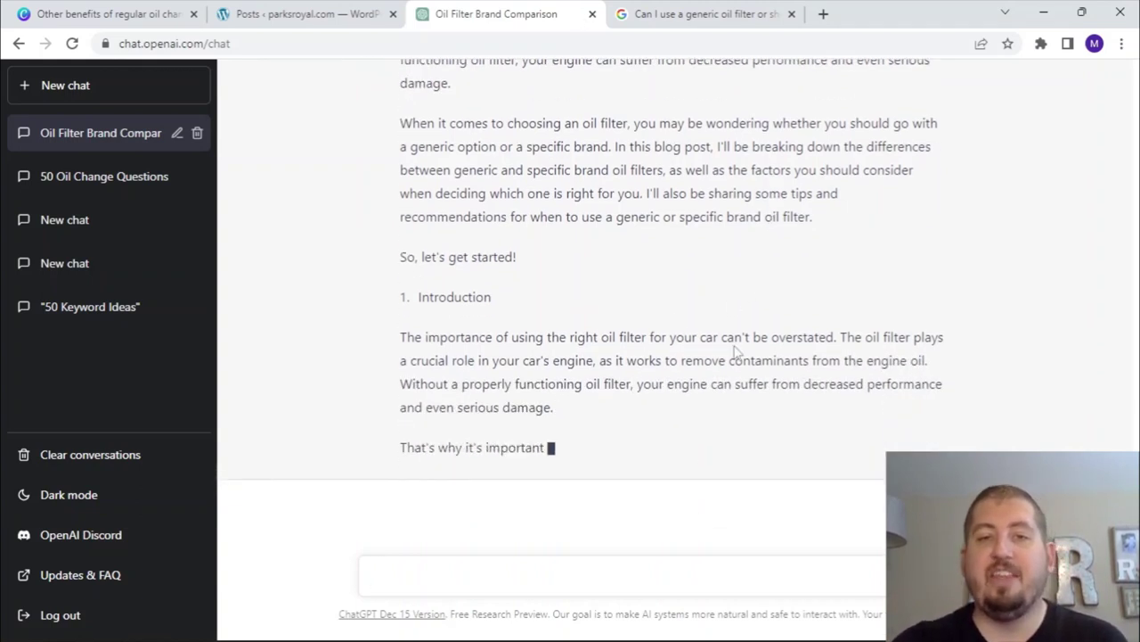
Step: Enter the follow-up prompt "Continue writing where you stopped" while the blog post is being generated
{"action": "scroll", "coordinate": [741, 305], "scroll_direction": "up", "scroll_amount": 1}
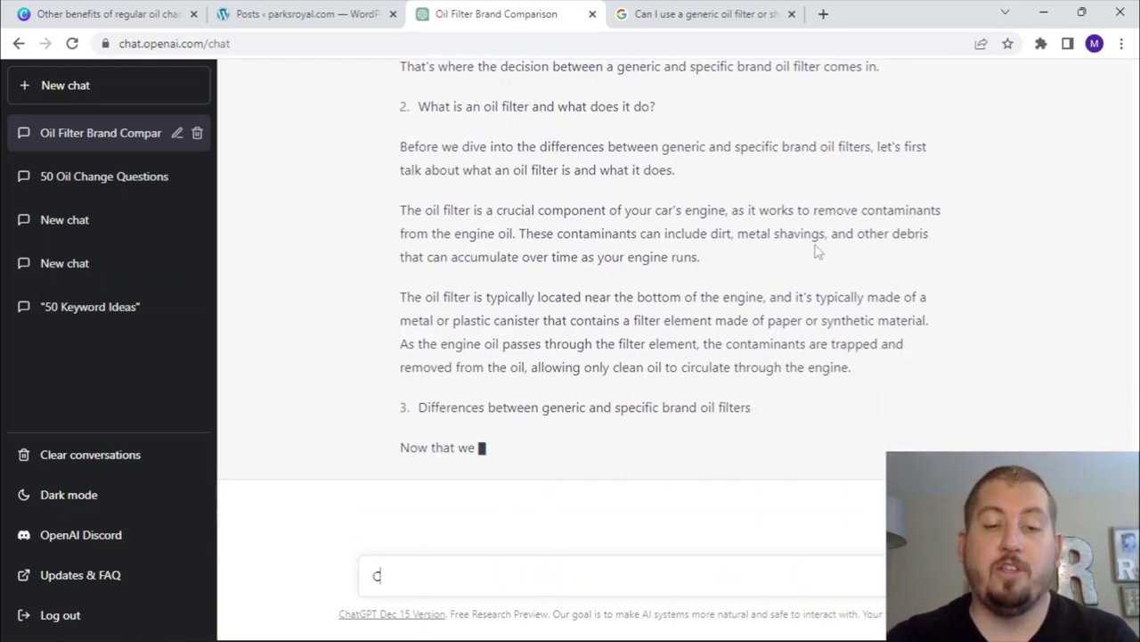
{"action": "type", "text": "o"}
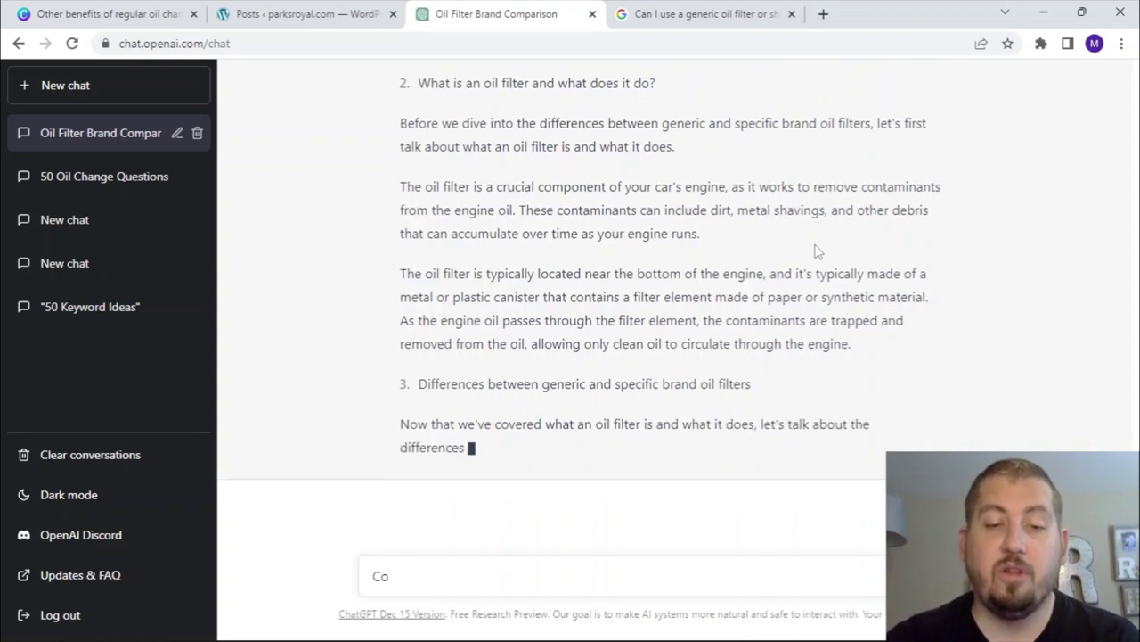
{"action": "type", "text": "ntinue wri"}
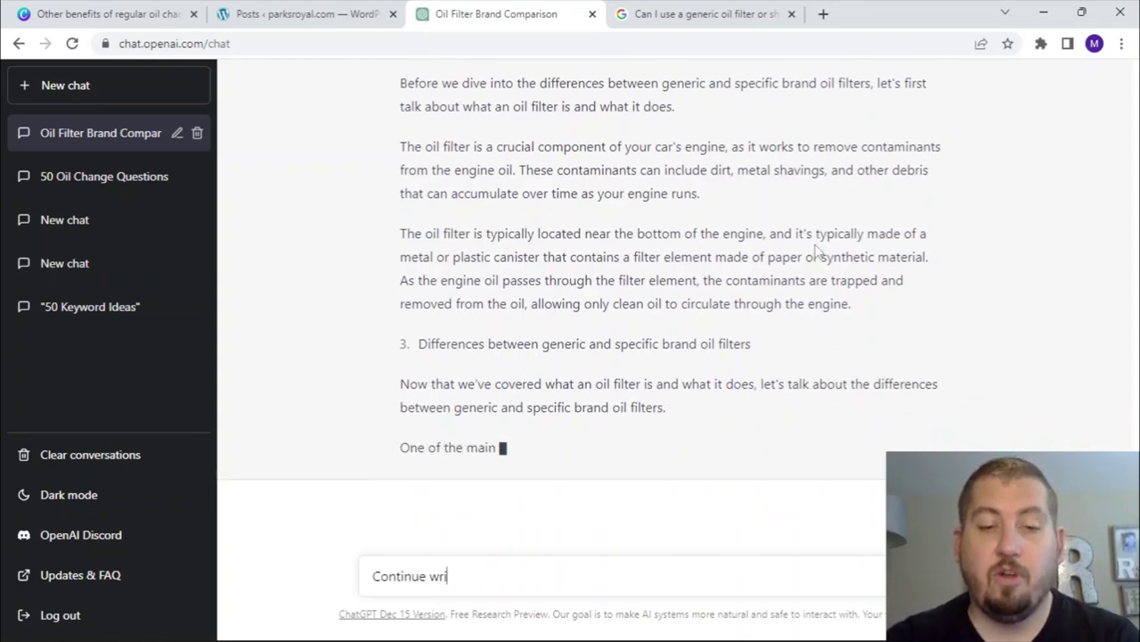
{"action": "type", "text": "ting where"}
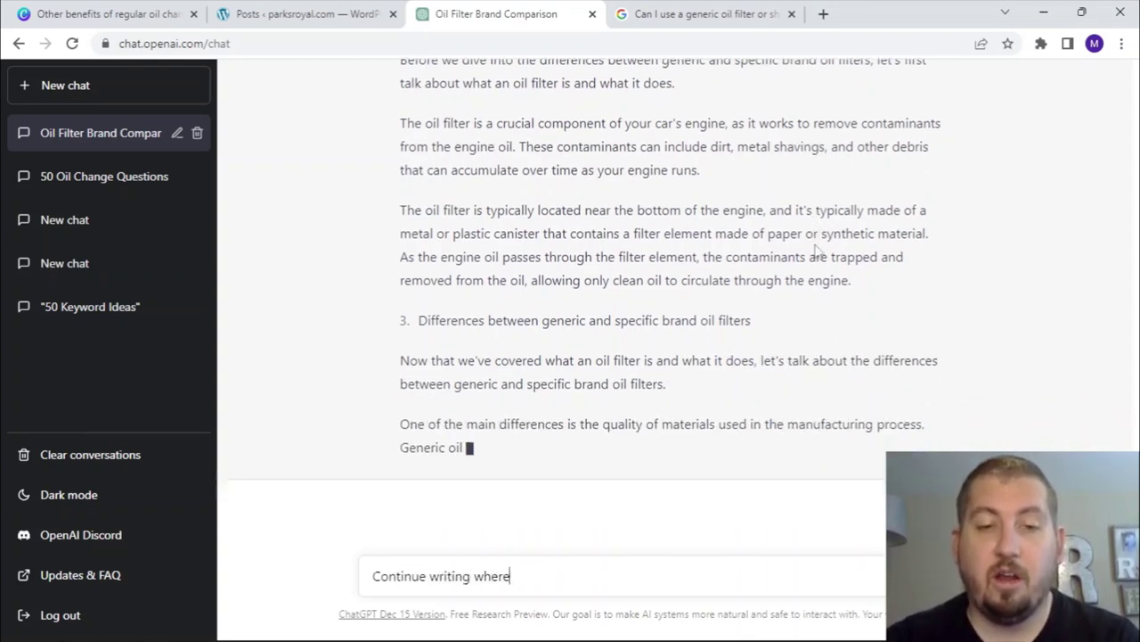
{"action": "type", "text": " you stopped"}
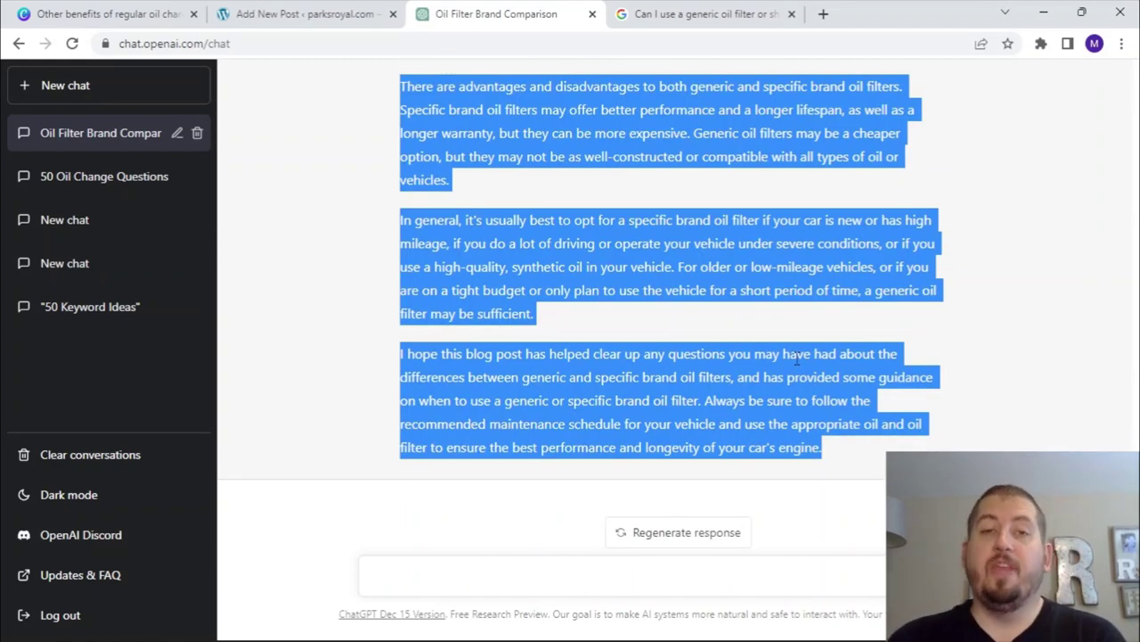
Step: Review the generated oil filter article from its closing paragraphs back up to the introduction, including the points where writing was continued
{"action": "left_click", "coordinate": [1024, 356]}
{"action": "scroll", "coordinate": [1024, 356], "scroll_direction": "up", "scroll_amount": 3}
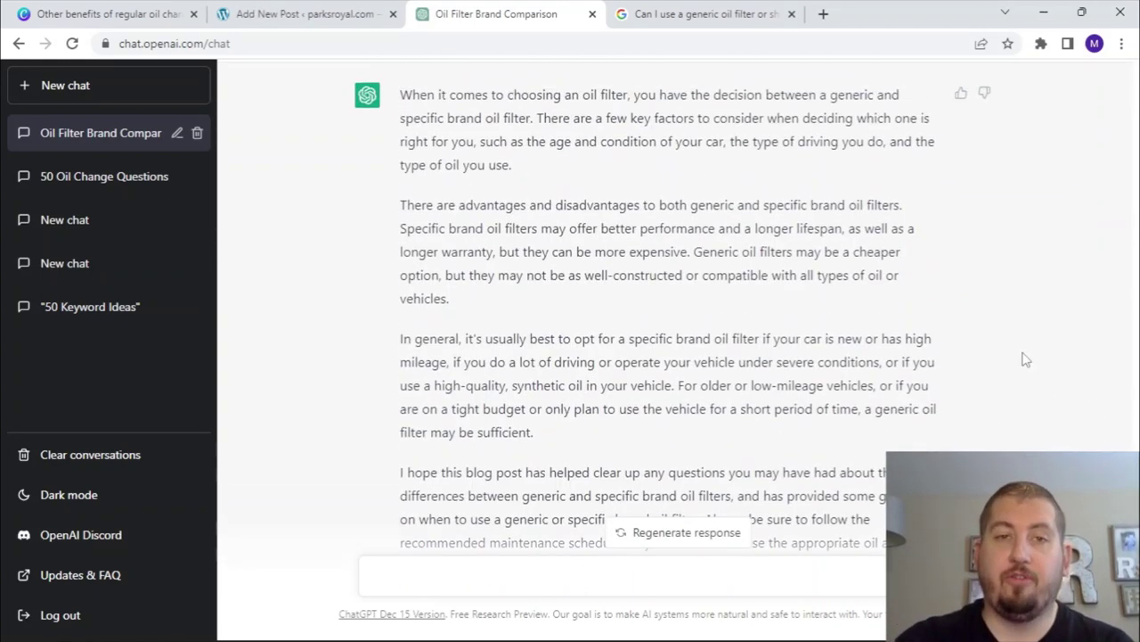
{"action": "scroll", "coordinate": [1023, 357], "scroll_direction": "up", "scroll_amount": 1}
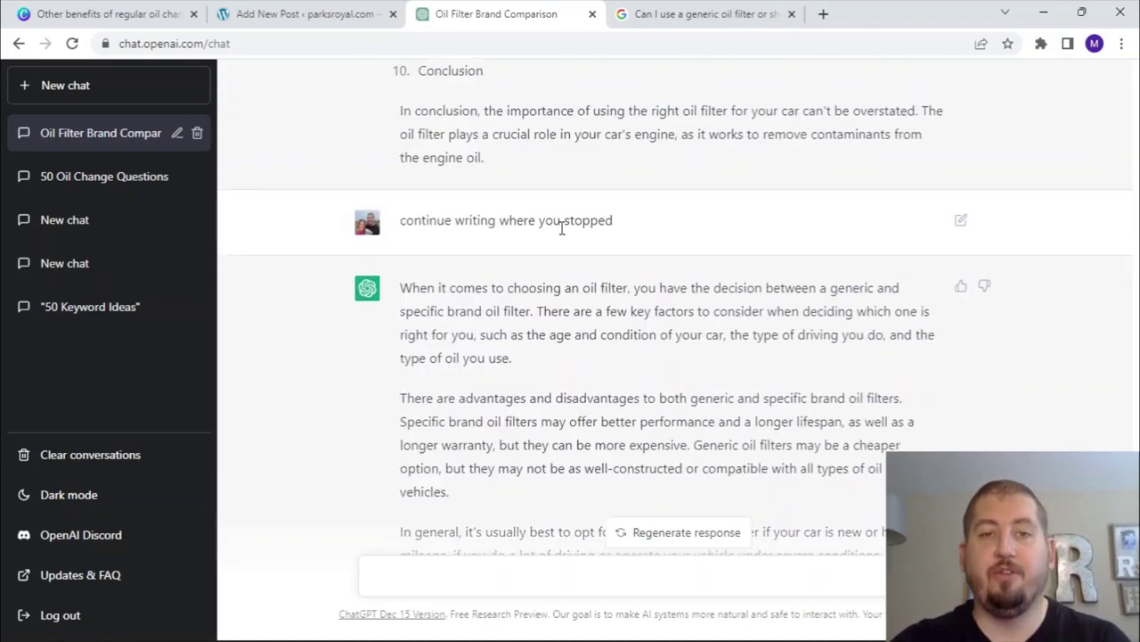
{"action": "scroll", "coordinate": [701, 245], "scroll_direction": "up", "scroll_amount": 15}
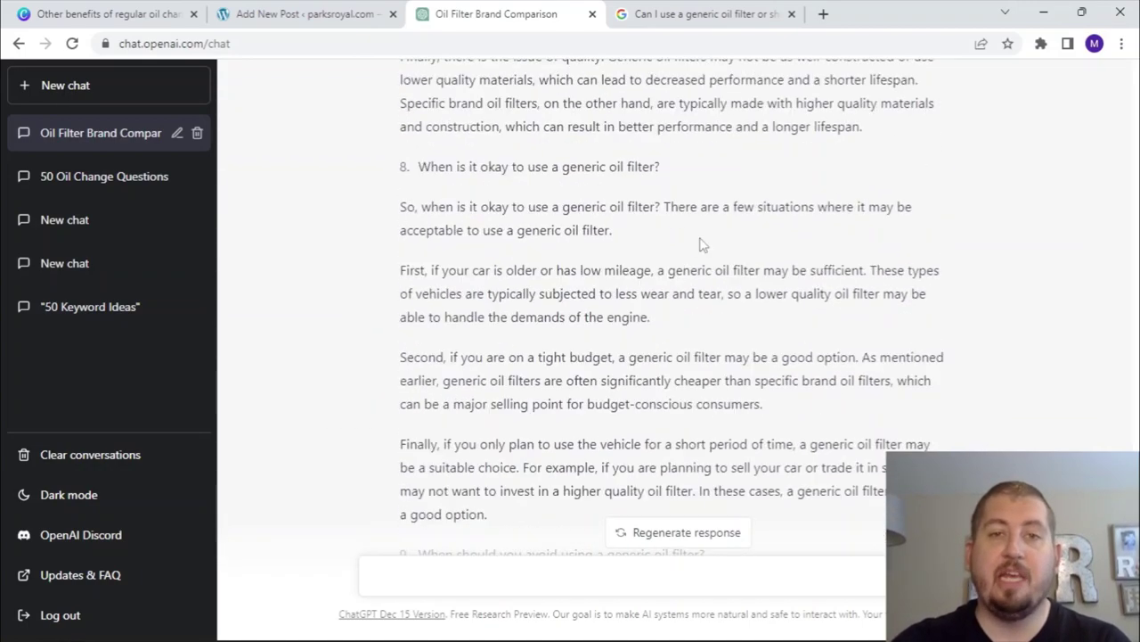
{"action": "scroll", "coordinate": [701, 239], "scroll_direction": "up", "scroll_amount": 7}
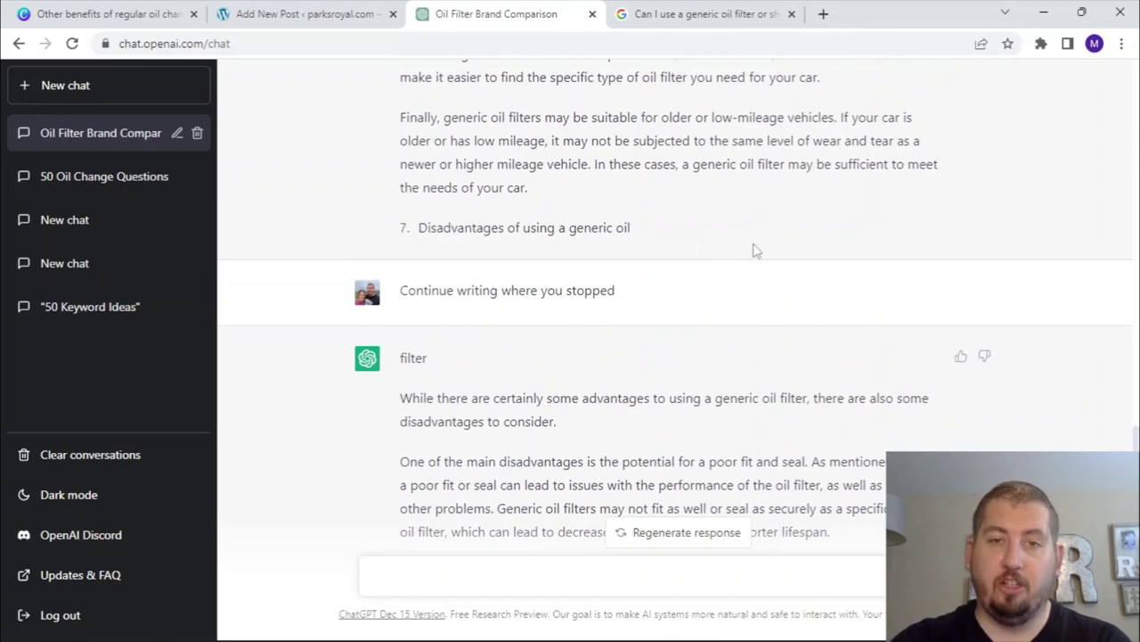
{"action": "scroll", "coordinate": [755, 250], "scroll_direction": "up", "scroll_amount": 10}
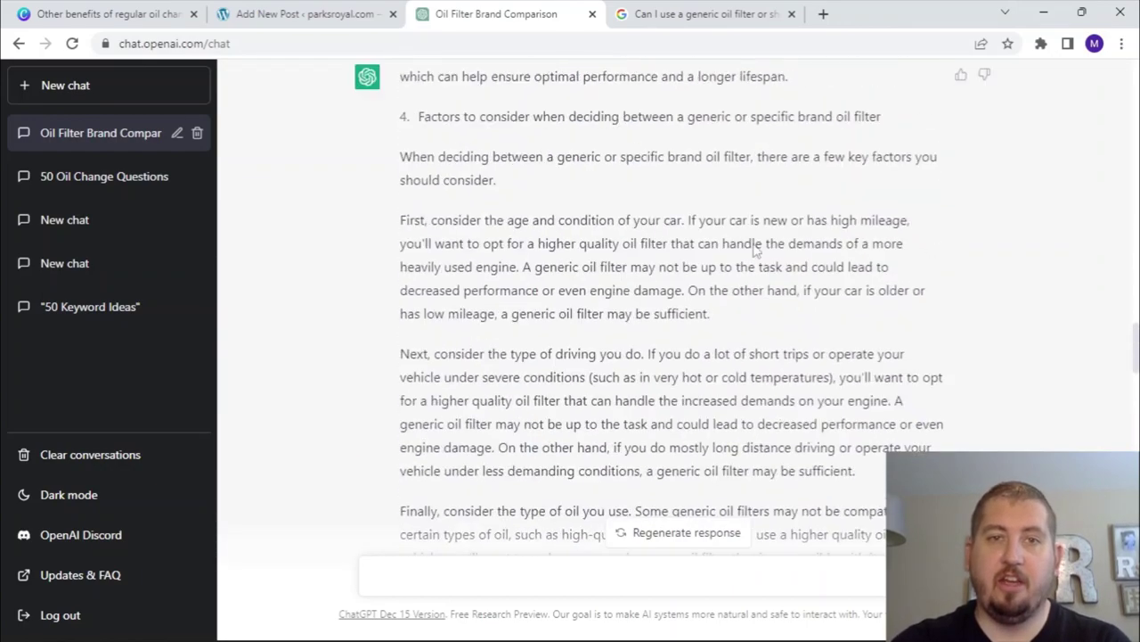
{"action": "scroll", "coordinate": [755, 245], "scroll_direction": "up", "scroll_amount": 15}
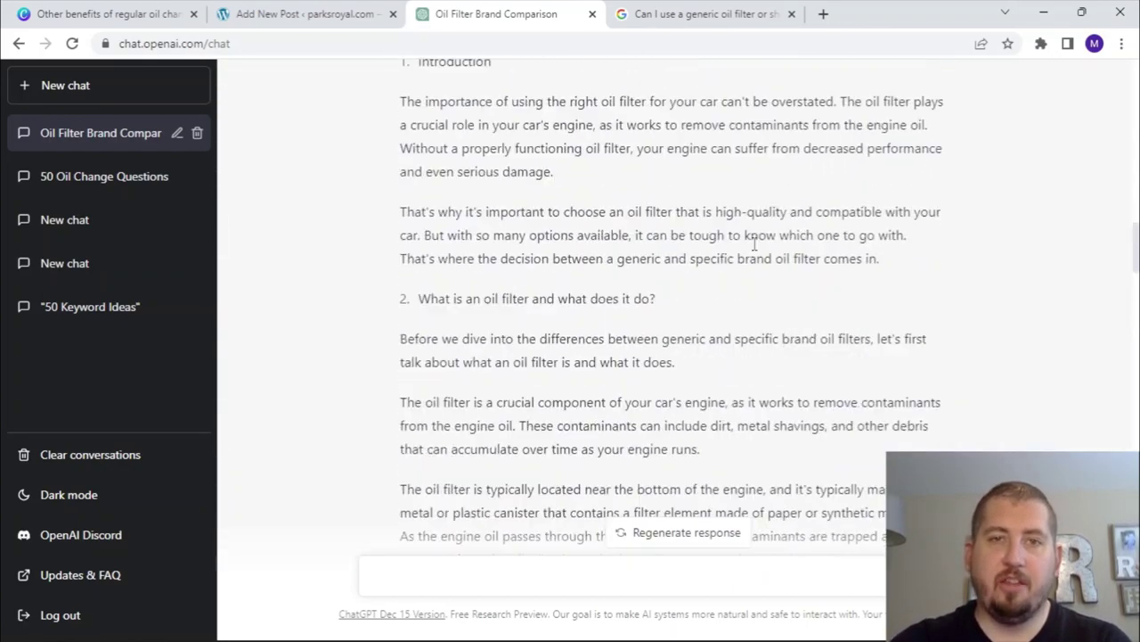
{"action": "scroll", "coordinate": [755, 245], "scroll_direction": "up", "scroll_amount": 2}
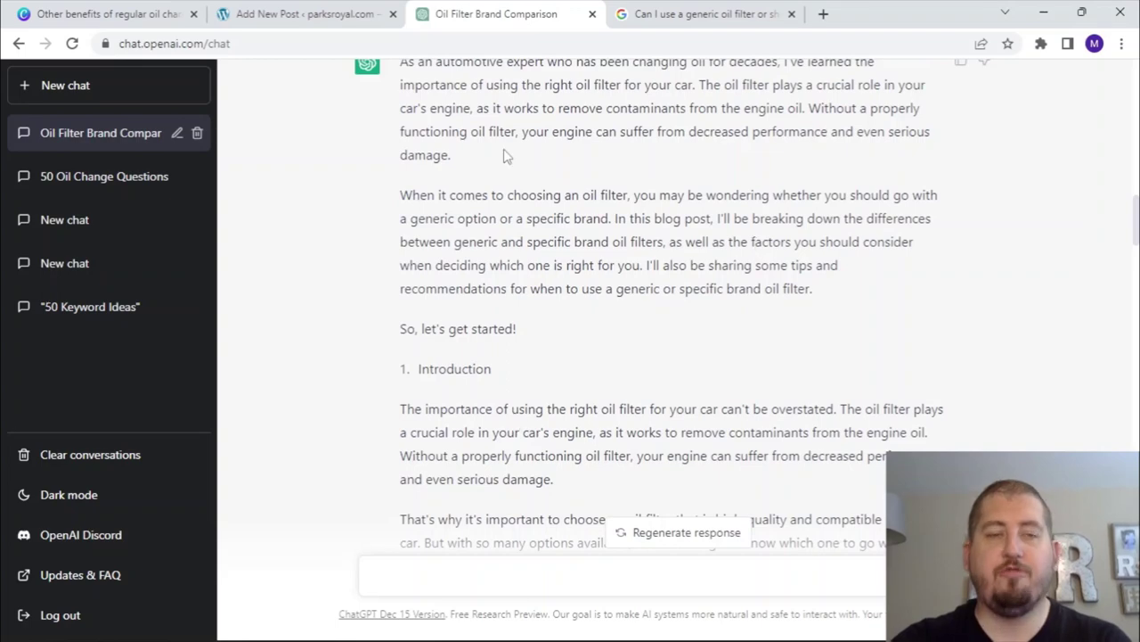
Step: Switch to the WordPress post editor and check the word count of all the oil filter post's body blocks
{"action": "left_click", "coordinate": [307, 13]}
{"action": "scroll", "coordinate": [595, 166], "scroll_direction": "up", "scroll_amount": 3}
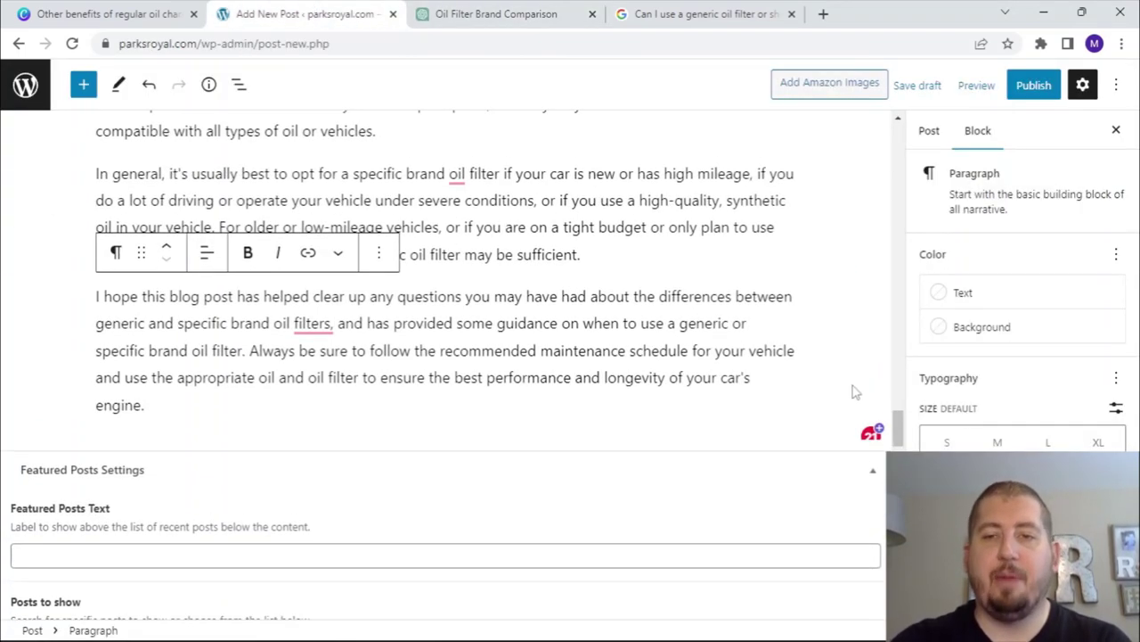
{"action": "left_click_drag", "start_coordinate": [896, 428], "coordinate": [853, 112]}
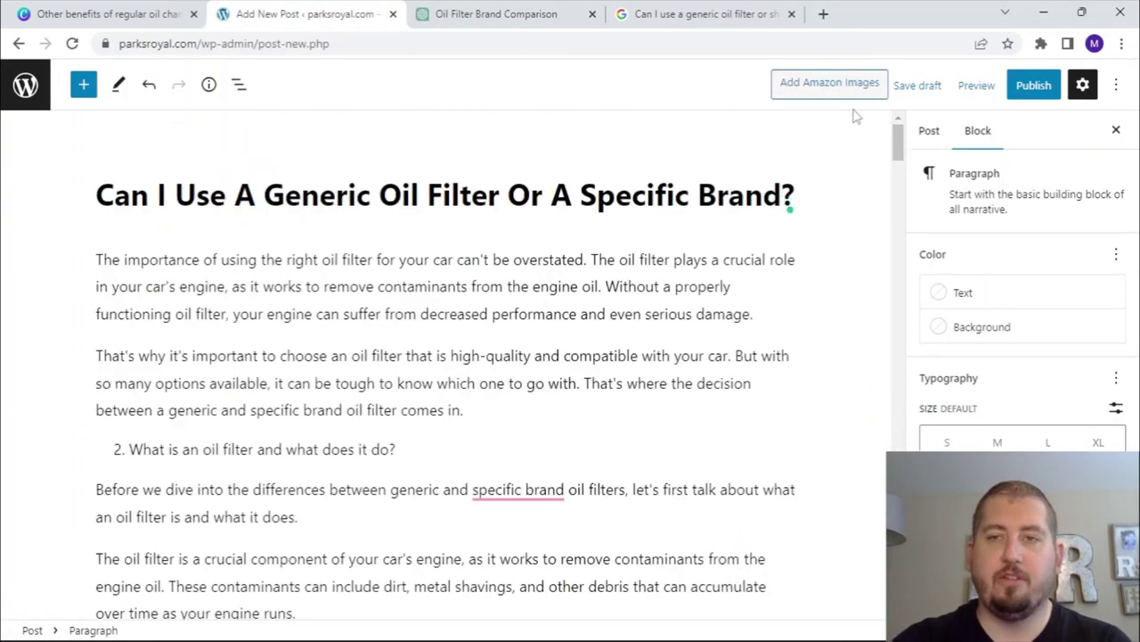
{"action": "left_click", "coordinate": [930, 131]}
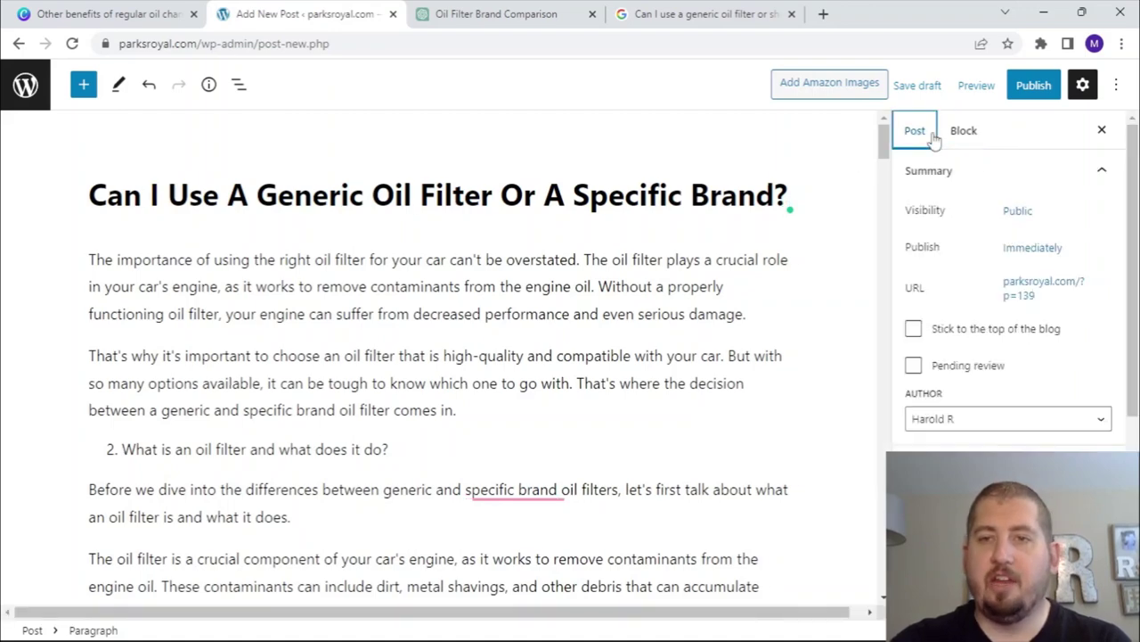
{"action": "left_click", "coordinate": [570, 276]}
{"action": "key", "text": "ctrl+a"}
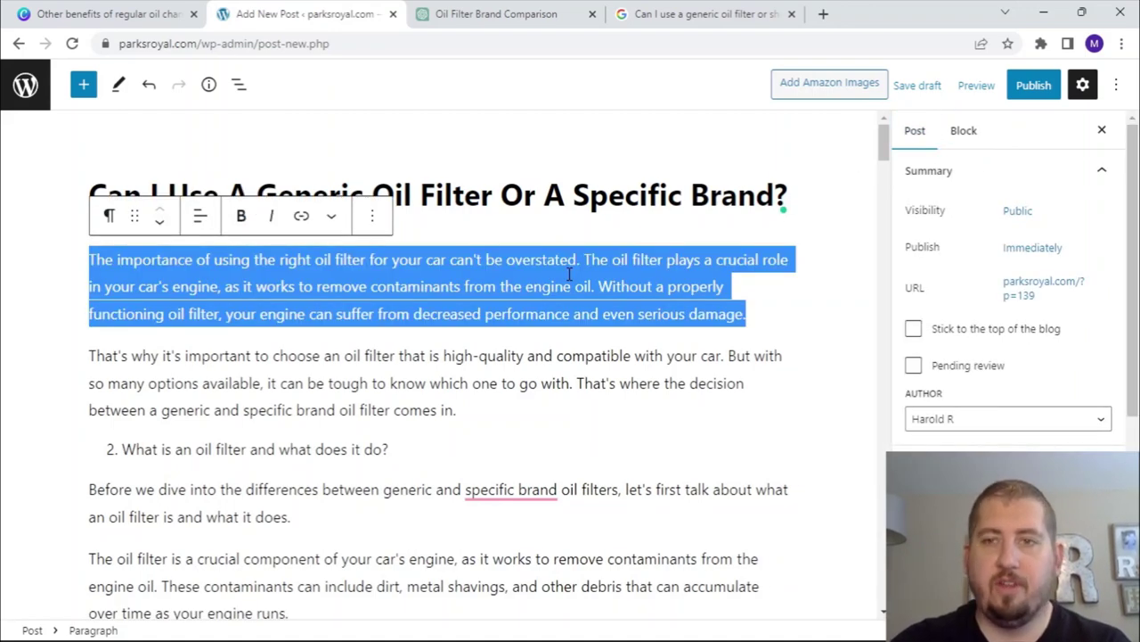
{"action": "key", "text": "ctrl+a"}
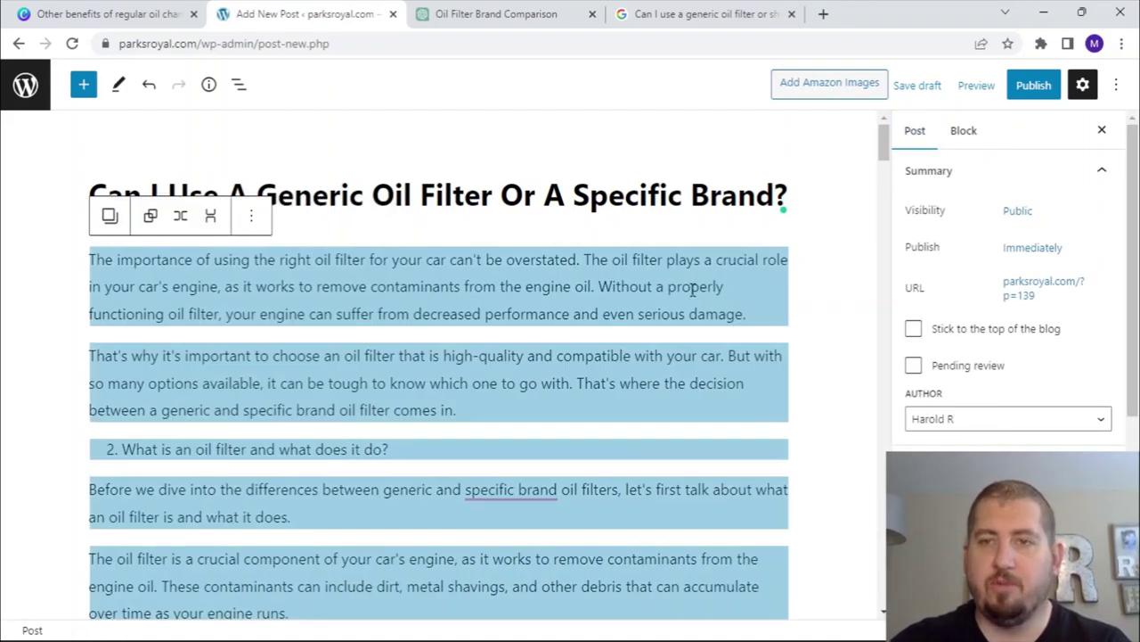
{"action": "left_click", "coordinate": [970, 140]}
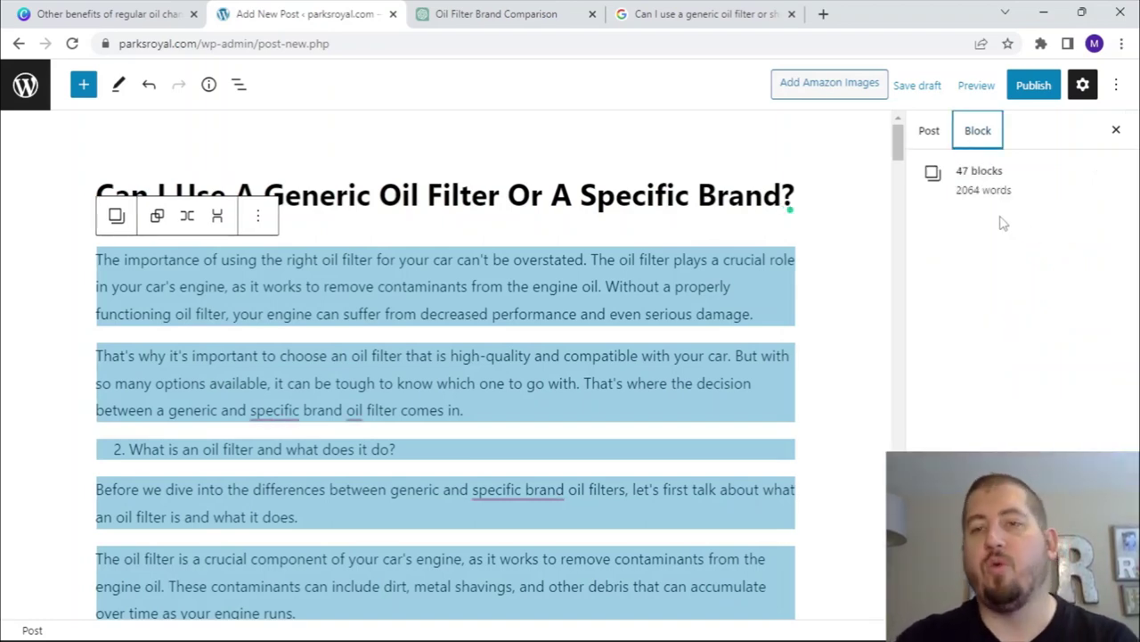
{"action": "left_click", "coordinate": [705, 302]}
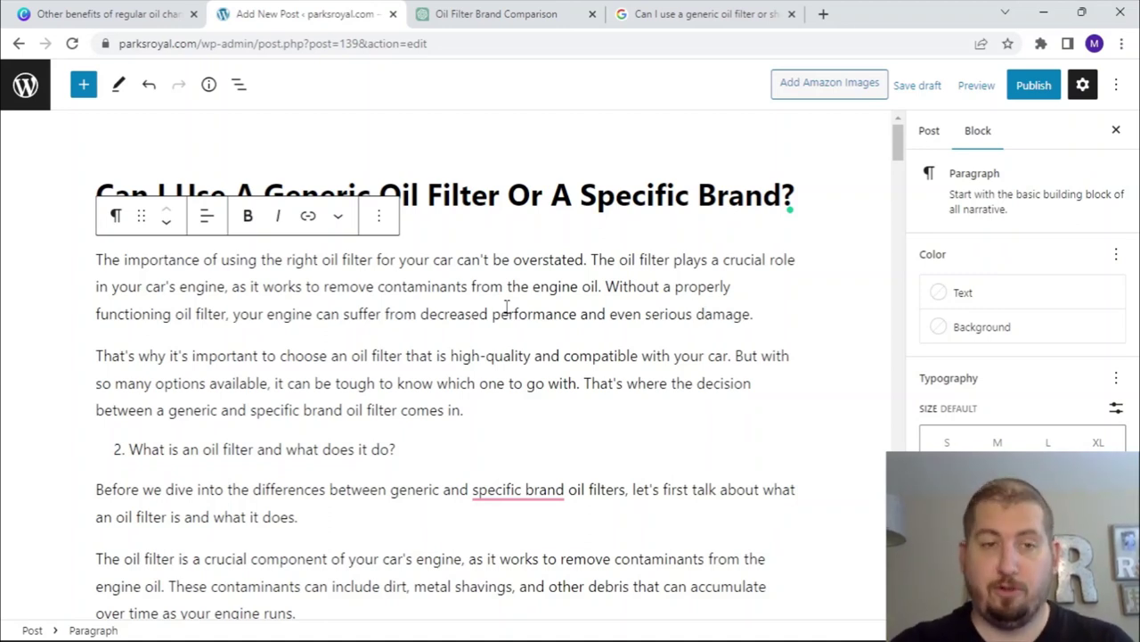
Step: Remove the numbering from "What is an oil filter and what does it do?" and convert it into an H2 heading
{"action": "scroll", "coordinate": [499, 294], "scroll_direction": "down", "scroll_amount": 3}
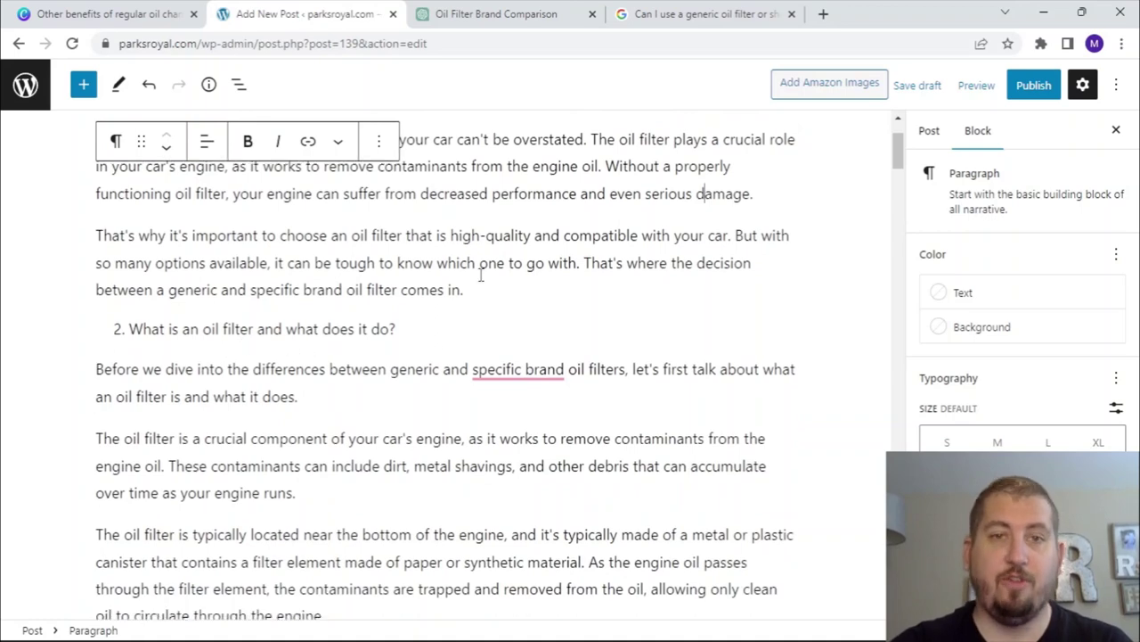
{"action": "scroll", "coordinate": [481, 275], "scroll_direction": "up", "scroll_amount": 2}
{"action": "scroll", "coordinate": [416, 294], "scroll_direction": "down", "scroll_amount": 1}
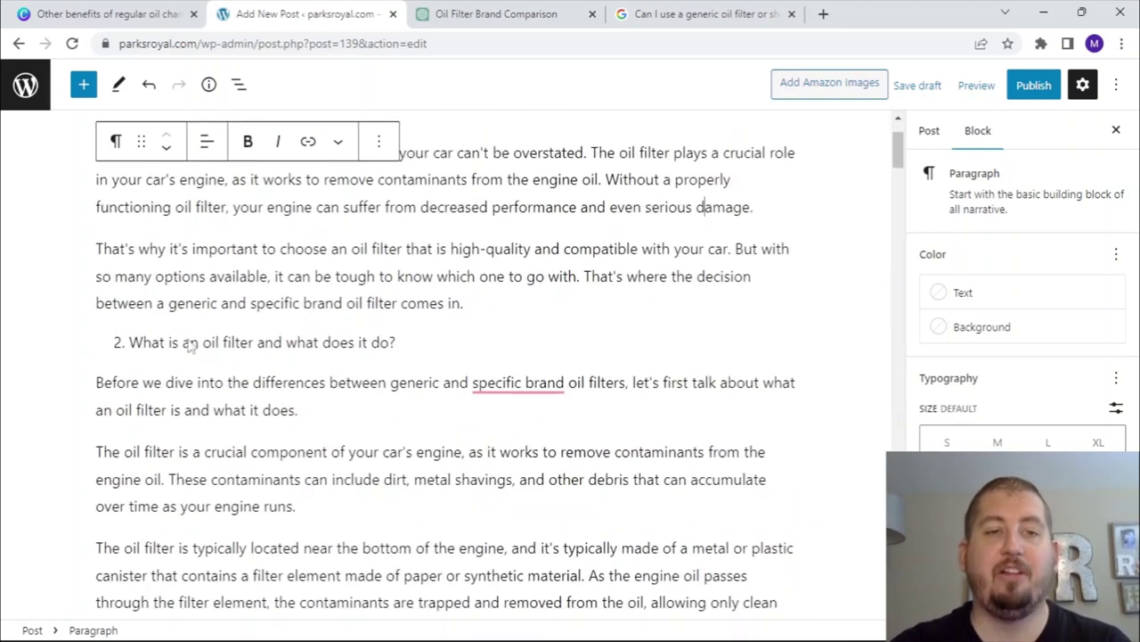
{"action": "left_click", "coordinate": [130, 352]}
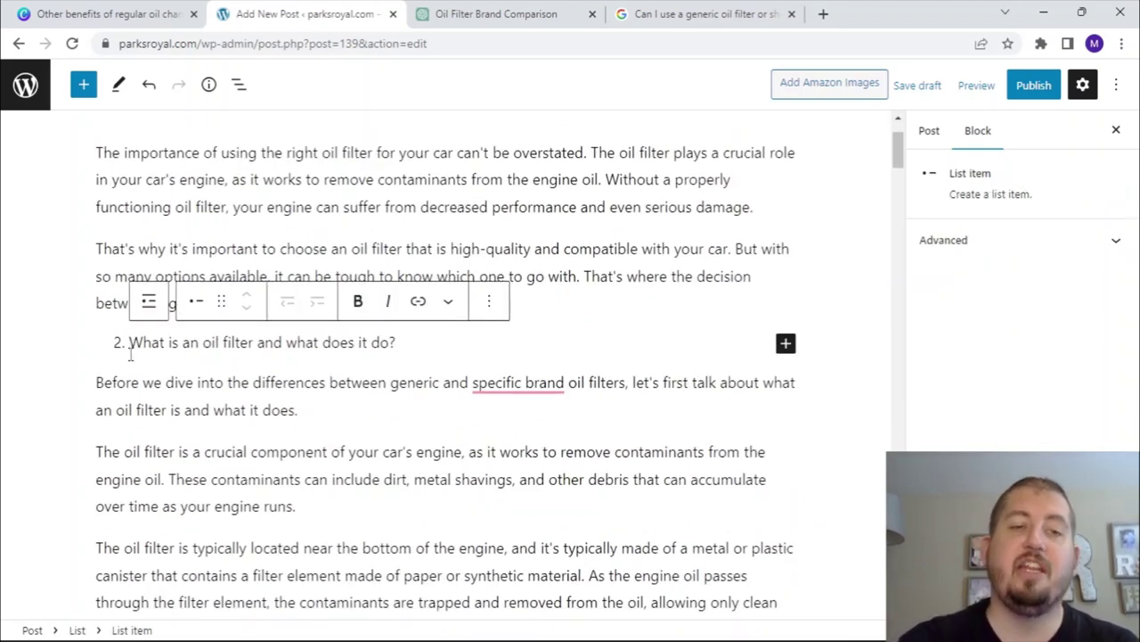
{"action": "key", "text": "BackSpace"}
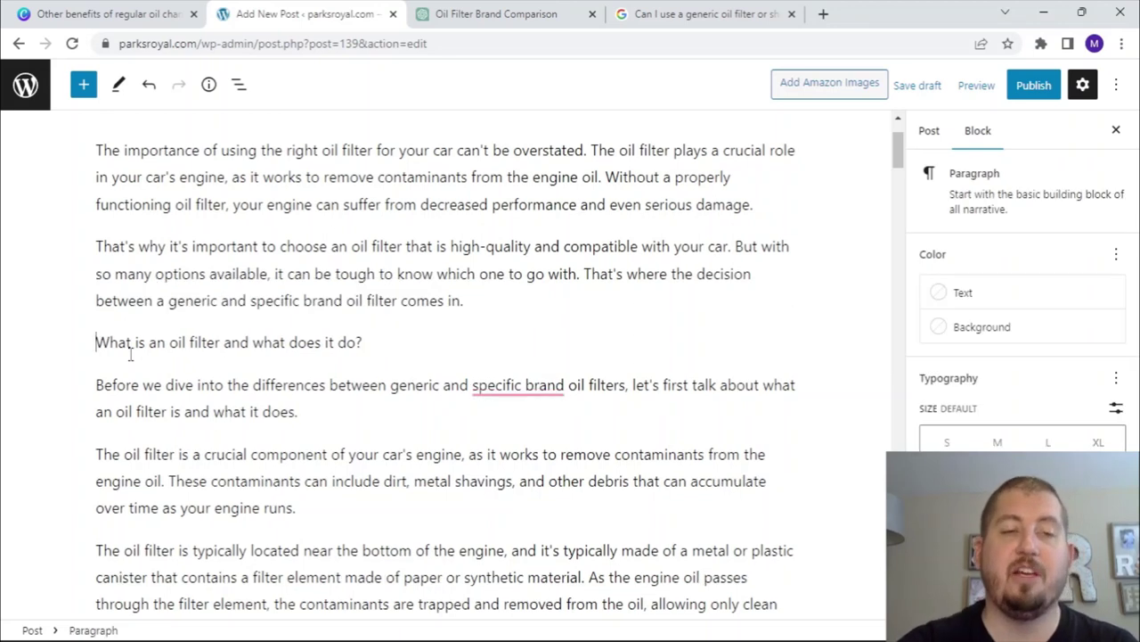
{"action": "left_click", "coordinate": [115, 299]}
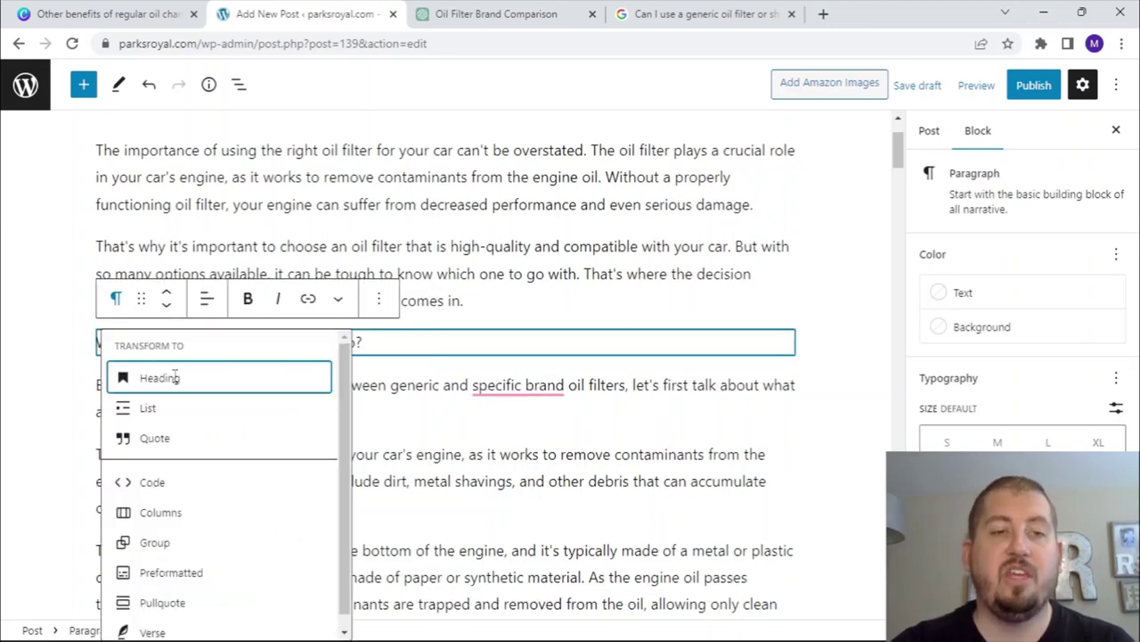
{"action": "key", "text": "Return"}
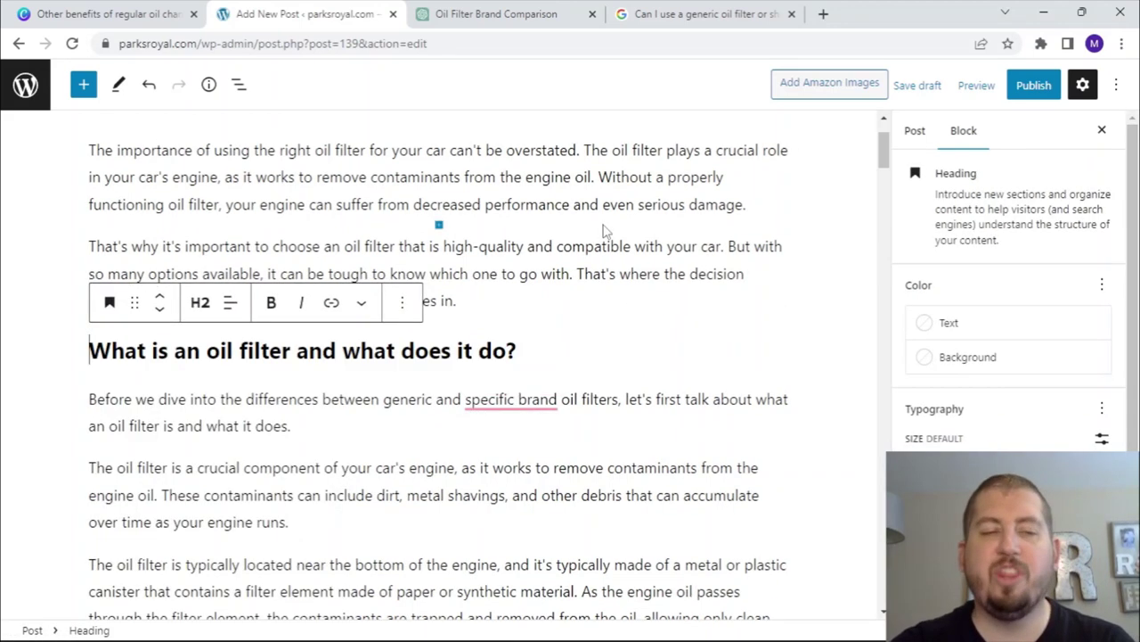
Step: Remove the numbering from "Differences between generic and specific brand oil filters" and convert it into an H2 heading
{"action": "scroll", "coordinate": [606, 224], "scroll_direction": "down", "scroll_amount": 3}
{"action": "scroll", "coordinate": [129, 402], "scroll_direction": "down", "scroll_amount": 1}
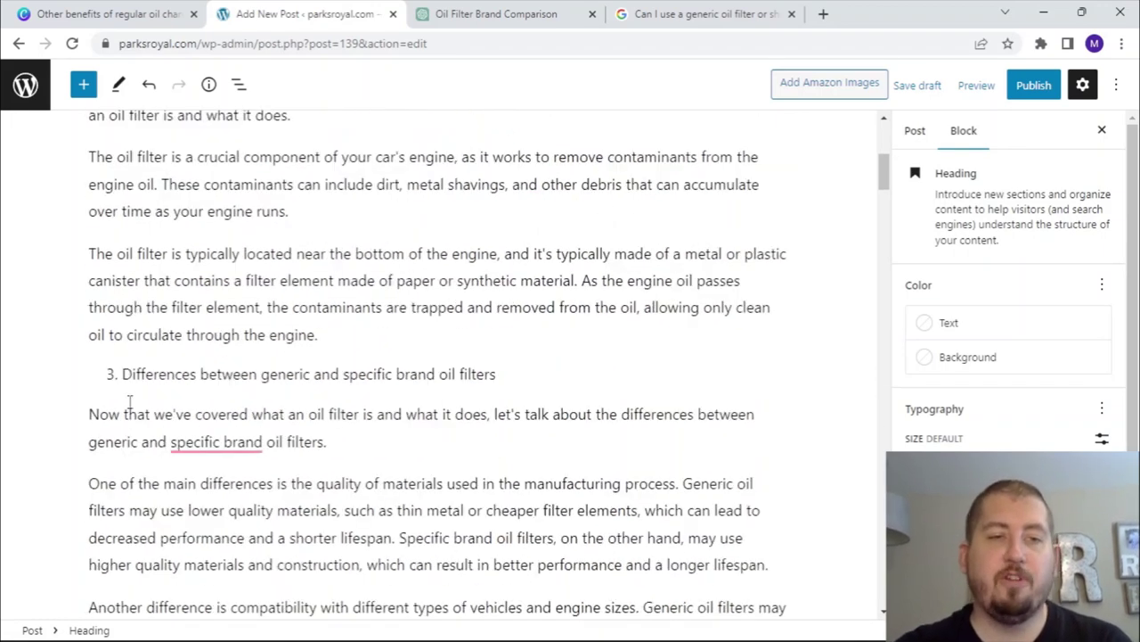
{"action": "left_click", "coordinate": [127, 392]}
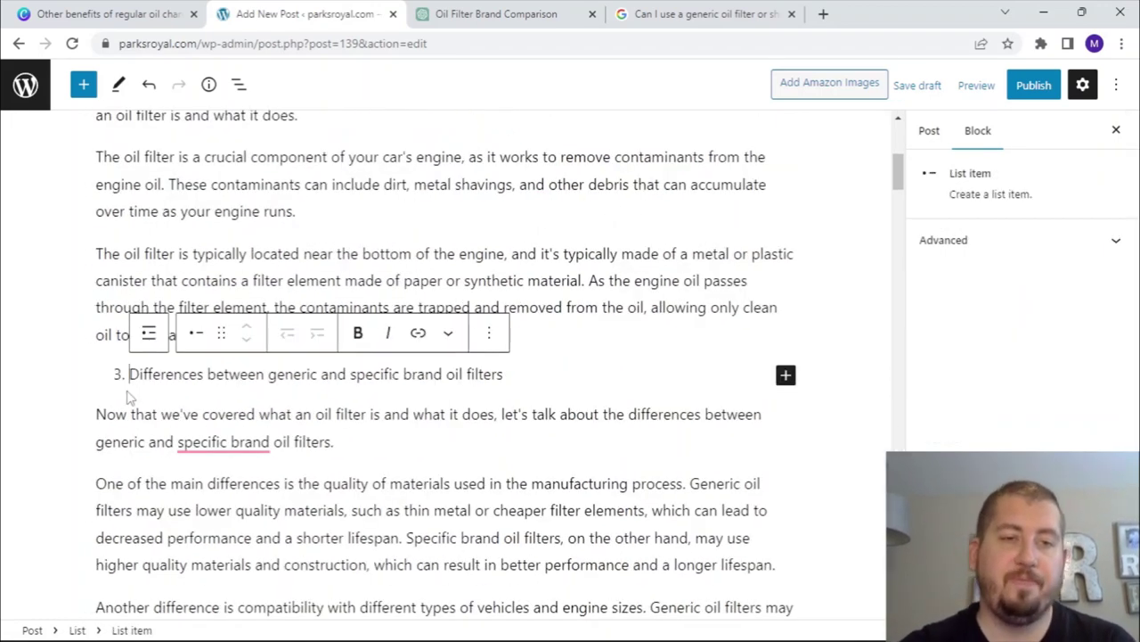
{"action": "key", "text": "BackSpace"}
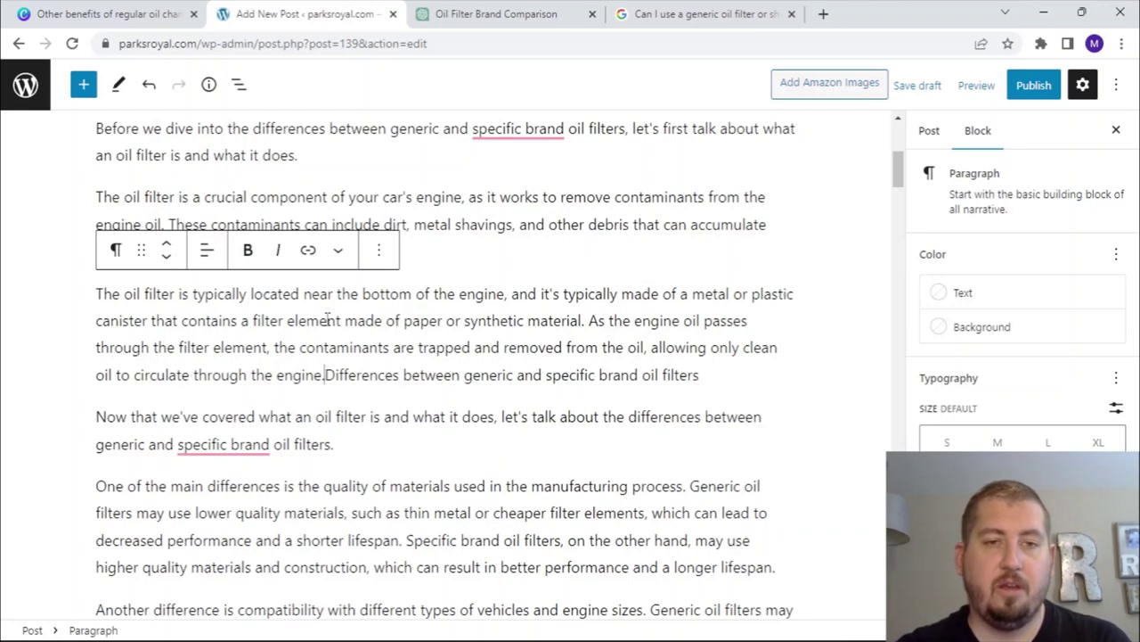
{"action": "key", "text": "Return"}
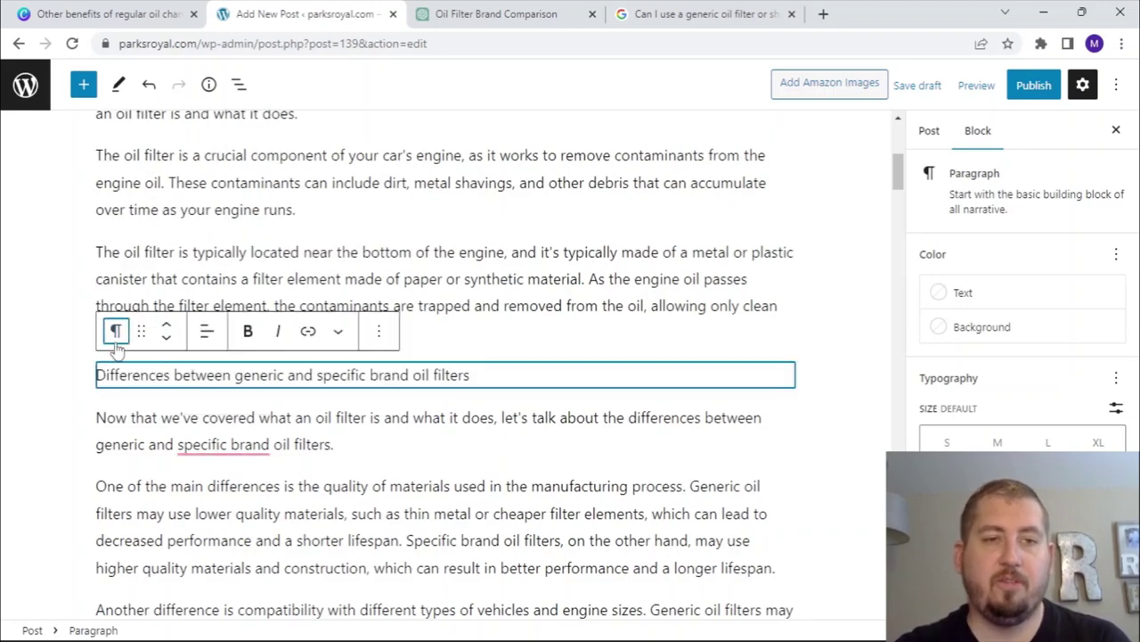
{"action": "left_click", "coordinate": [115, 331]}
{"action": "left_click", "coordinate": [312, 409]}
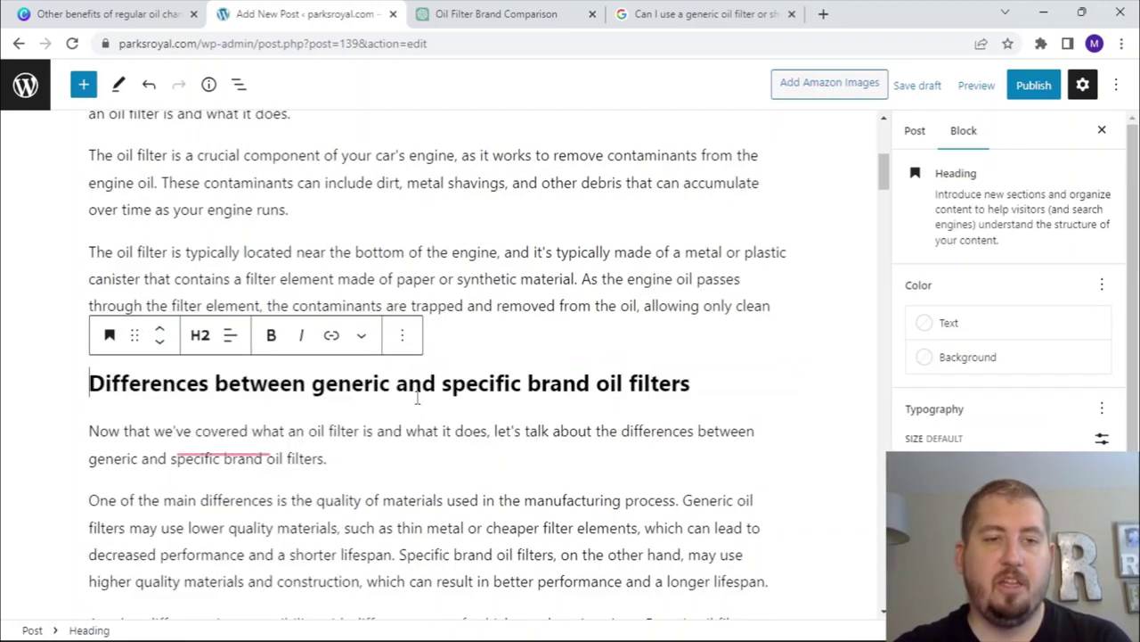
Step: Turn the numbered item "Factors to consider when deciding between a generic or specific brand oil filter" into an unnumbered heading
{"action": "scroll", "coordinate": [417, 398], "scroll_direction": "down", "scroll_amount": 5}
{"action": "scroll", "coordinate": [417, 398], "scroll_direction": "down", "scroll_amount": 3}
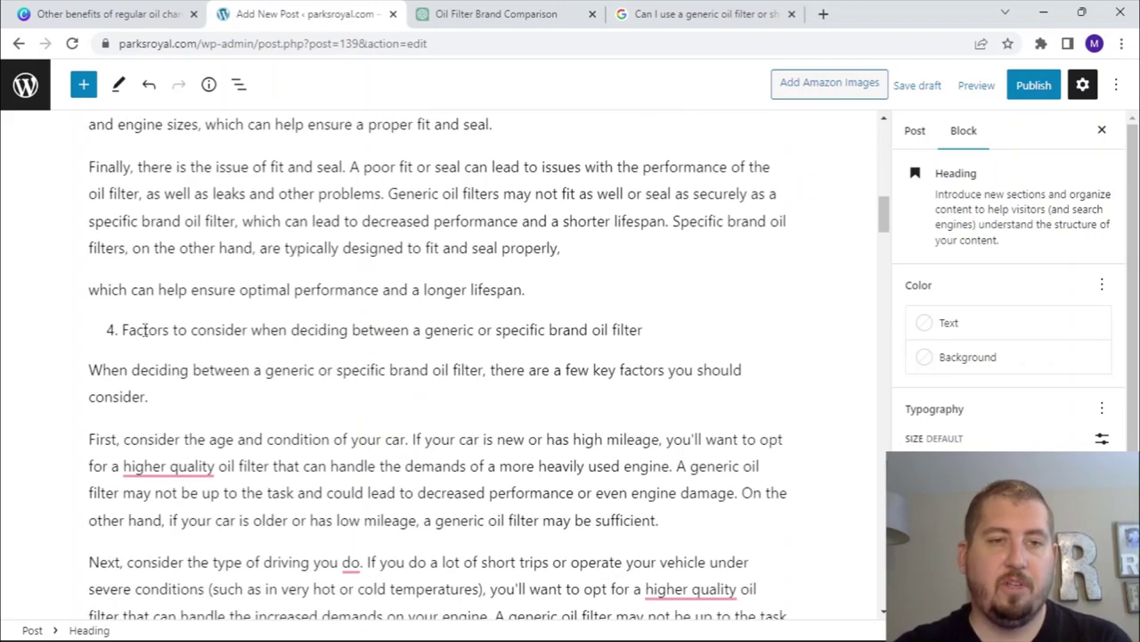
{"action": "left_click", "coordinate": [129, 355]}
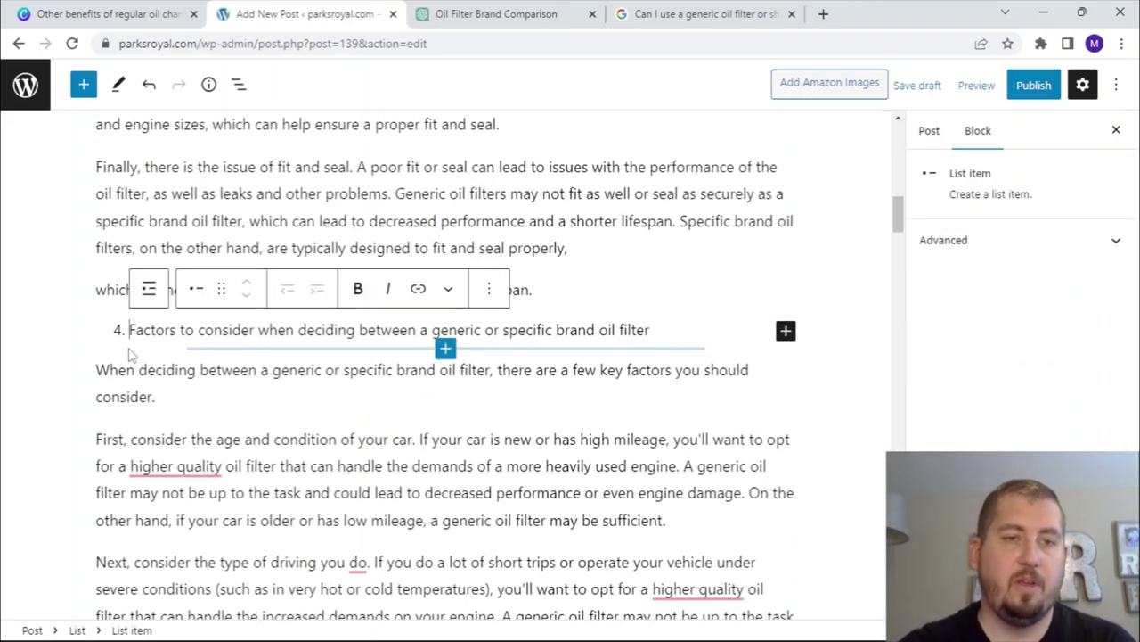
{"action": "key", "text": "BackSpace"}
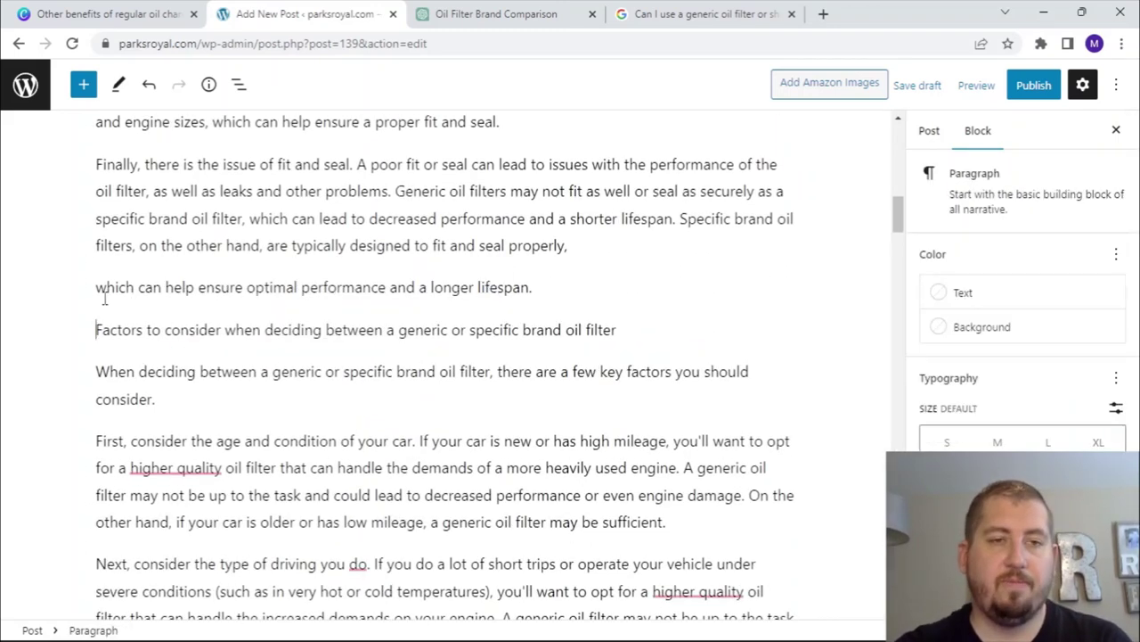
{"action": "left_click", "coordinate": [115, 285]}
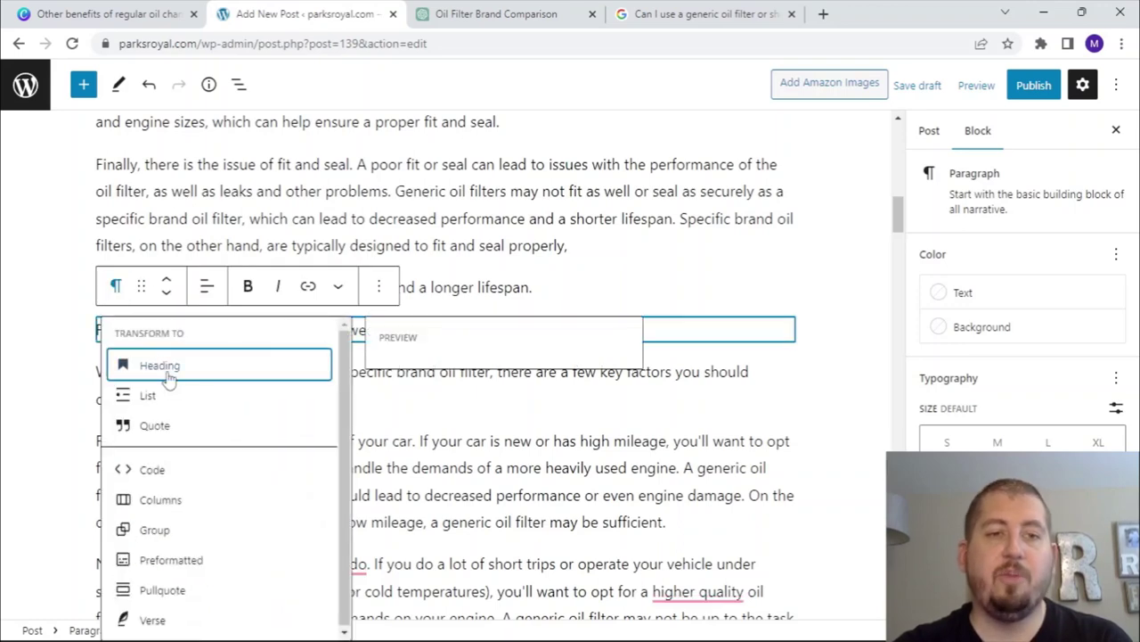
{"action": "key", "text": "Return"}
Step: Add a paragraph below the title: "It is vitally important that you choose the right oil filter for your car, truck, van, or SUV."
{"action": "scroll", "coordinate": [632, 281], "scroll_direction": "up", "scroll_amount": 2}
{"action": "scroll", "coordinate": [632, 281], "scroll_direction": "up", "scroll_amount": 12}
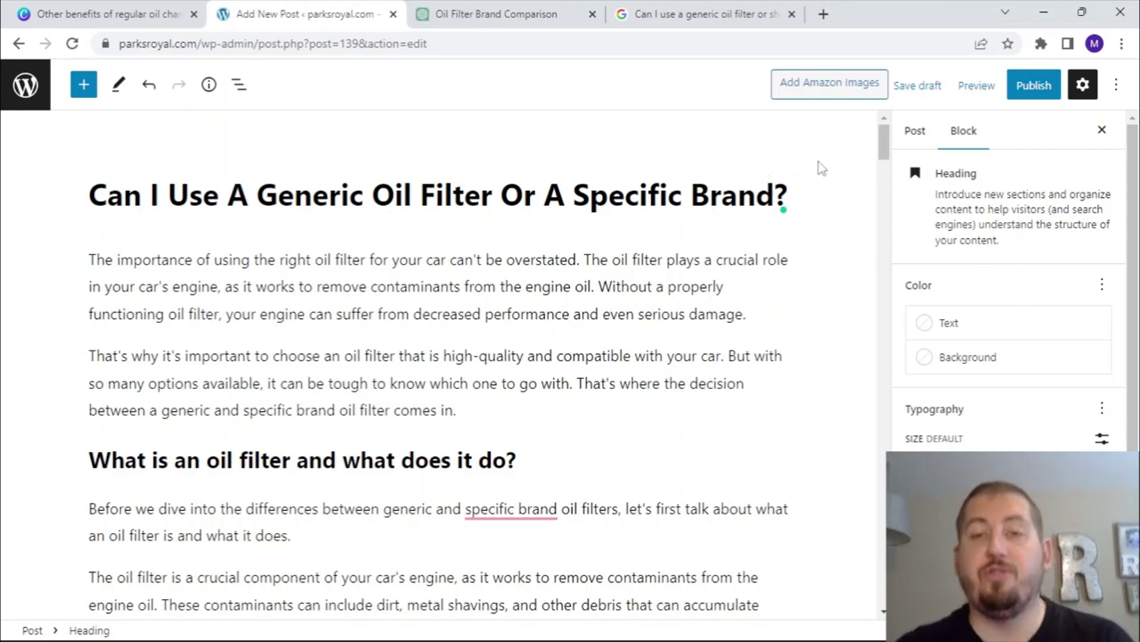
{"action": "left_click", "coordinate": [790, 198]}
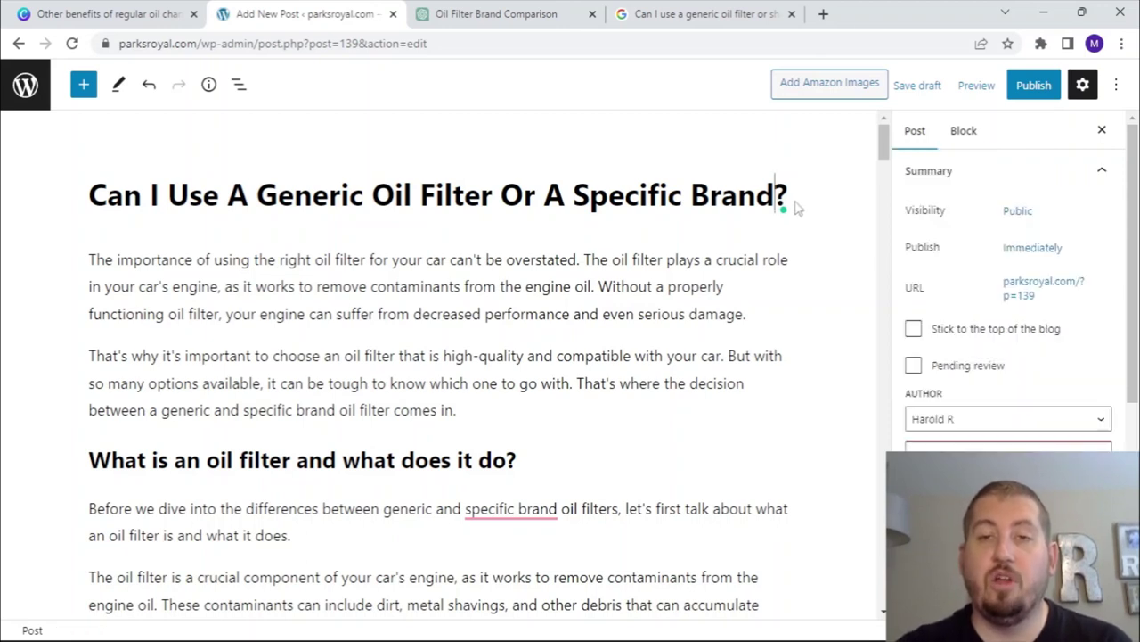
{"action": "key", "text": "Return"}
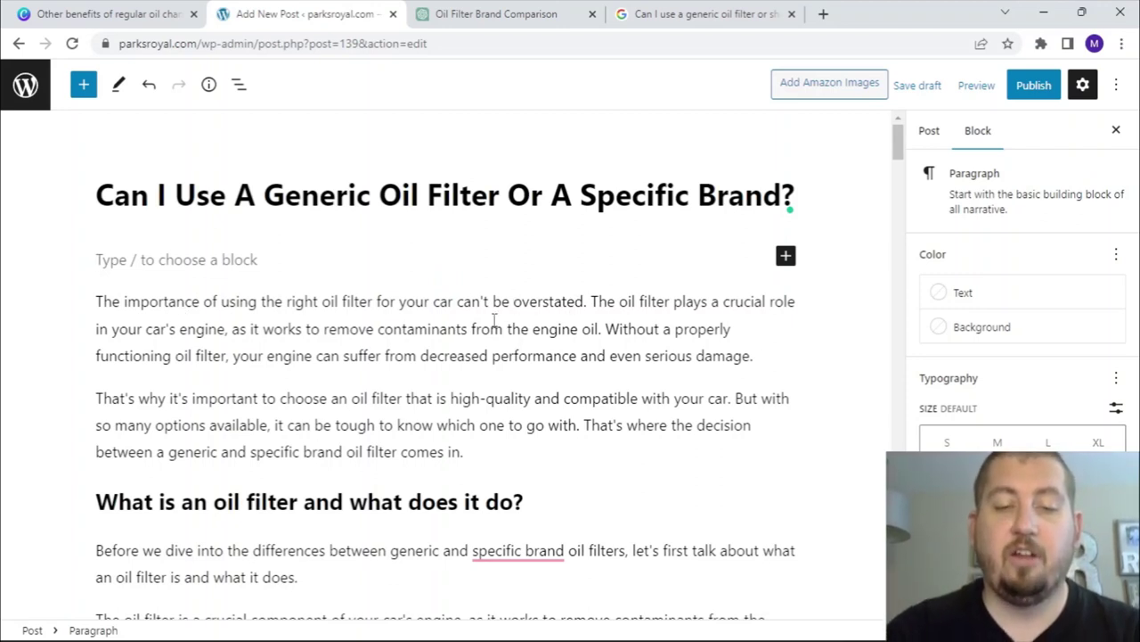
{"action": "type", "text": "It is vitally import"}
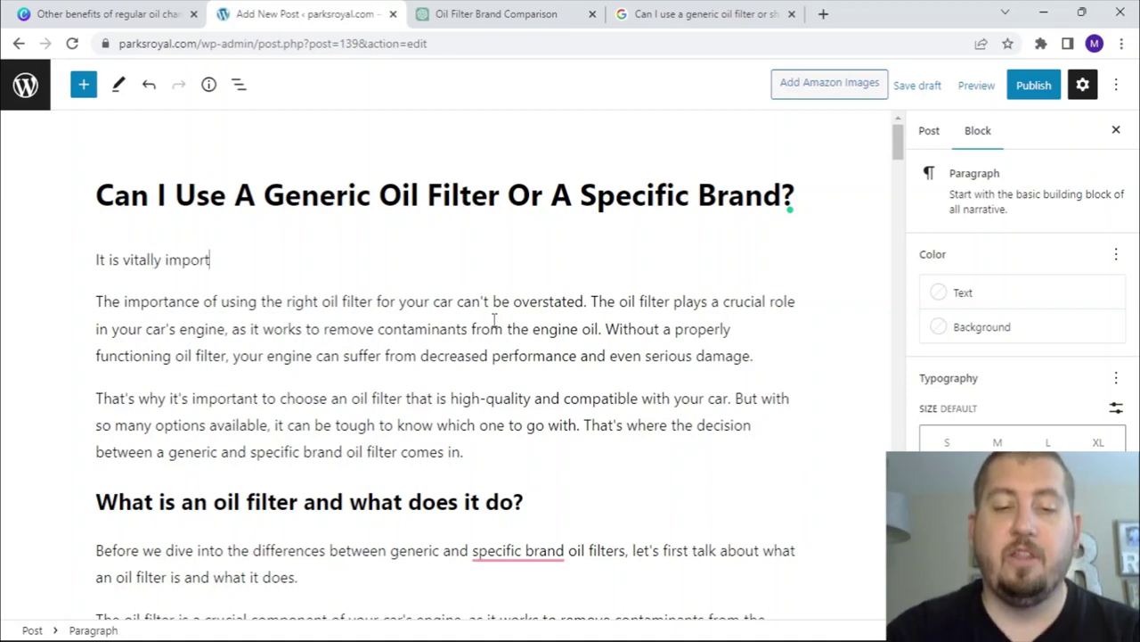
{"action": "type", "text": "ant that you choos"}
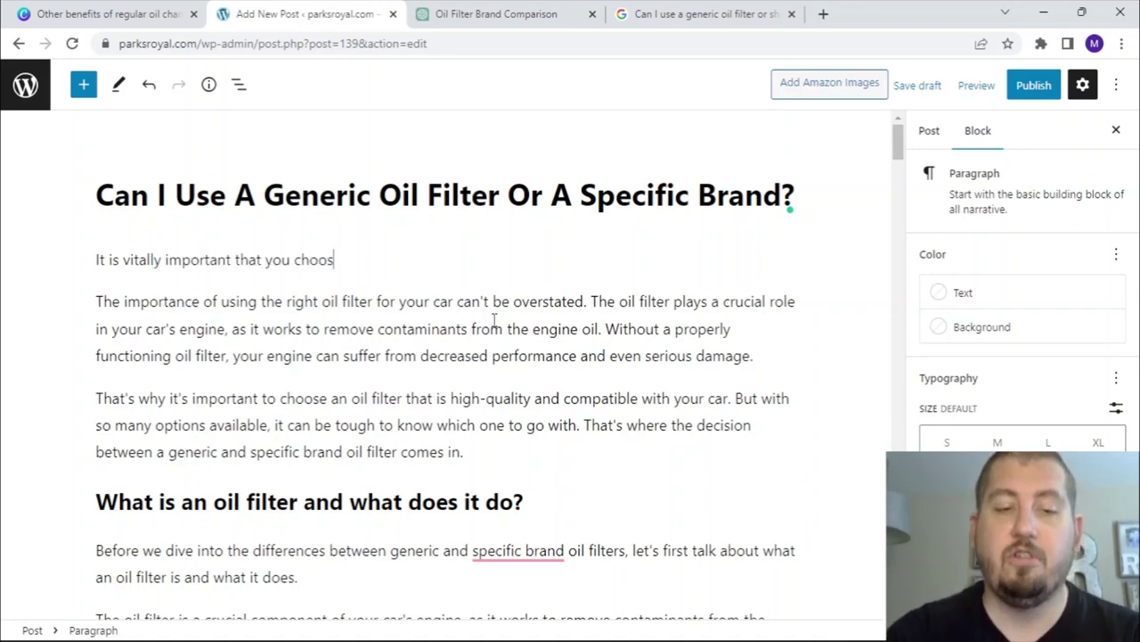
{"action": "type", "text": "e the right oil filt"}
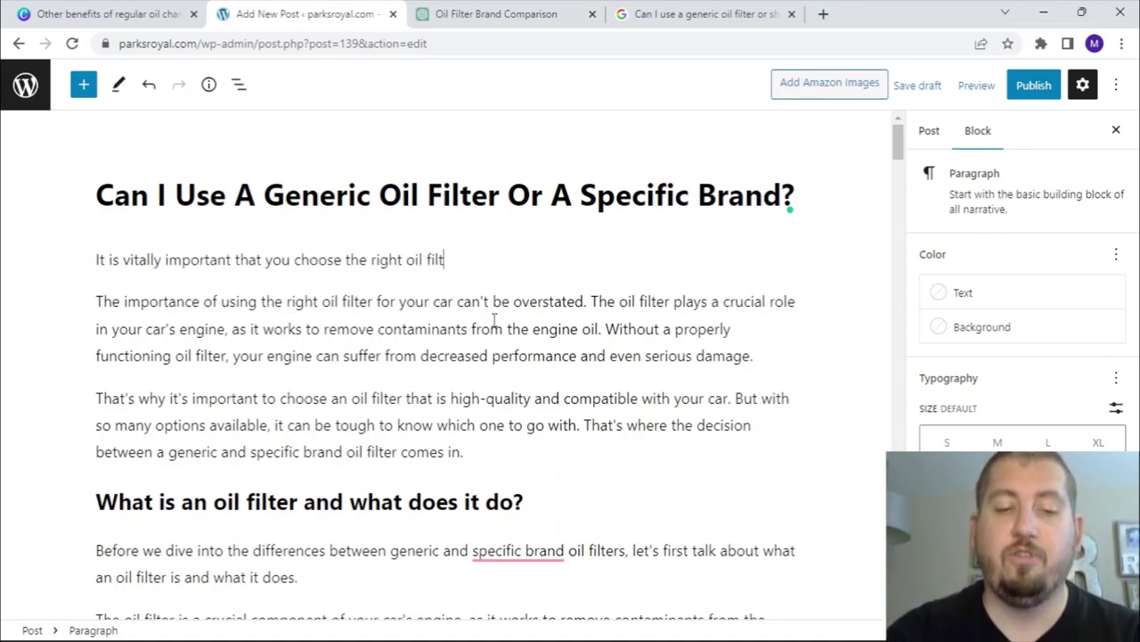
{"action": "type", "text": "er for your car, truc"}
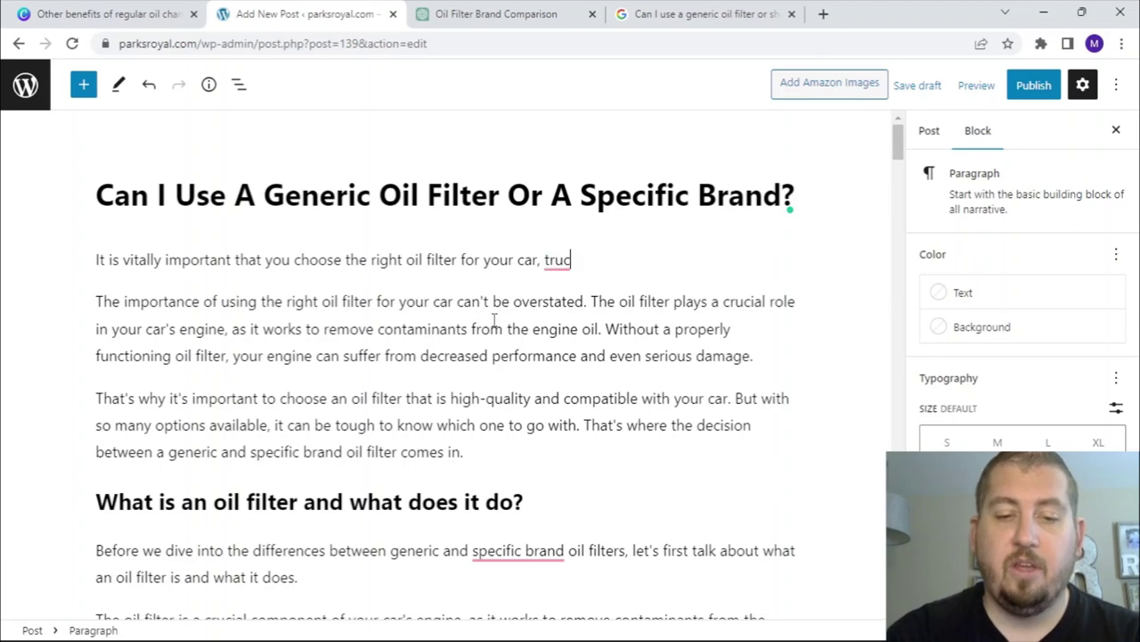
{"action": "type", "text": "k, van, "}
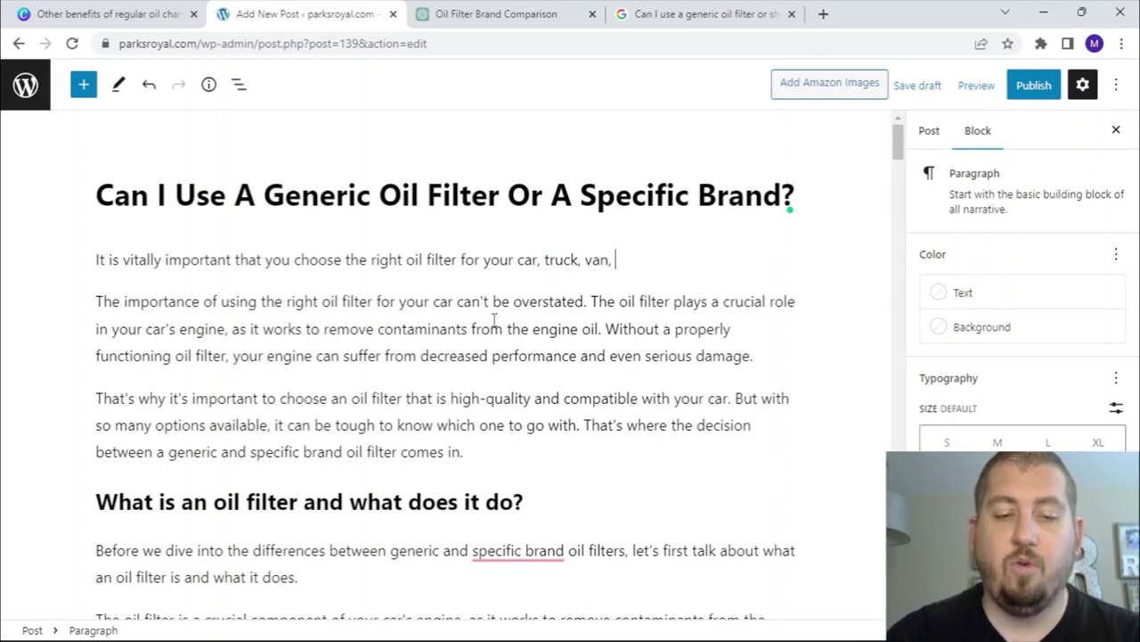
{"action": "type", "text": "or SUV."}
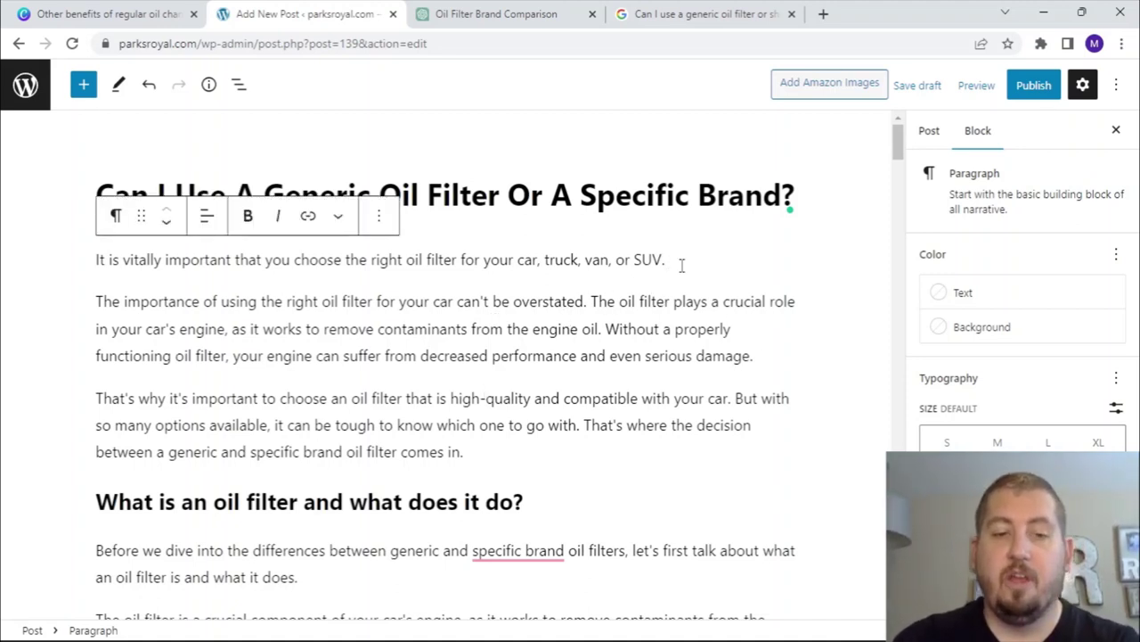
Step: Start a second sentence in the new paragraph: "An oil filter is a must when it comes to your vehicle as it helps to remove the"
{"action": "type", "text": "An o"}
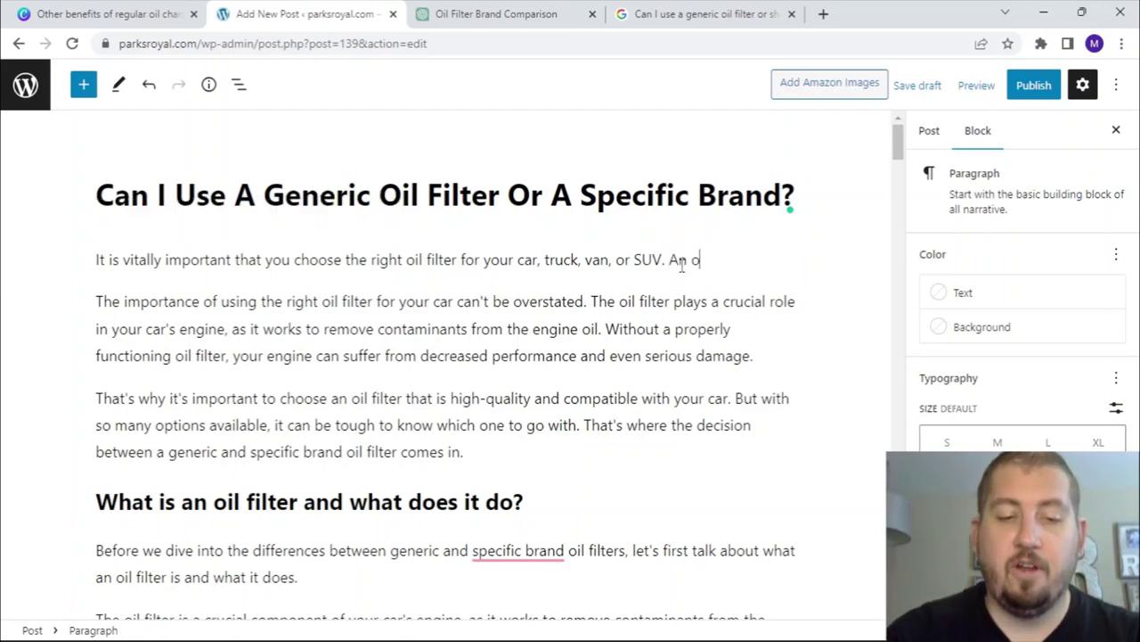
{"action": "type", "text": "il filter is a mu"}
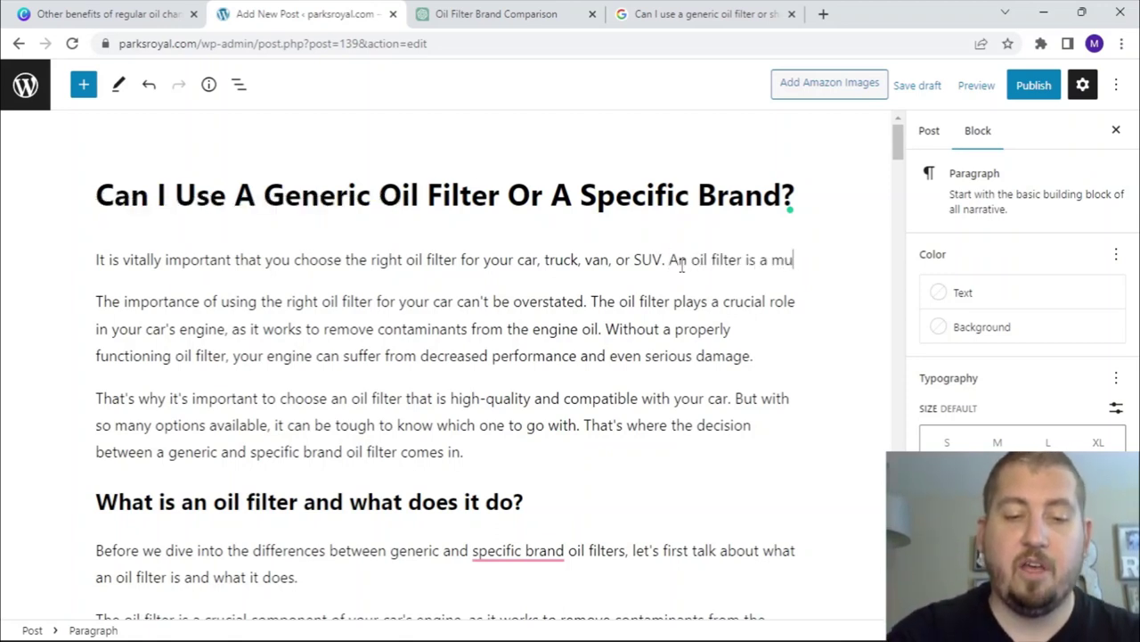
{"action": "type", "text": "st when i"}
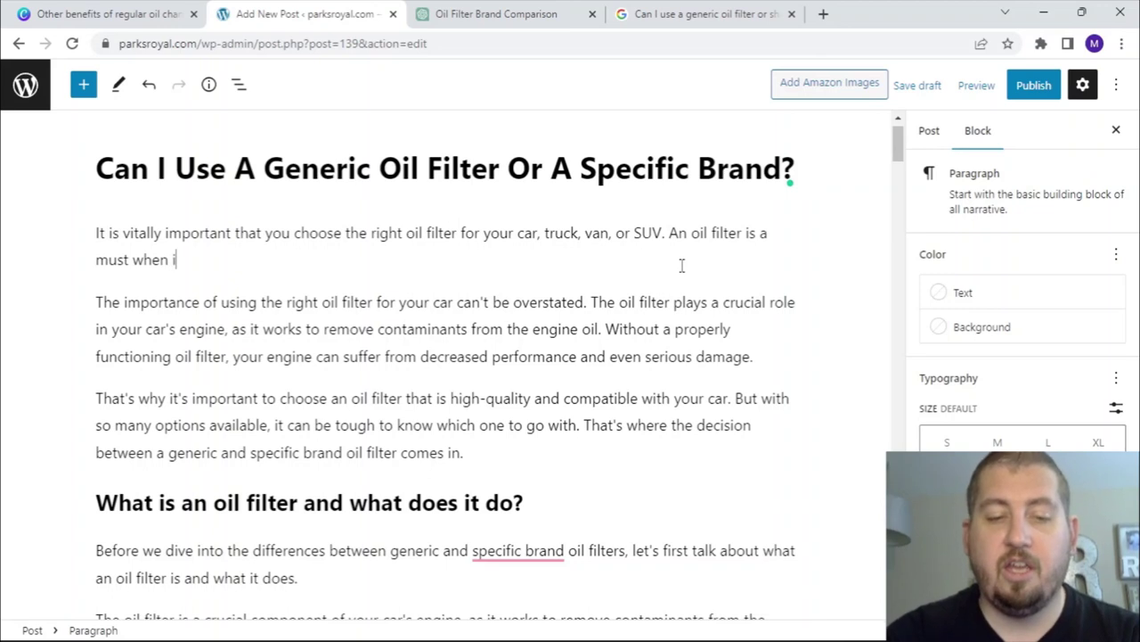
{"action": "type", "text": "t comes to your v"}
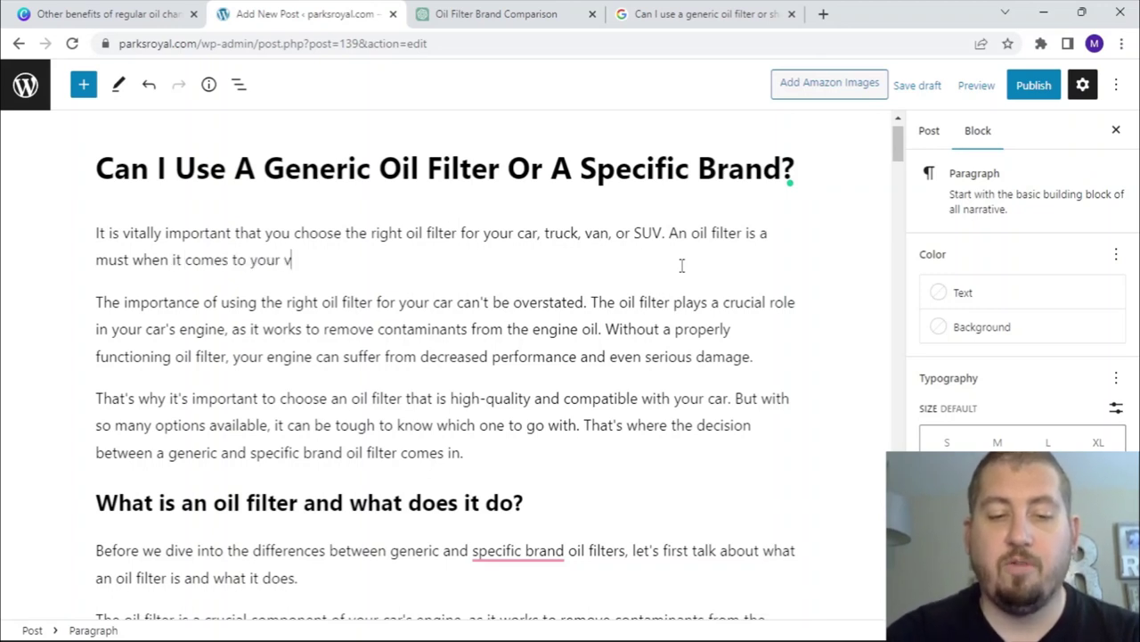
{"action": "type", "text": "ehcile "}
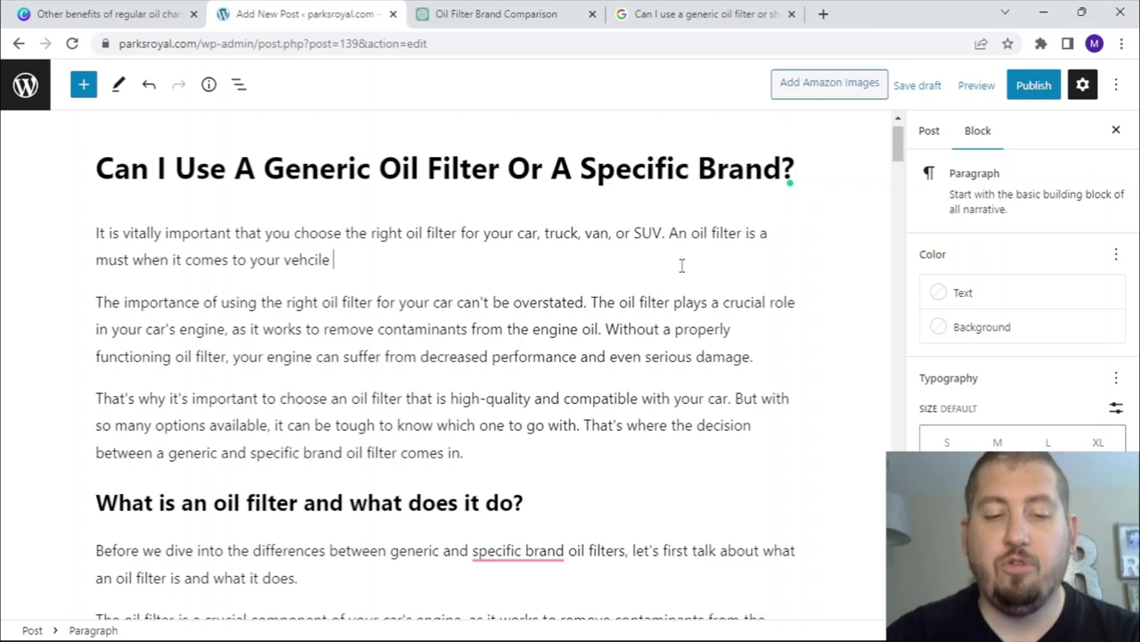
{"action": "key", "text": "BackSpace"}
{"action": "key", "text": "BackSpace"}
{"action": "key", "text": "BackSpace"}
{"action": "key", "text": "BackSpace"}
{"action": "key", "text": "BackSpace"}
{"action": "type", "text": "icle as it helps to remove the gu"}
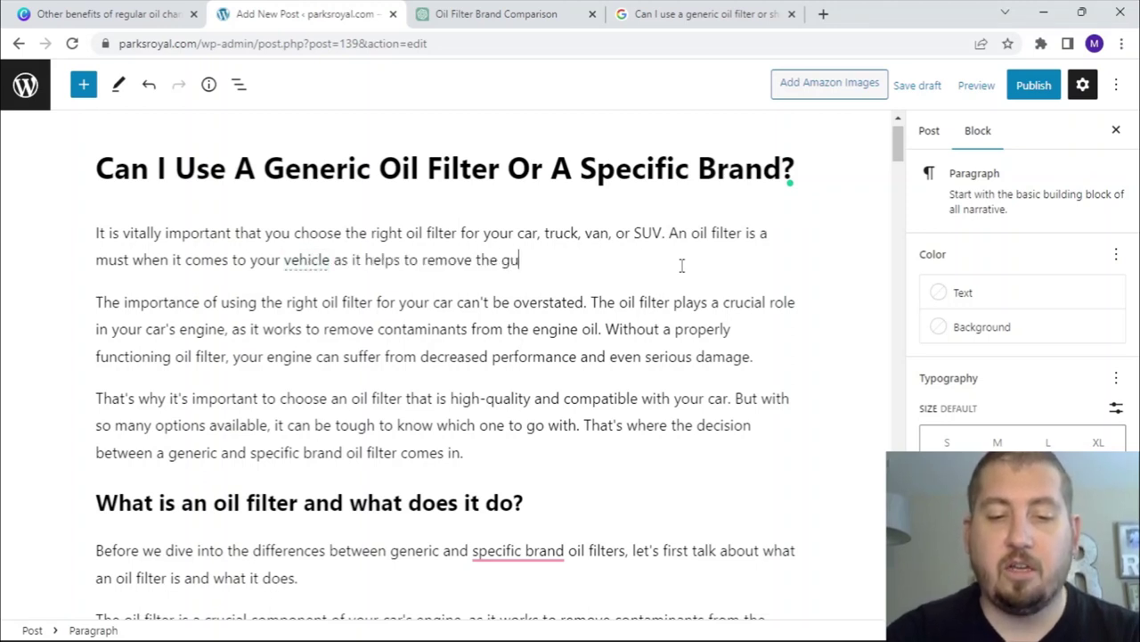
Step: Complete the new paragraph's second sentence with "gunk from your oil and keep your car functioning as it should."
{"action": "type", "text": "nk from your "}
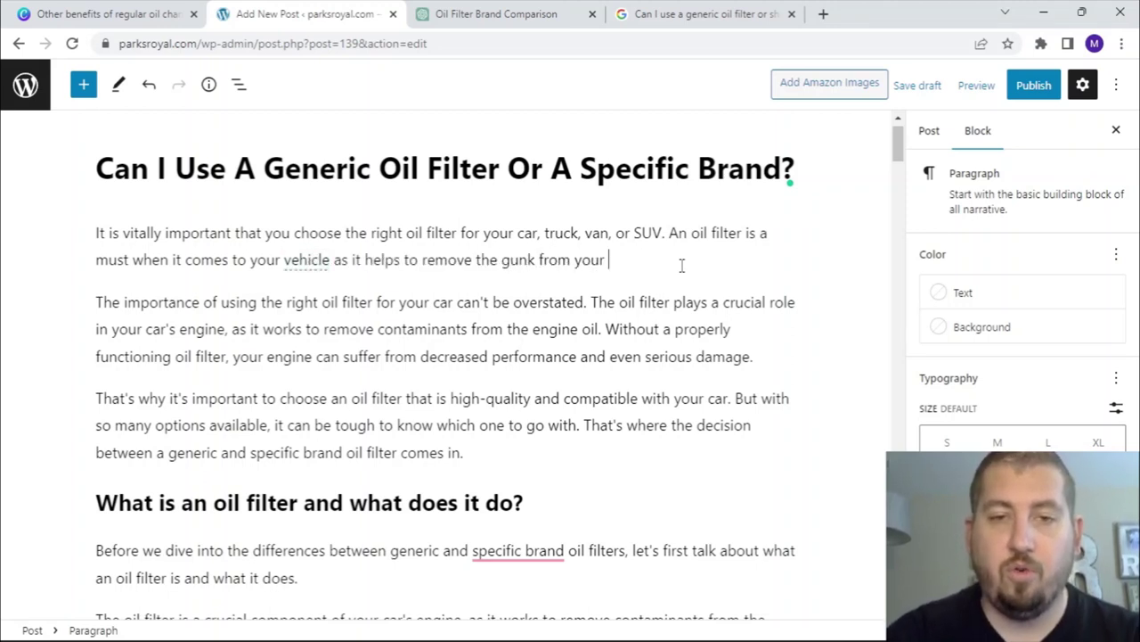
{"action": "type", "text": "oil "}
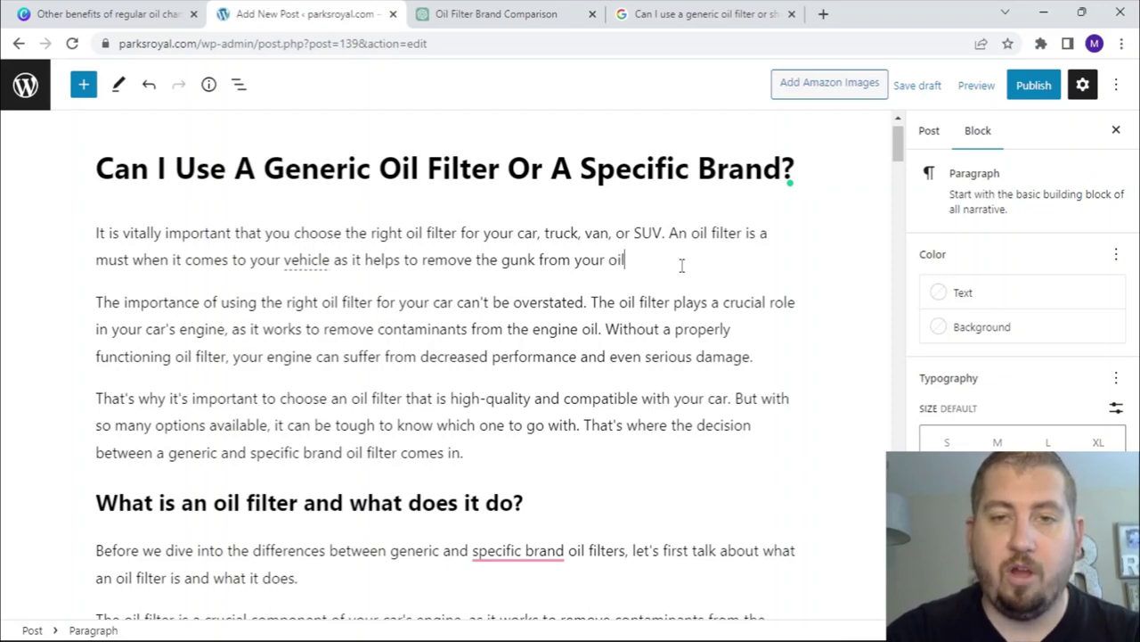
{"action": "type", "text": "and keep y"}
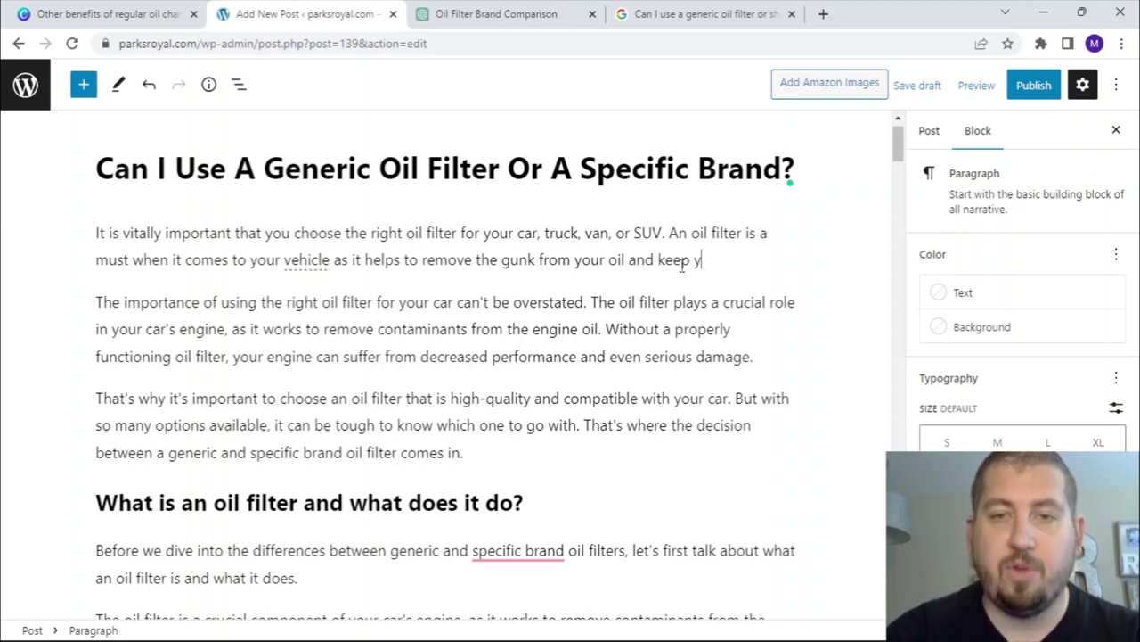
{"action": "type", "text": "our car fu"}
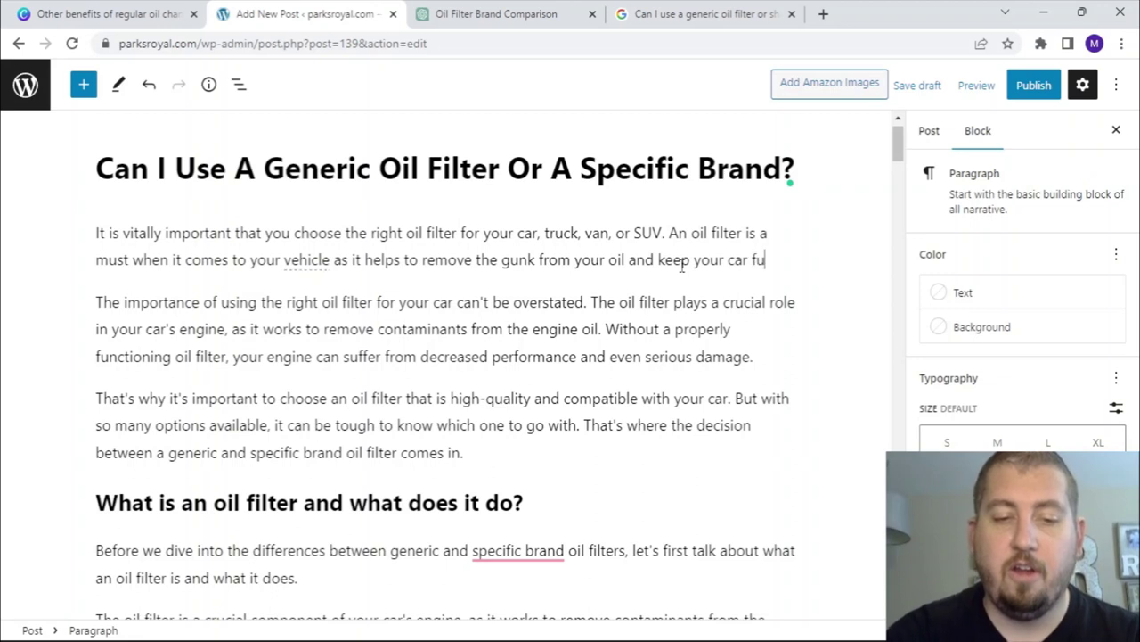
{"action": "type", "text": "nctioning as it should."}
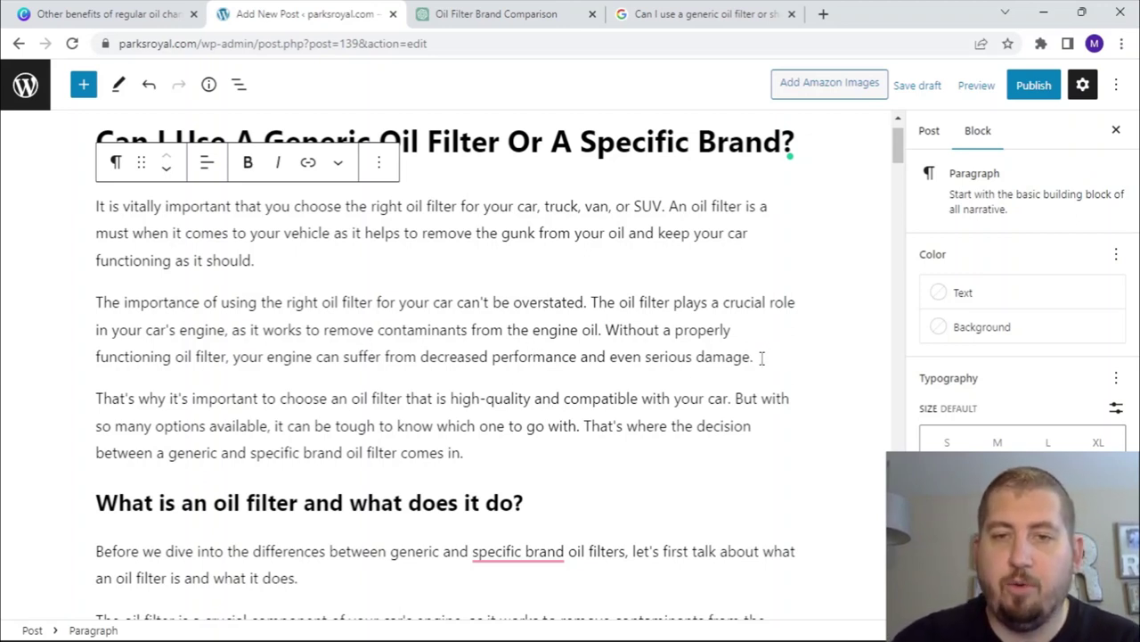
{"action": "left_click_drag", "start_coordinate": [757, 357], "coordinate": [98, 318]}
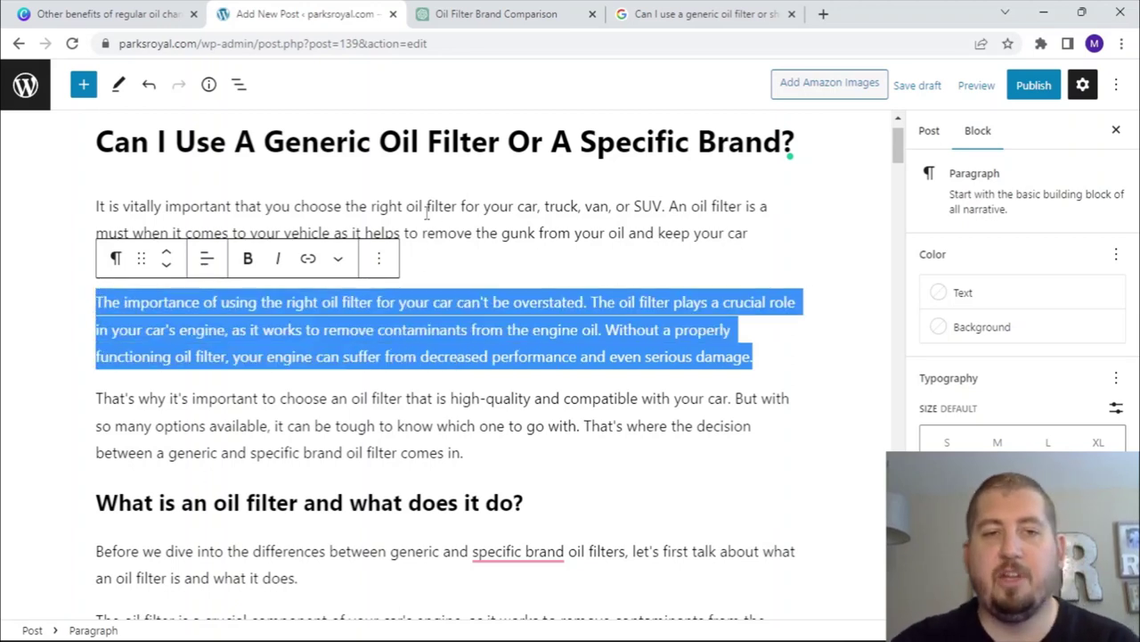
{"action": "left_click", "coordinate": [551, 245]}
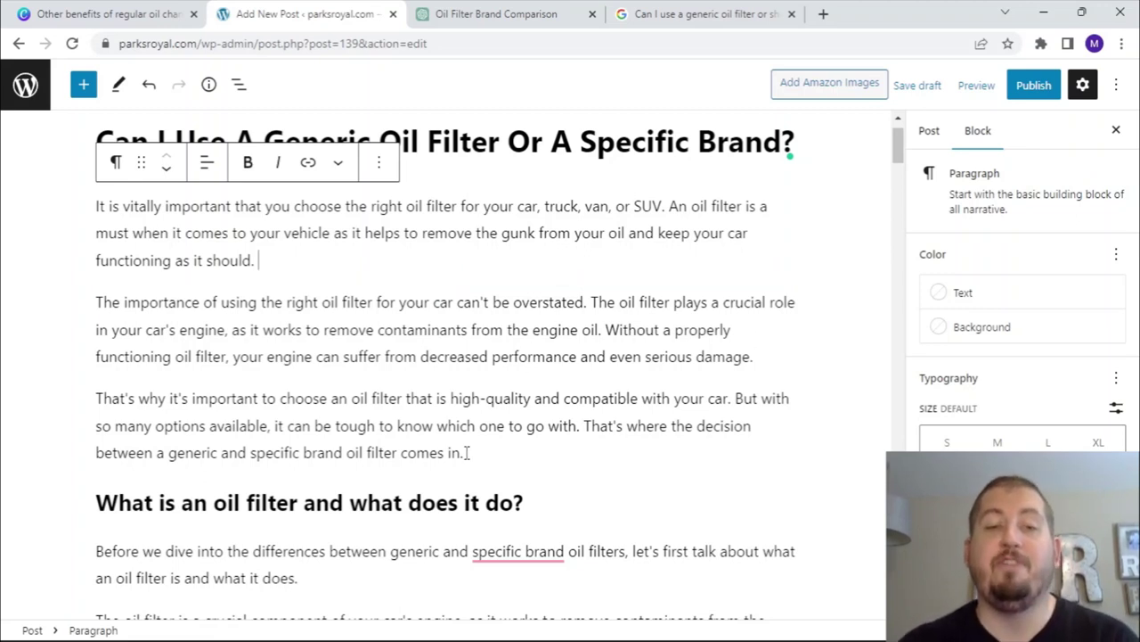
Step: Copy the two generated introduction paragraphs below the new one and search Google for their text
{"action": "left_click_drag", "start_coordinate": [182, 397], "coordinate": [102, 301]}
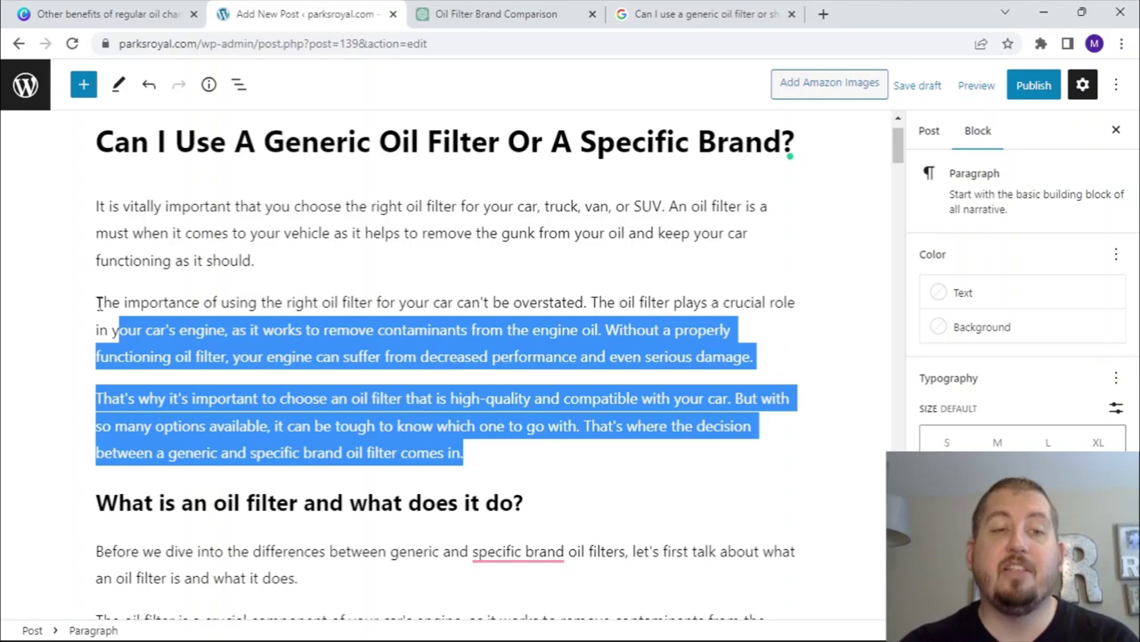
{"action": "key", "text": "ctrl+c"}
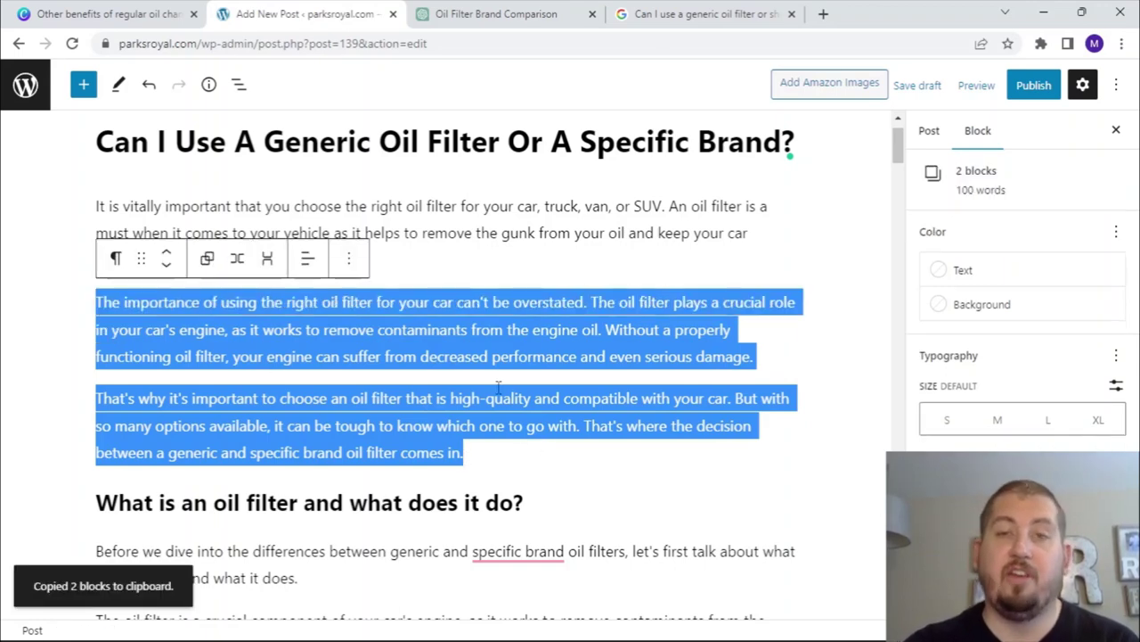
{"action": "left_click", "coordinate": [726, 13]}
{"action": "triple_click", "coordinate": [398, 98]}
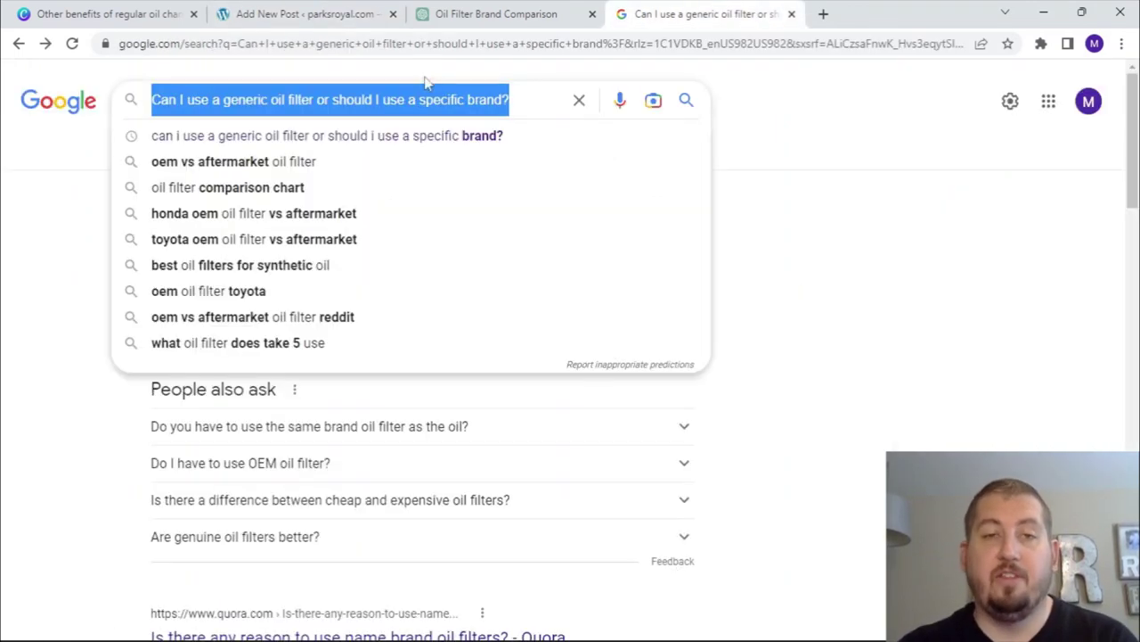
{"action": "key", "text": "ctrl+v"}
{"action": "key", "text": "Return"}
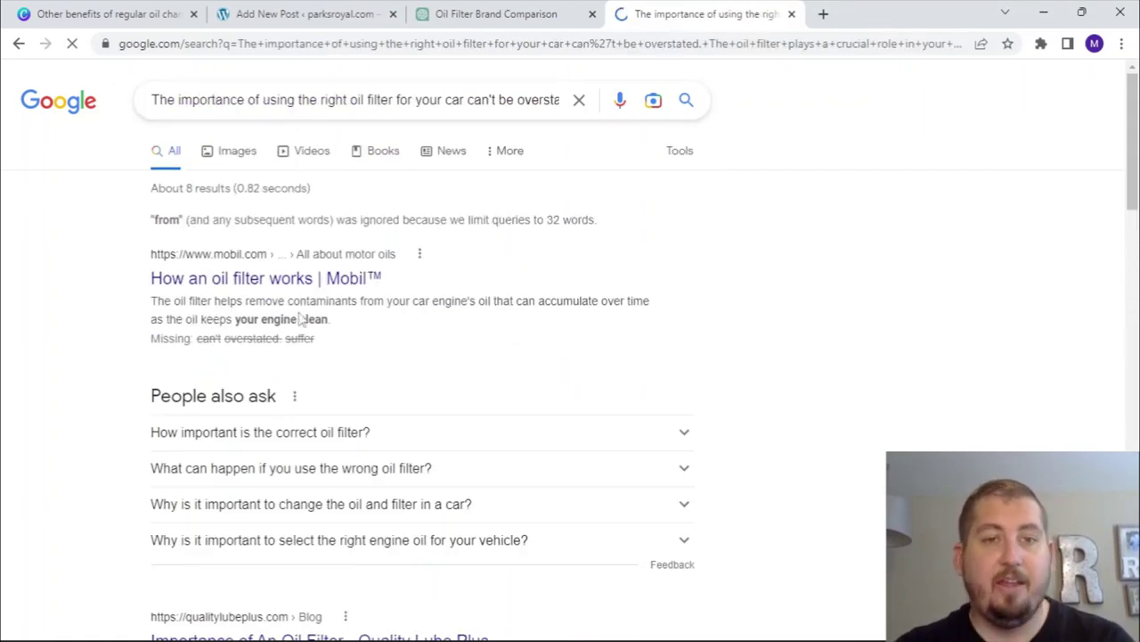
Step: Review the Google results for the copied introduction text and look back at the generated article in ChatGPT
{"action": "scroll", "coordinate": [770, 296], "scroll_direction": "down", "scroll_amount": 5}
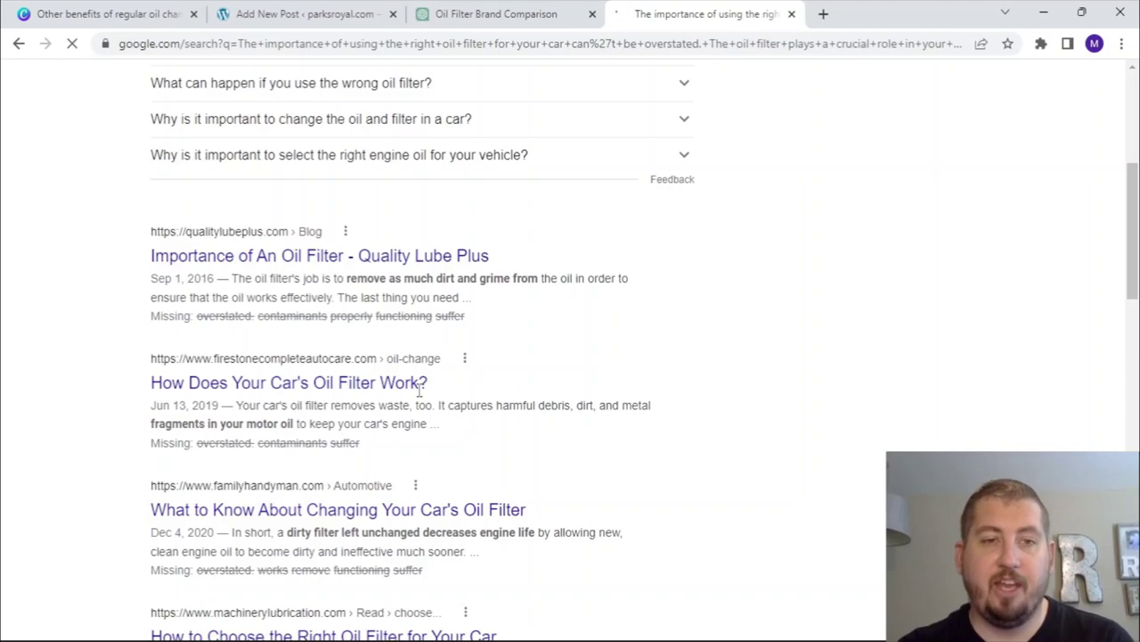
{"action": "scroll", "coordinate": [419, 390], "scroll_direction": "down", "scroll_amount": 1}
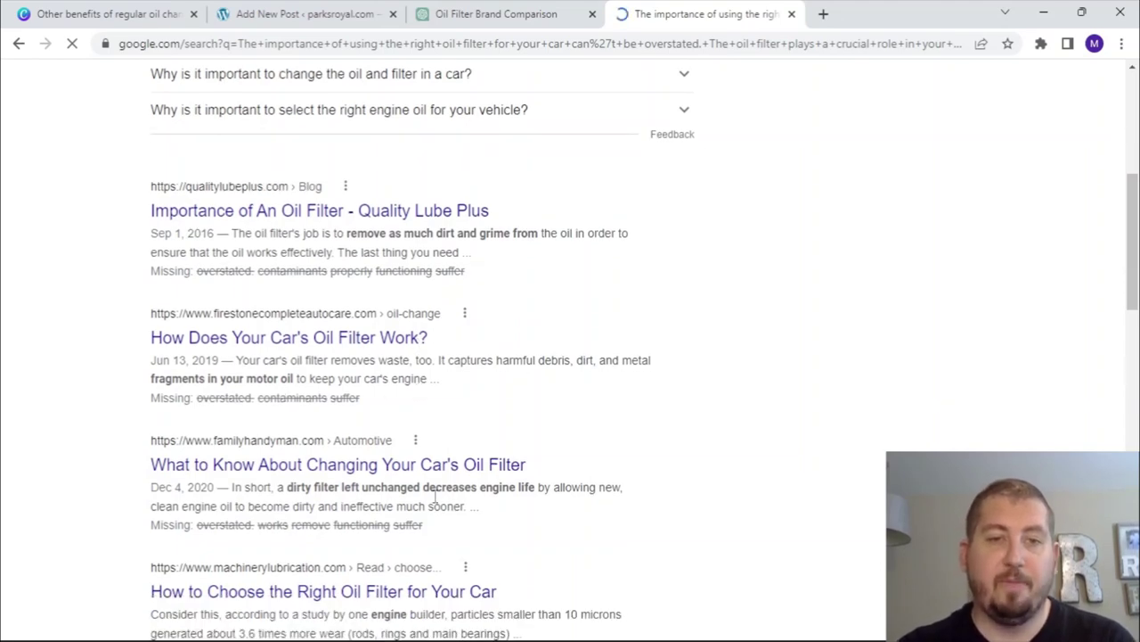
{"action": "left_click", "coordinate": [470, 9]}
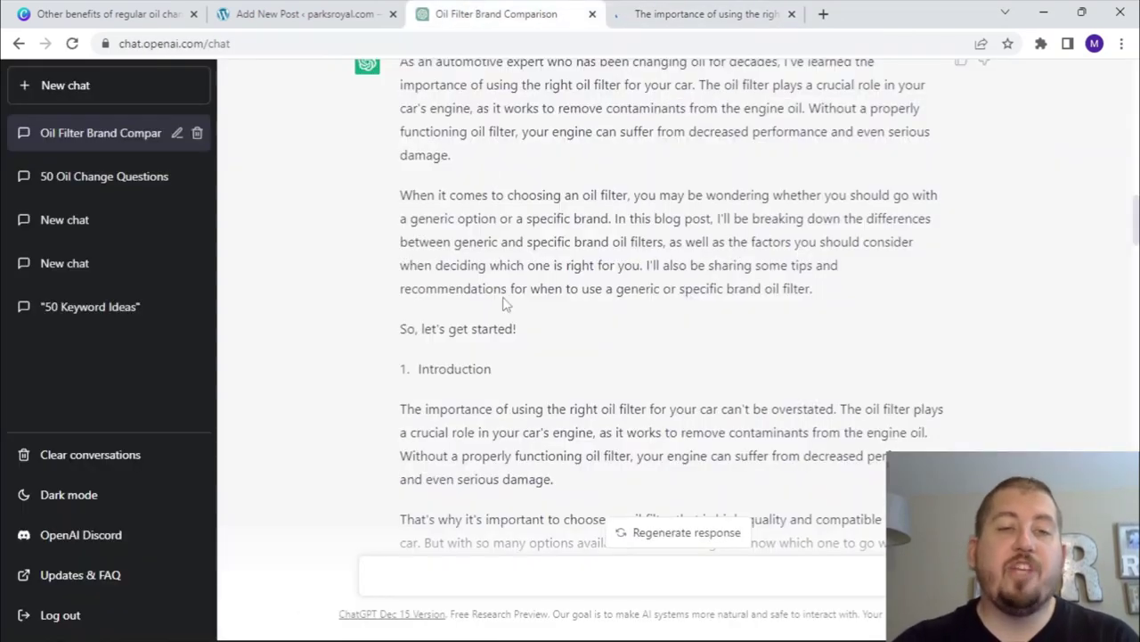
Step: Delete the self-written paragraph beginning "It is vitally important" below the title of the WordPress post
{"action": "left_click", "coordinate": [383, 21]}
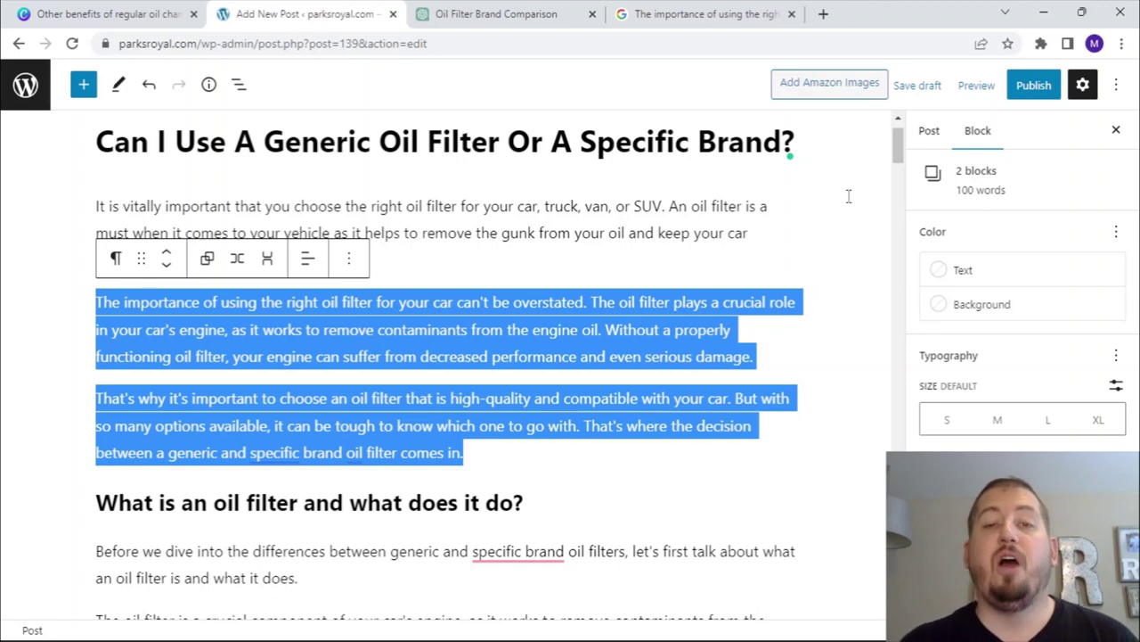
{"action": "left_click", "coordinate": [428, 258]}
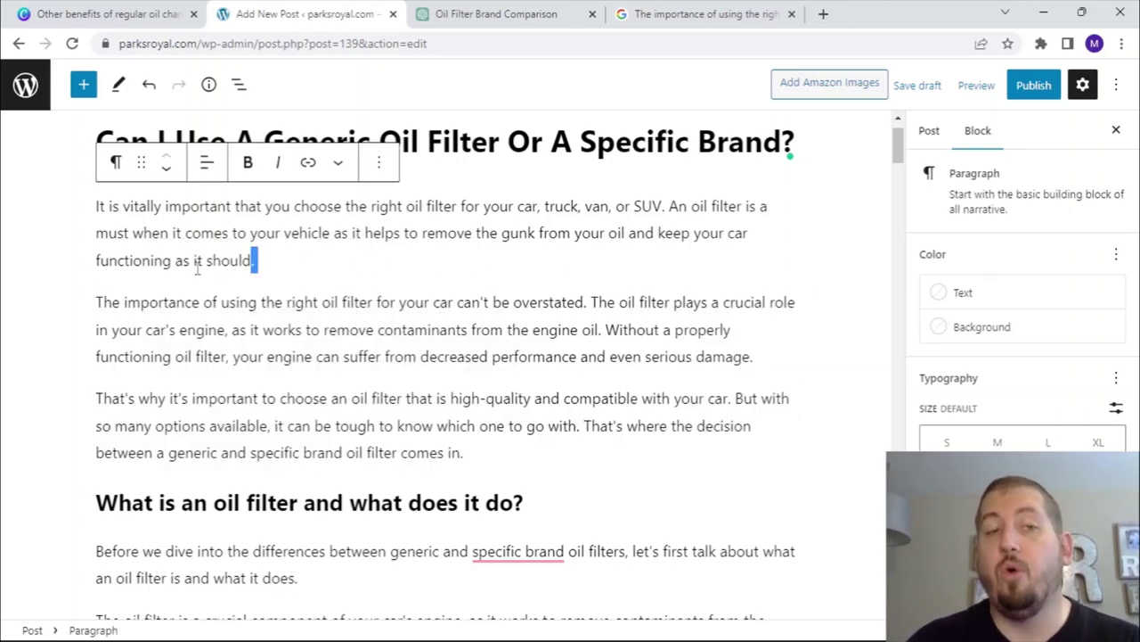
{"action": "left_click_drag", "start_coordinate": [197, 269], "coordinate": [86, 217]}
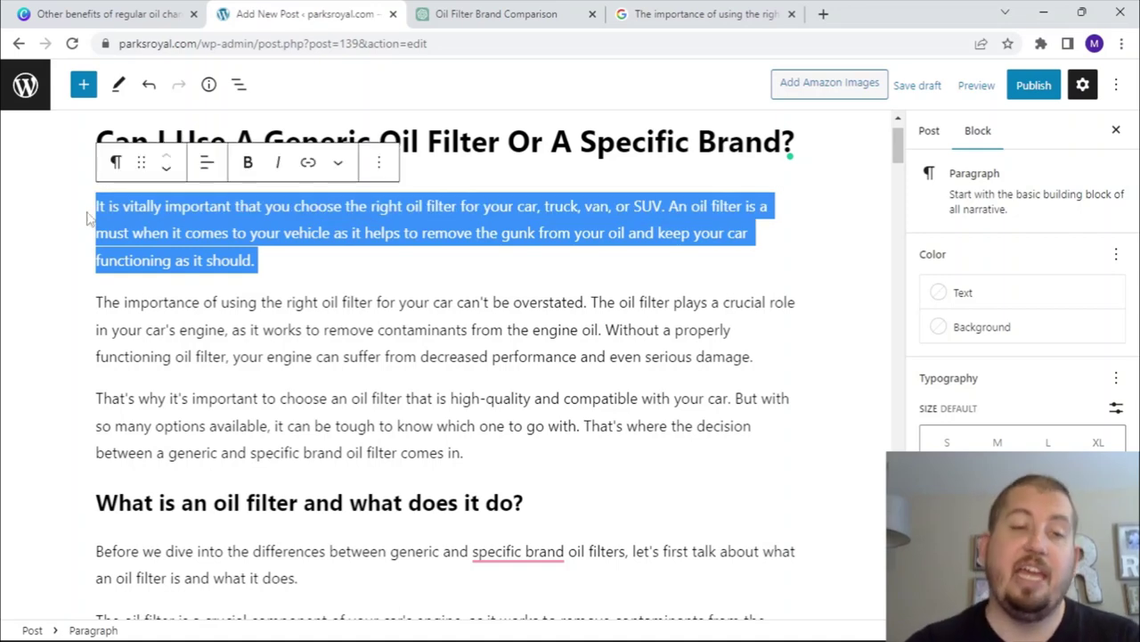
{"action": "key", "text": "BackSpace"}
{"action": "key", "text": "BackSpace"}
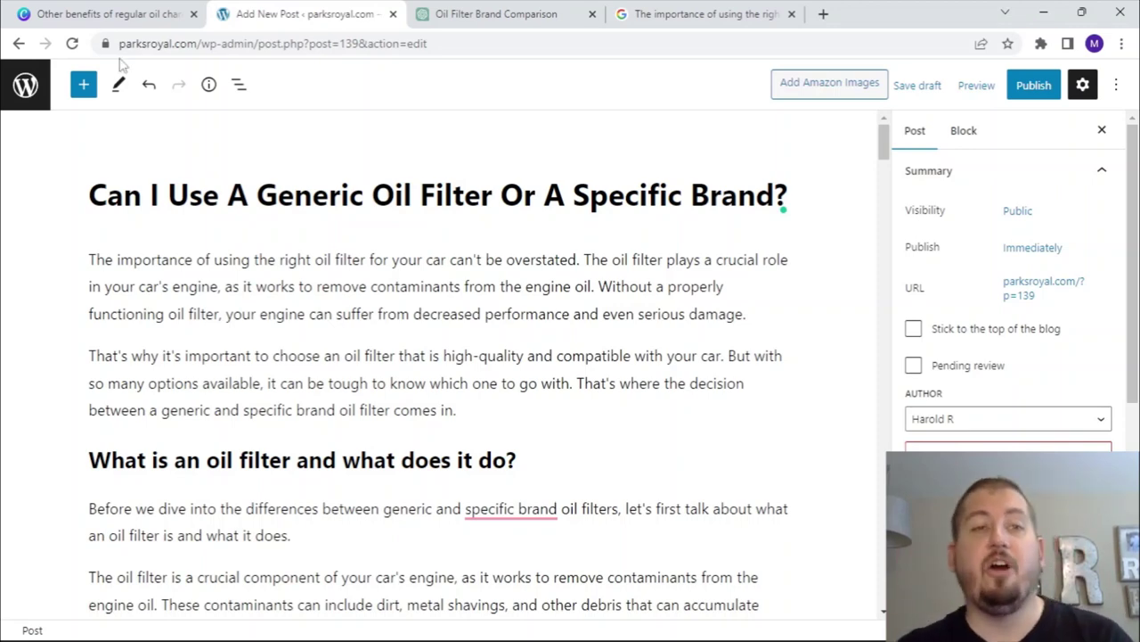
Step: Skim the post and split the first introduction paragraph before "Without a properly functioning oil filter"
{"action": "scroll", "coordinate": [401, 241], "scroll_direction": "down", "scroll_amount": 3}
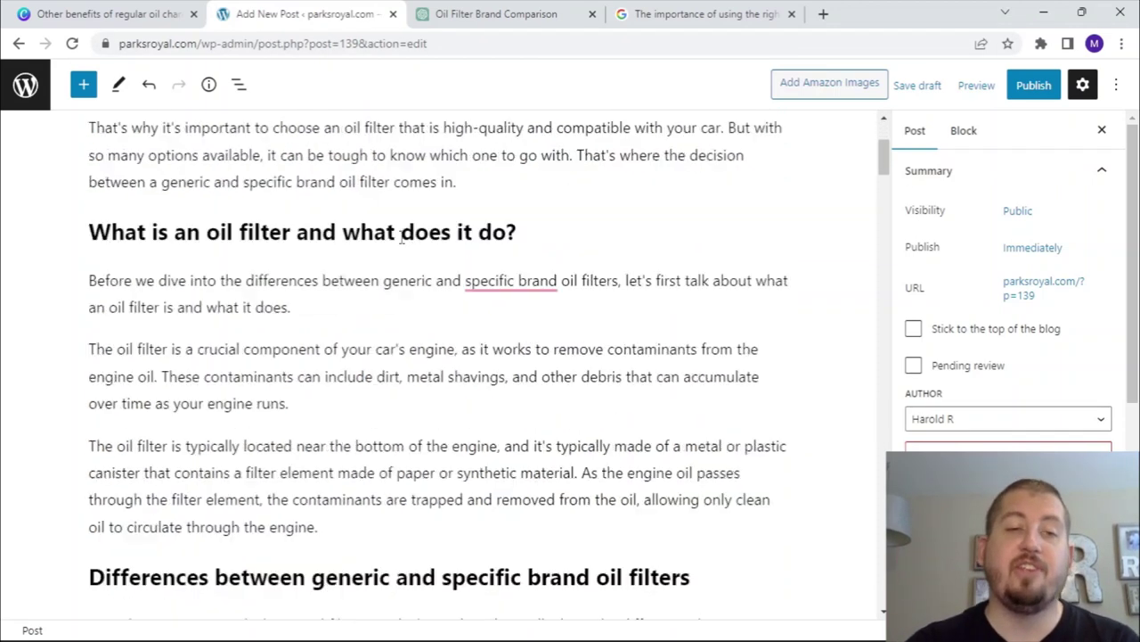
{"action": "scroll", "coordinate": [401, 239], "scroll_direction": "down", "scroll_amount": 6}
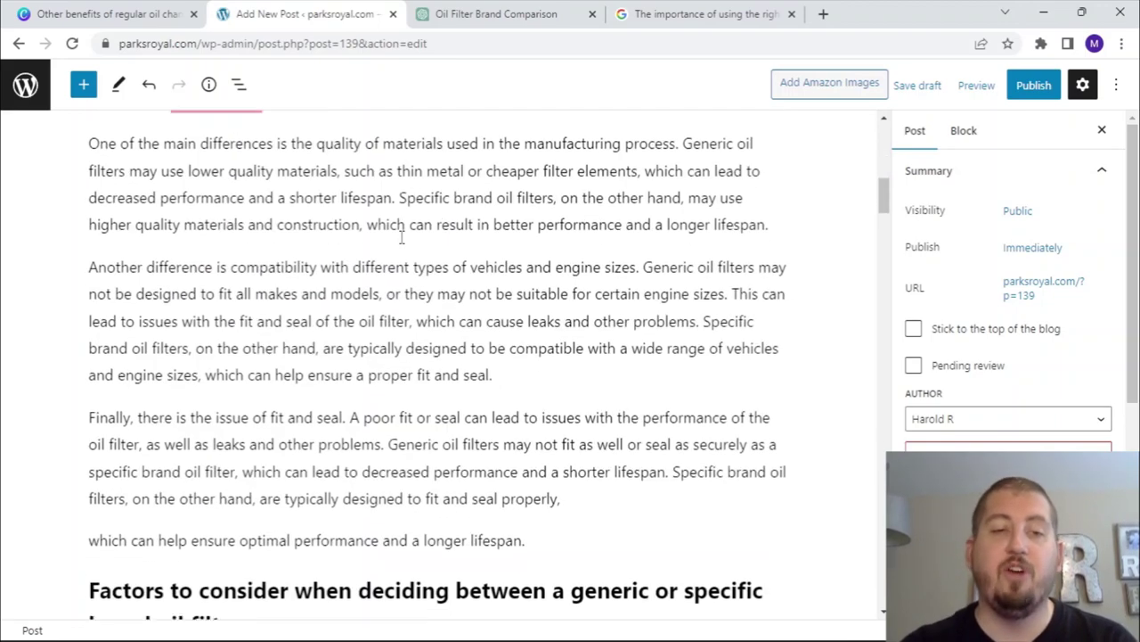
{"action": "scroll", "coordinate": [401, 239], "scroll_direction": "down", "scroll_amount": 3}
{"action": "scroll", "coordinate": [662, 234], "scroll_direction": "up", "scroll_amount": 1}
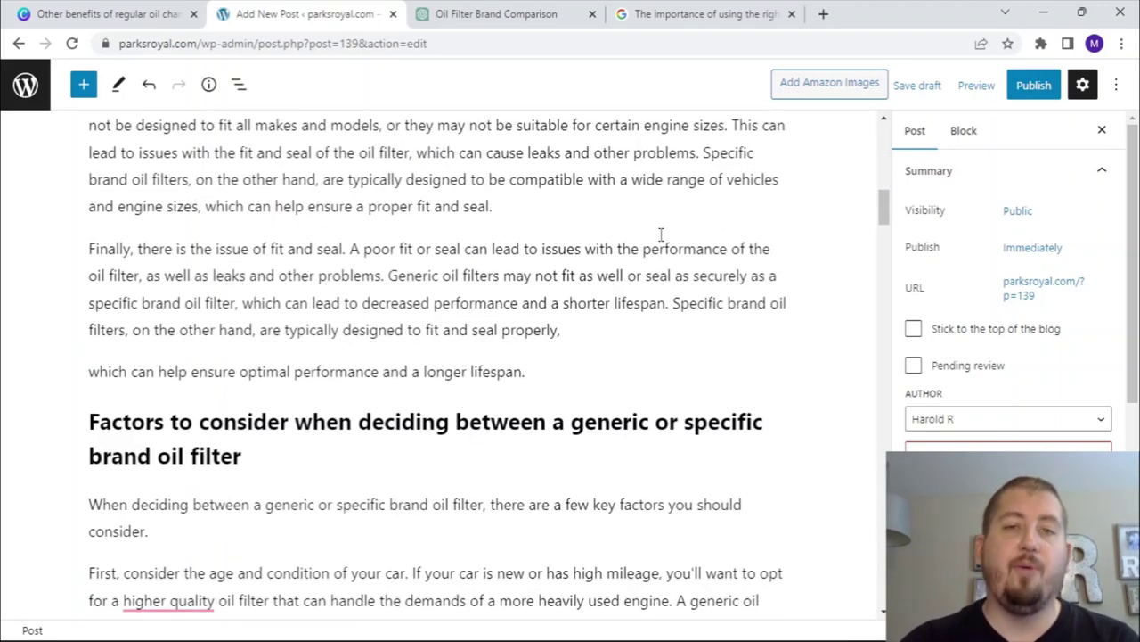
{"action": "scroll", "coordinate": [661, 234], "scroll_direction": "up", "scroll_amount": 10}
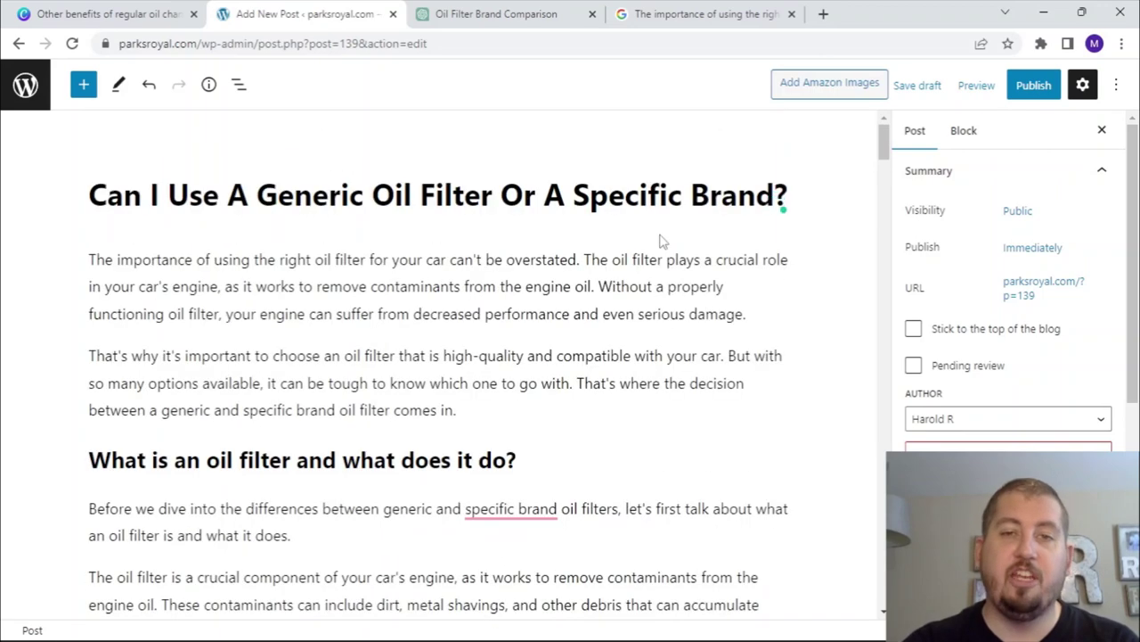
{"action": "scroll", "coordinate": [661, 239], "scroll_direction": "down", "scroll_amount": 1}
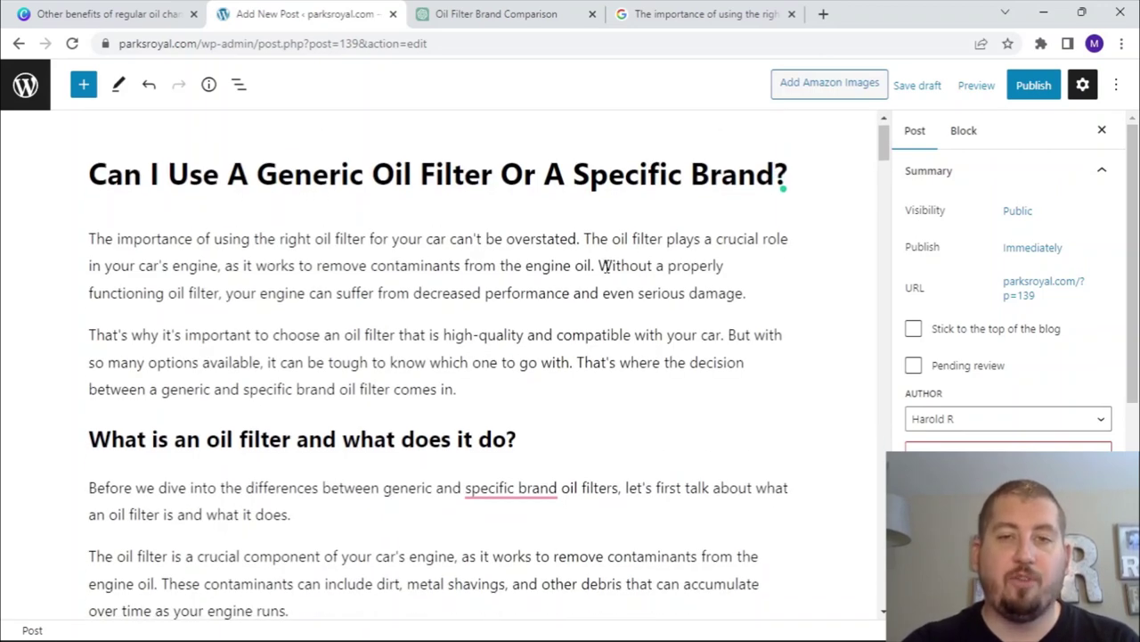
{"action": "left_click", "coordinate": [605, 267]}
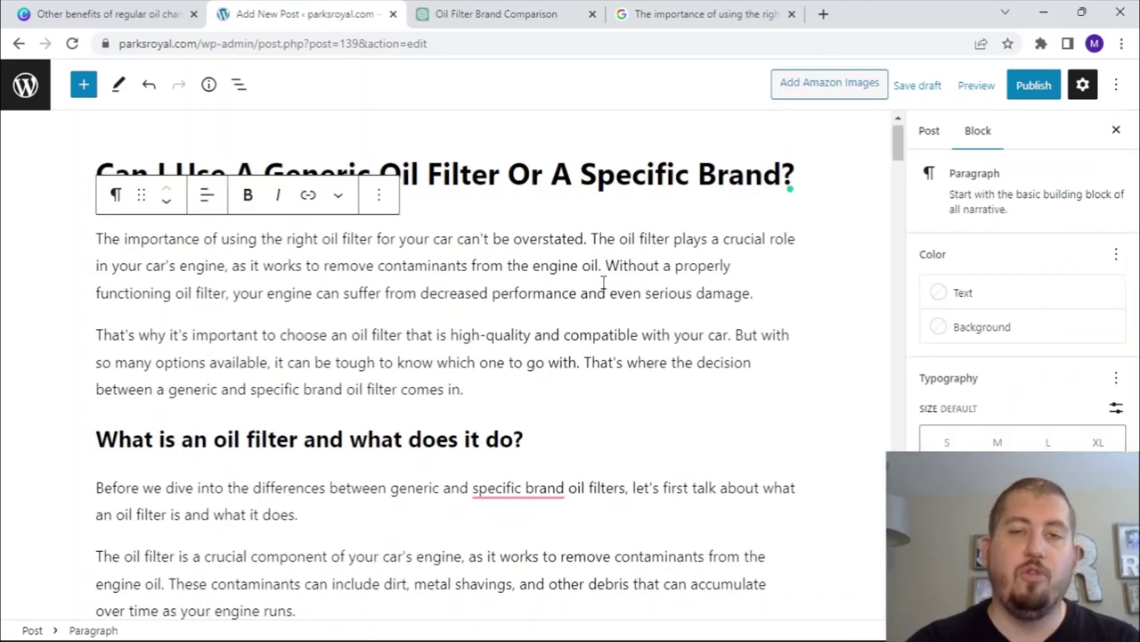
{"action": "key", "text": "Return"}
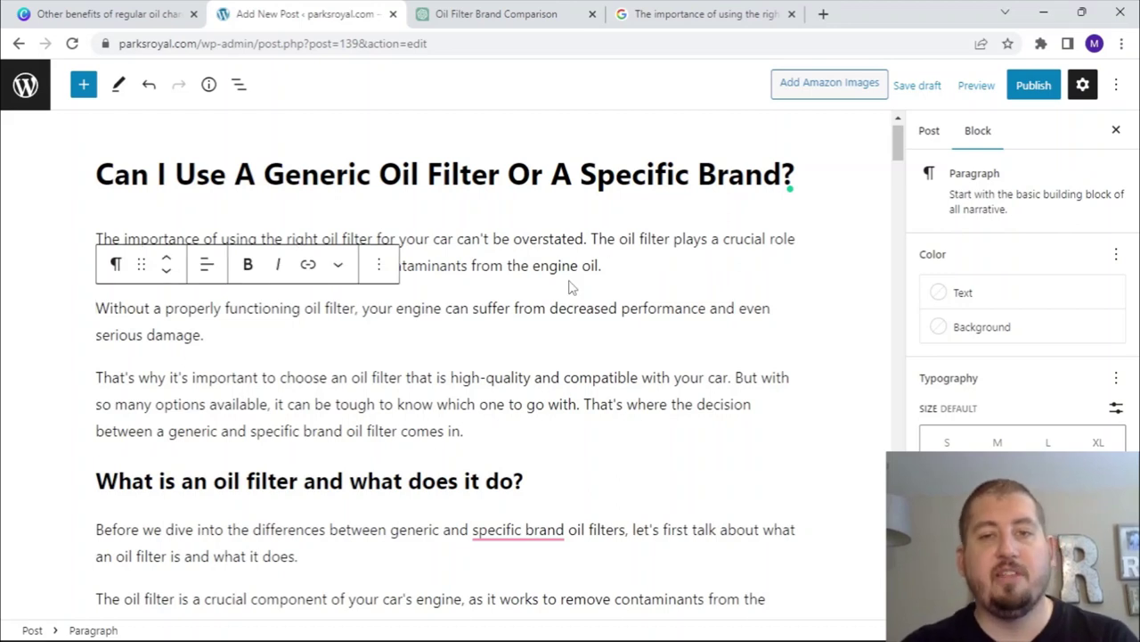
Step: Split the paragraph starting "That's why it's important" so that "That's where the decision" begins a new paragraph
{"action": "scroll", "coordinate": [571, 286], "scroll_direction": "down", "scroll_amount": 1}
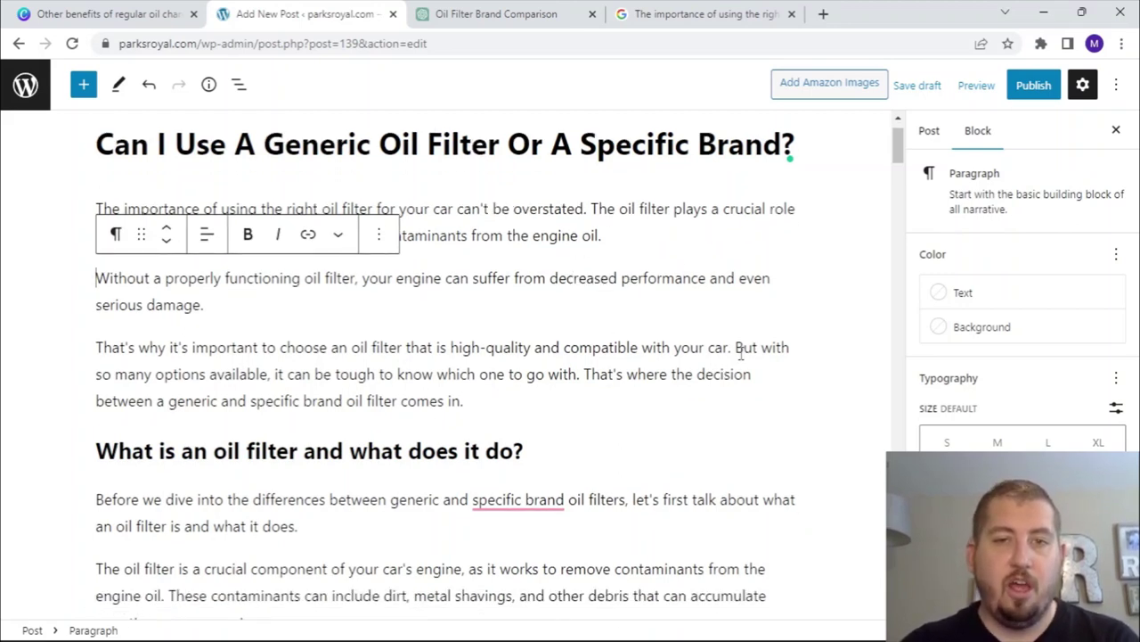
{"action": "left_click", "coordinate": [586, 374]}
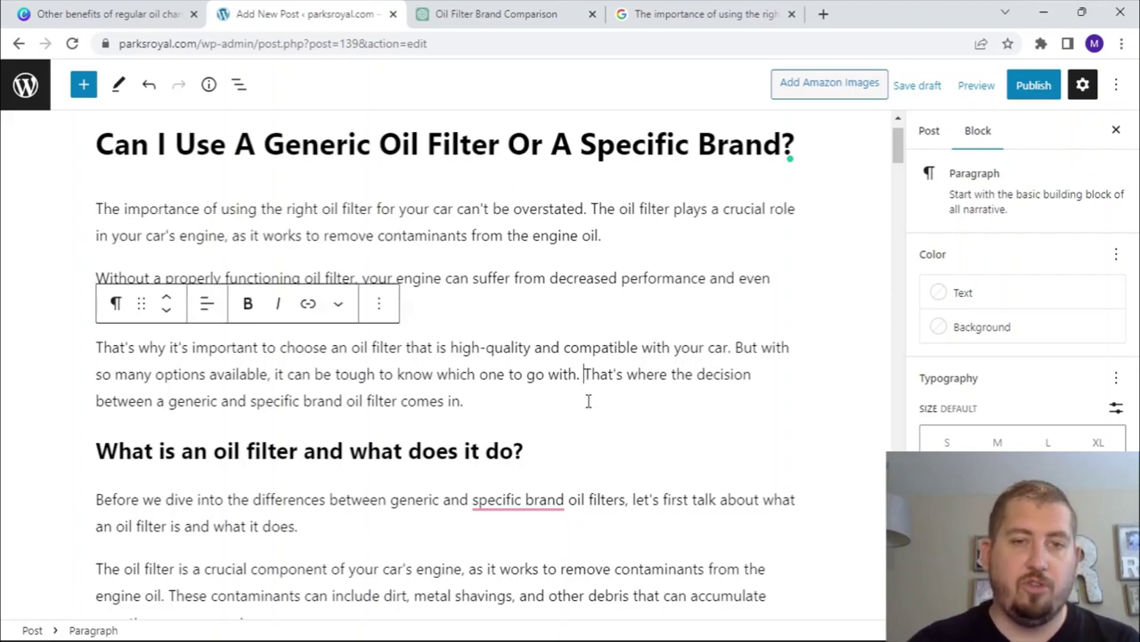
{"action": "key", "text": "Return"}
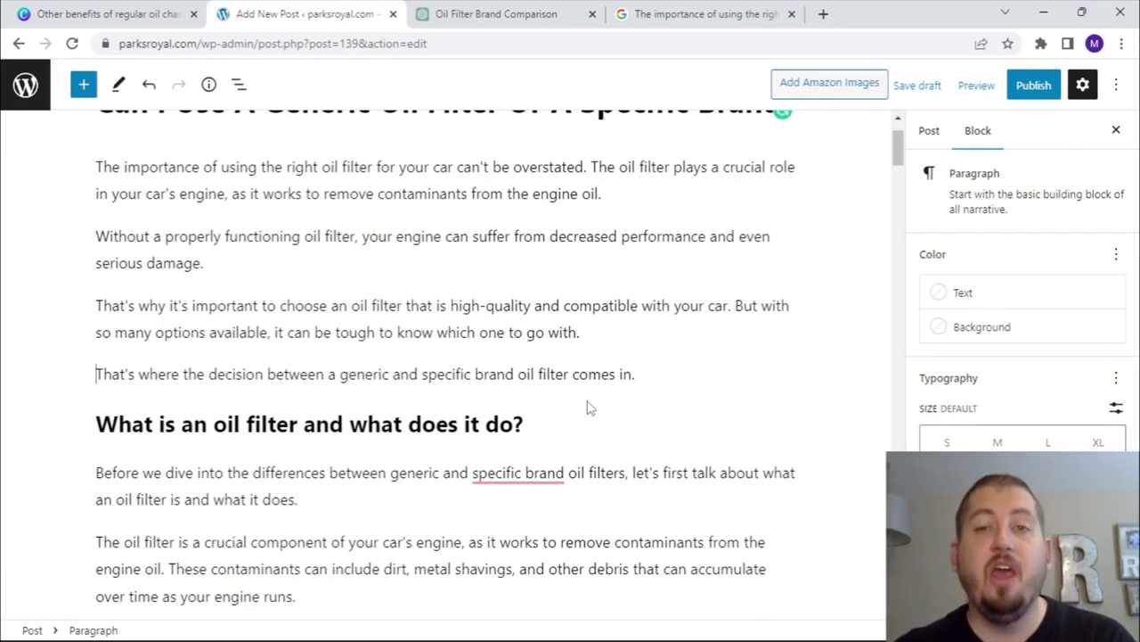
{"action": "mouse_move", "coordinate": [729, 220]}
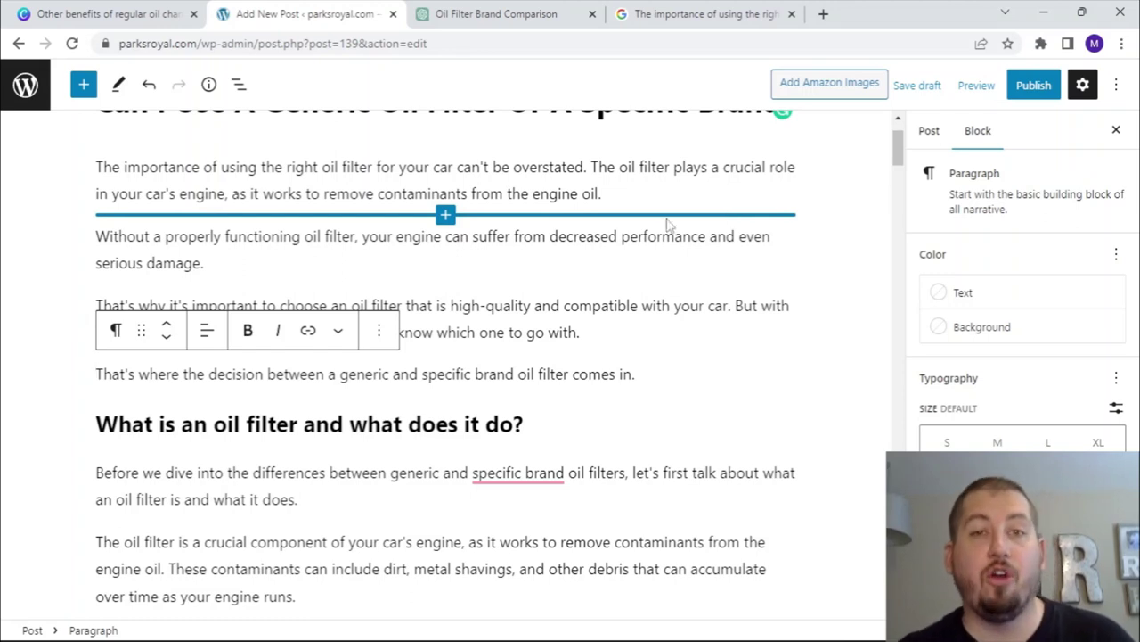
Step: Look over the Google results again and the outline prompt at the start of the ChatGPT conversation
{"action": "scroll", "coordinate": [664, 222], "scroll_direction": "up", "scroll_amount": 1}
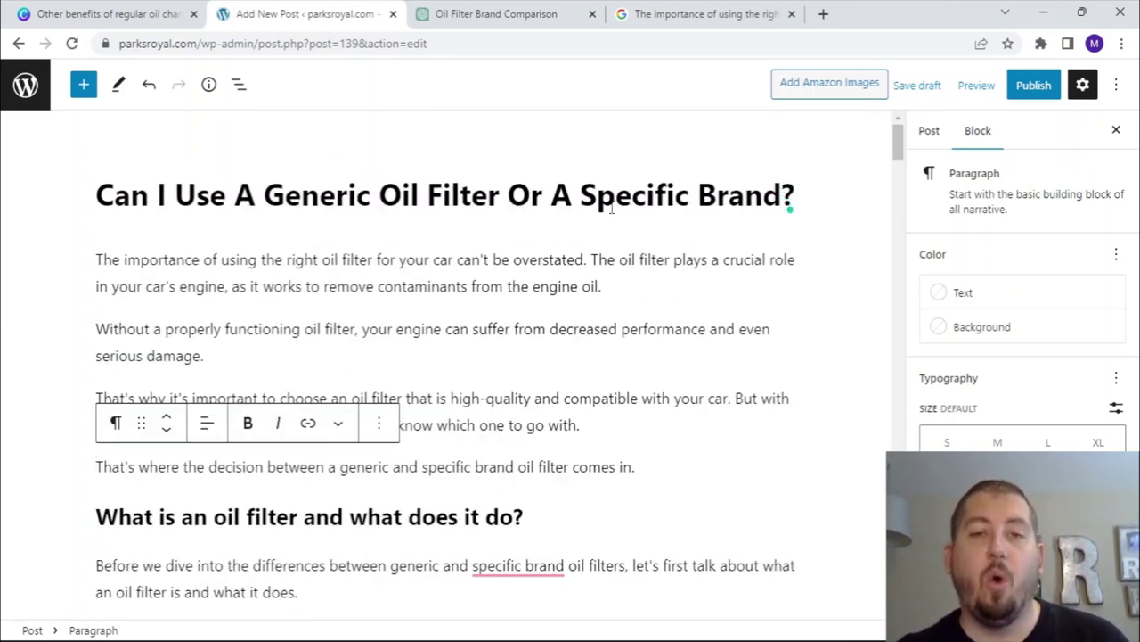
{"action": "left_click", "coordinate": [617, 11]}
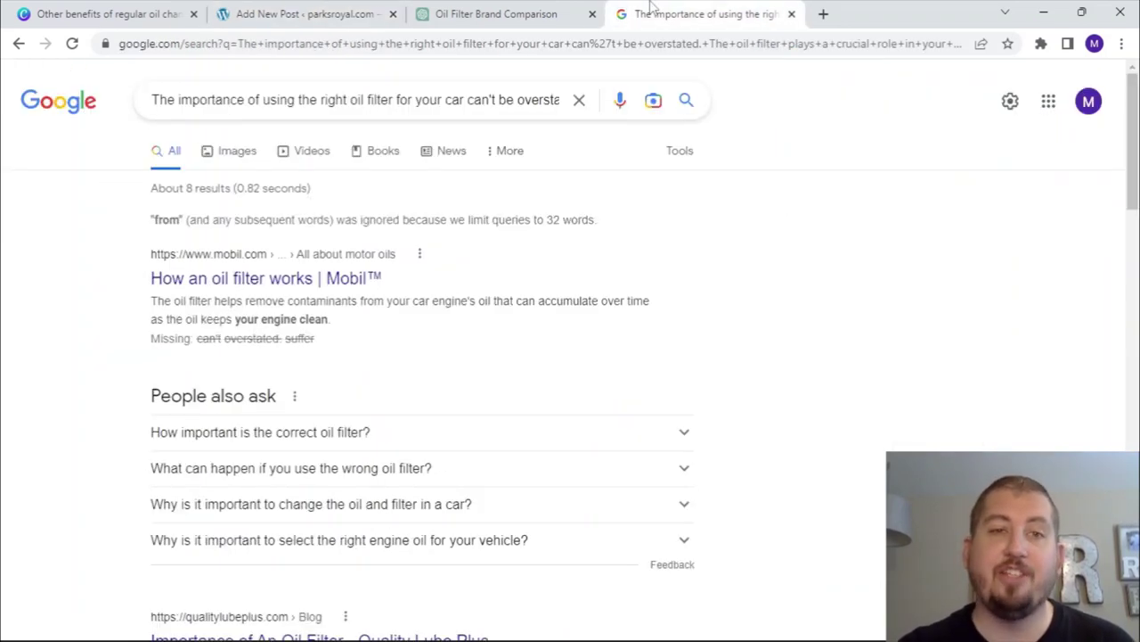
{"action": "left_click", "coordinate": [552, 11]}
{"action": "scroll", "coordinate": [683, 231], "scroll_direction": "up", "scroll_amount": 10}
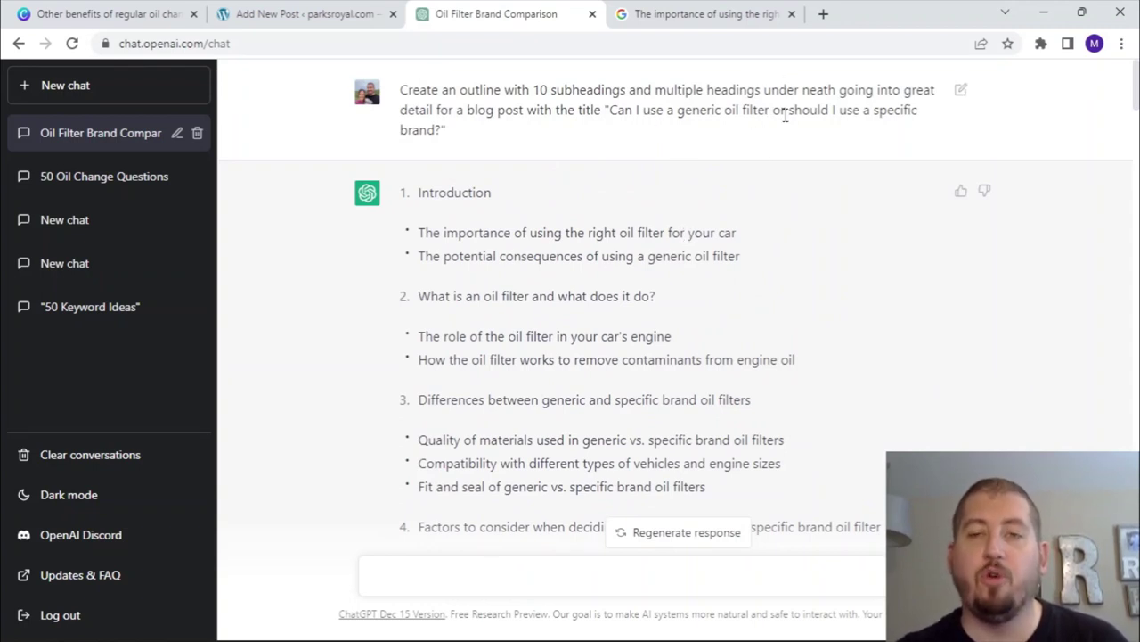
Step: Remove "Can I Use A" from the start of the WordPress post title and replace "Or" with "Vs"
{"action": "left_click", "coordinate": [324, 16]}
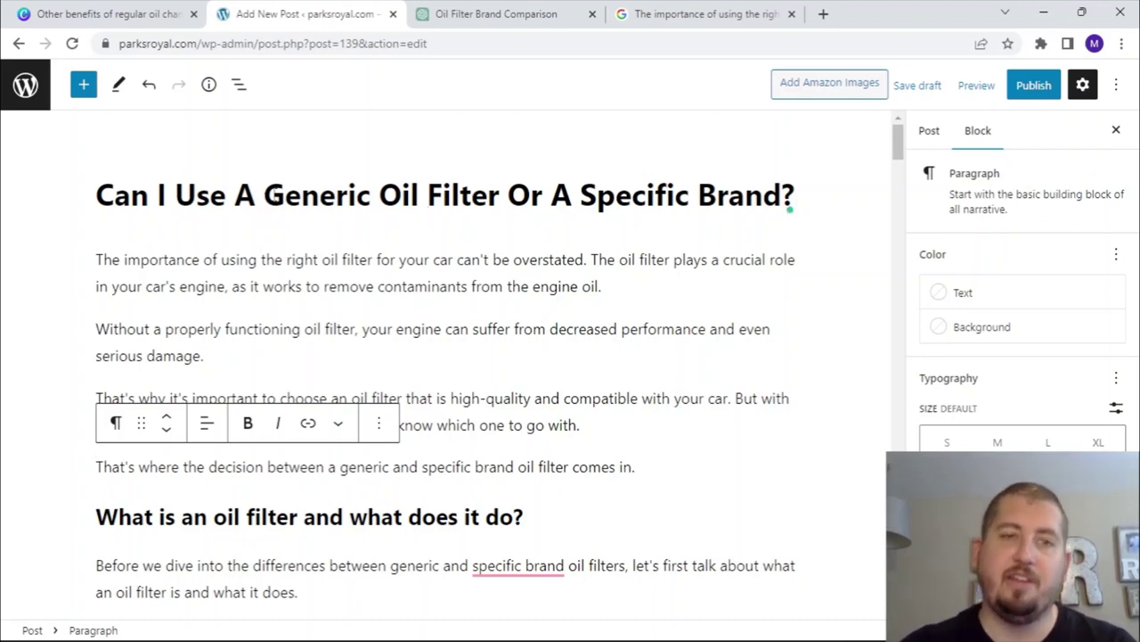
{"action": "left_click_drag", "start_coordinate": [264, 195], "coordinate": [107, 195]}
{"action": "key", "text": "BackSpace"}
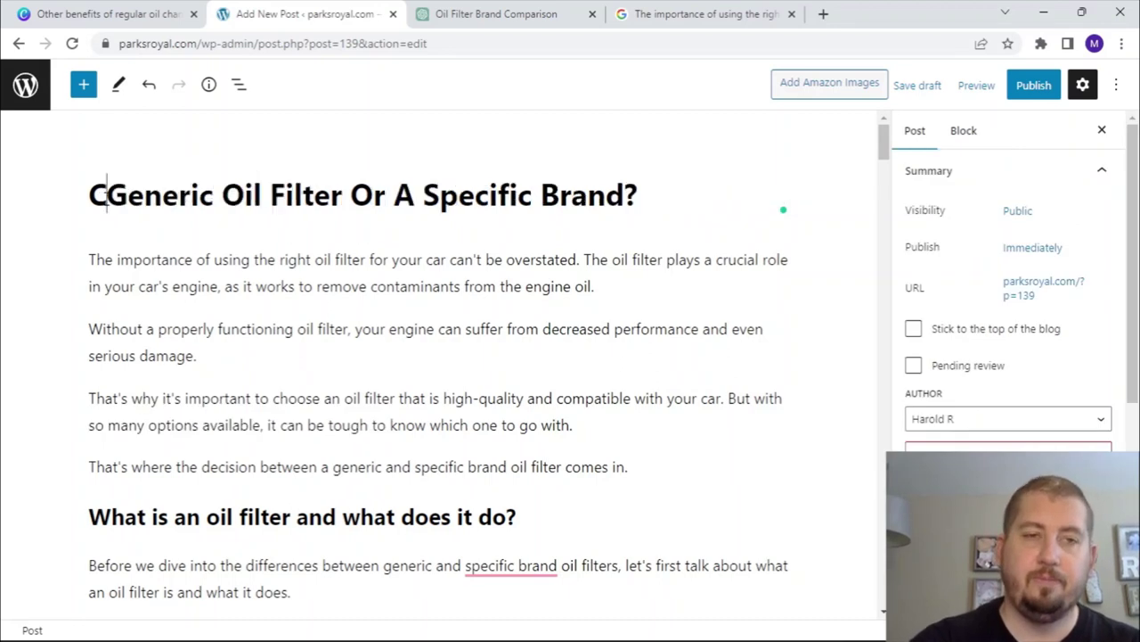
{"action": "key", "text": "BackSpace"}
{"action": "left_click", "coordinate": [357, 206]}
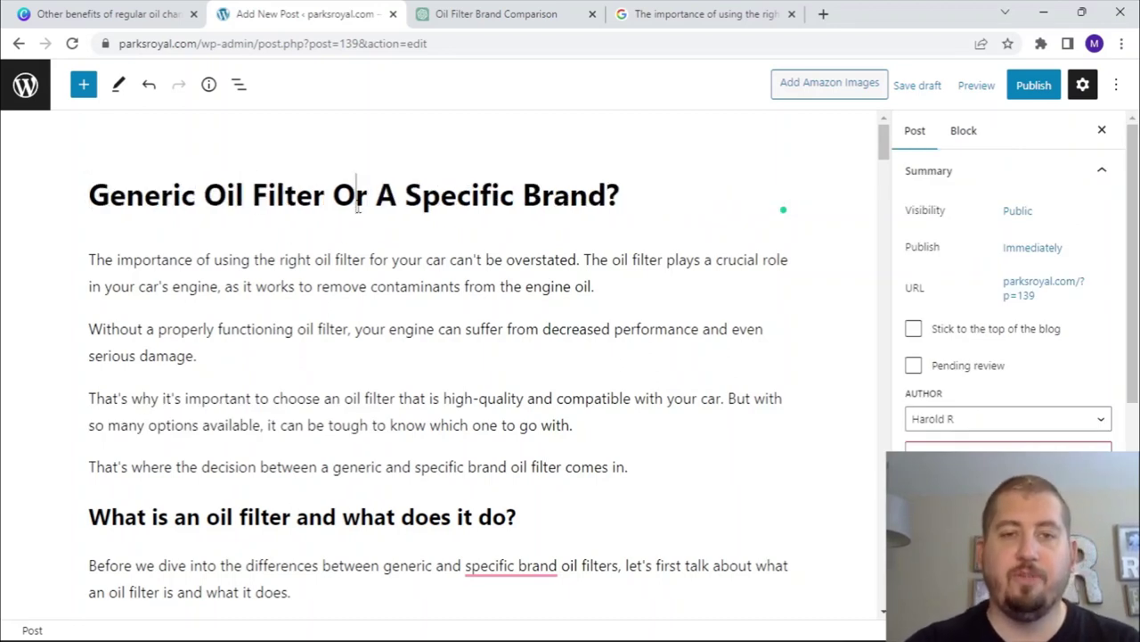
{"action": "key", "text": "BackSpace"}
{"action": "key", "text": "BackSpace"}
{"action": "type", "text": "Vs"}
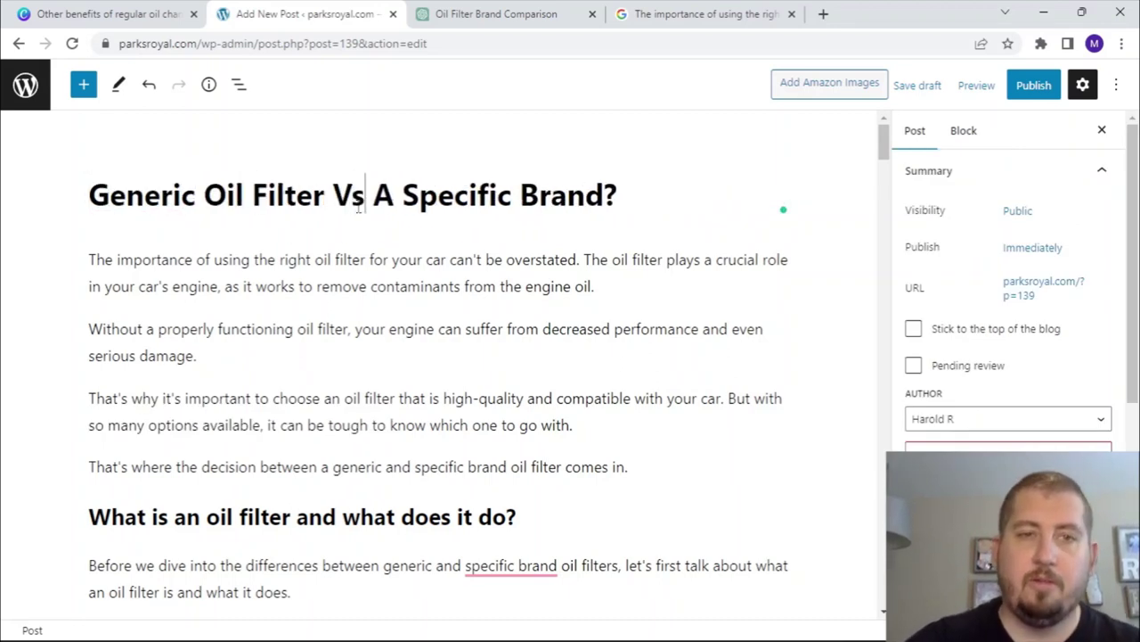
{"action": "left_click", "coordinate": [404, 202]}
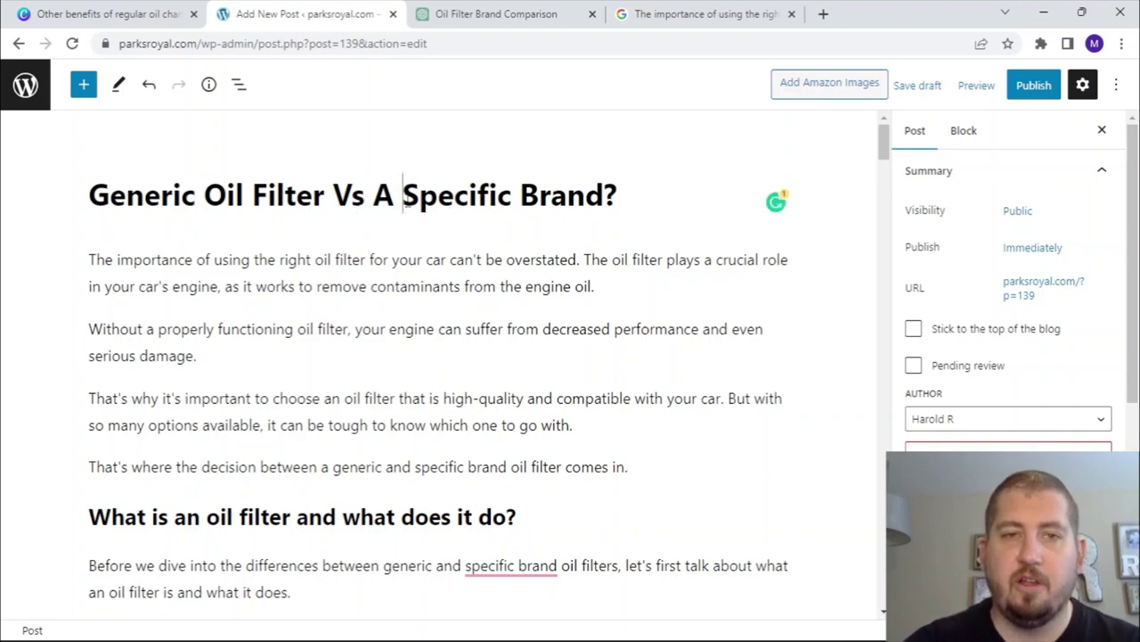
{"action": "key", "text": "BackSpace"}
{"action": "key", "text": "BackSpace"}
{"action": "type", "text": "A"}
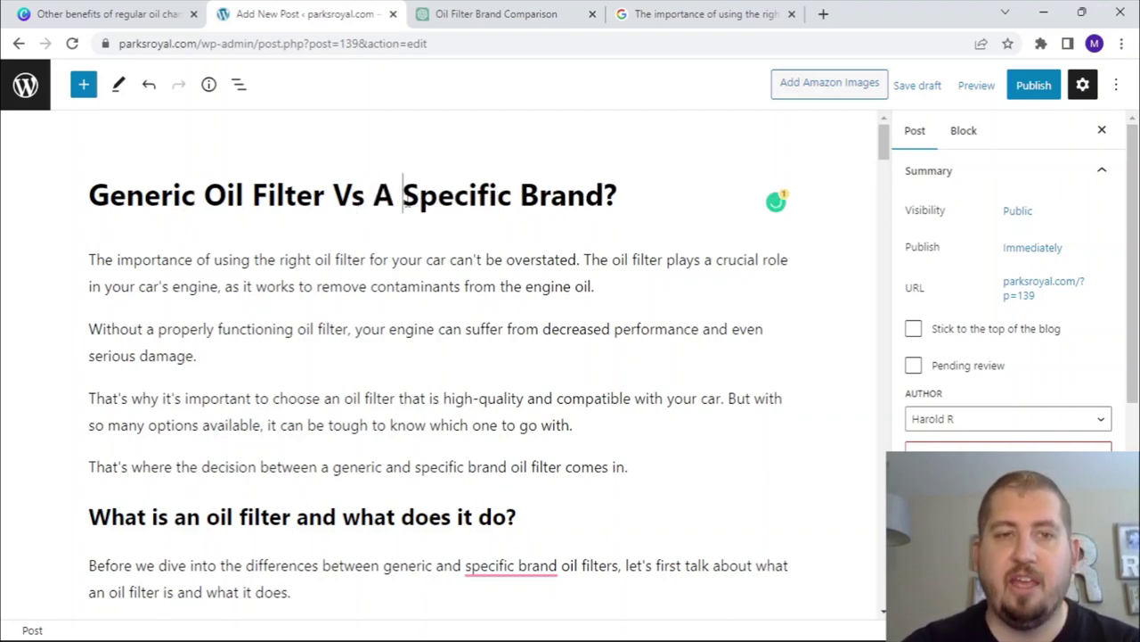
Step: Replace the question mark at the end of the title with ": (Which Should You Choose?)"
{"action": "left_click", "coordinate": [627, 195]}
{"action": "key", "text": "BackSpace"}
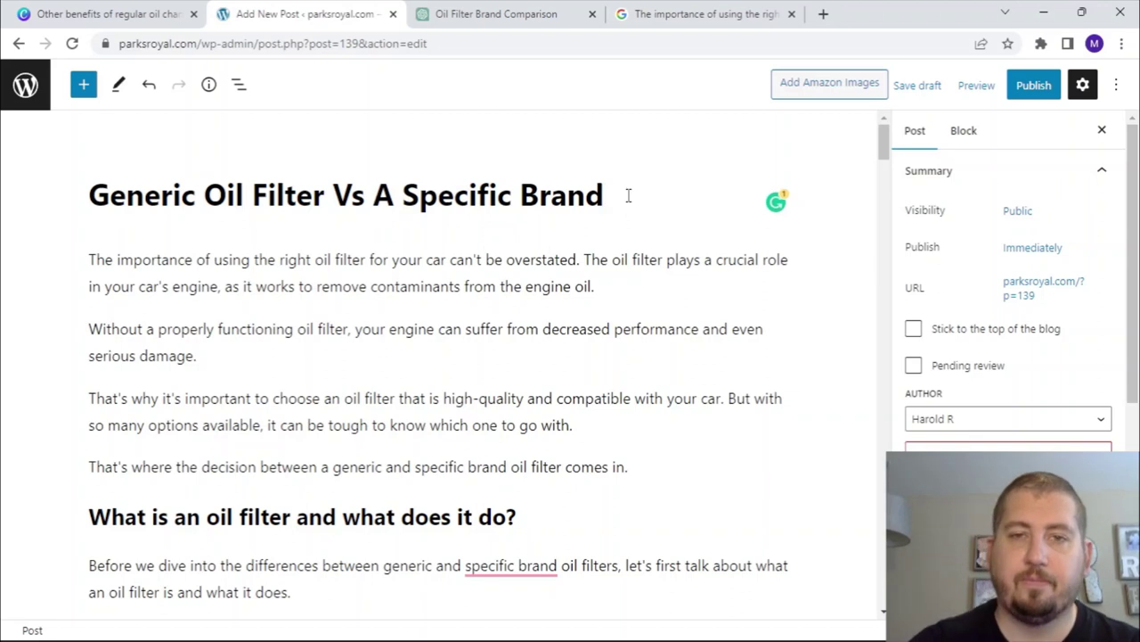
{"action": "type", "text": ": ("}
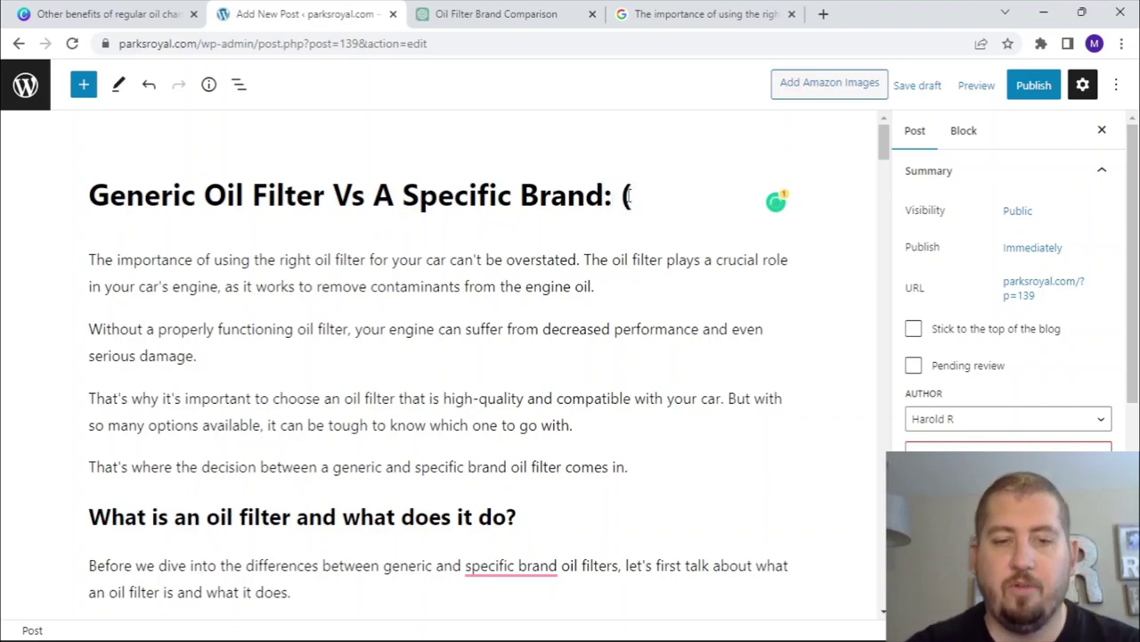
{"action": "type", "text": "Which ShoulD"}
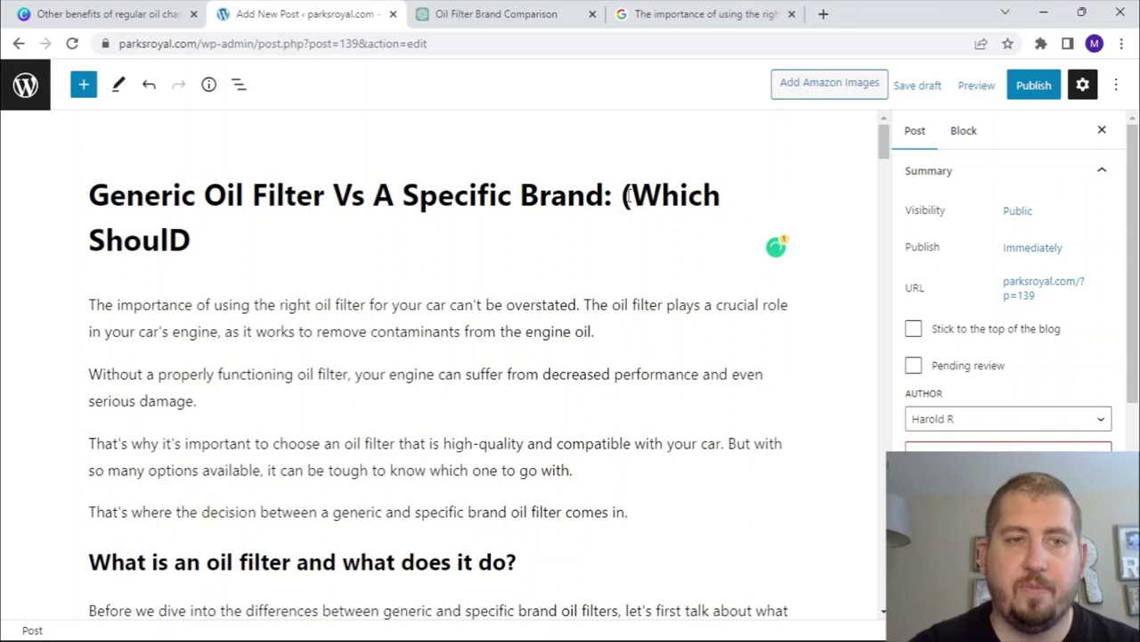
{"action": "key", "text": "BackSpace"}
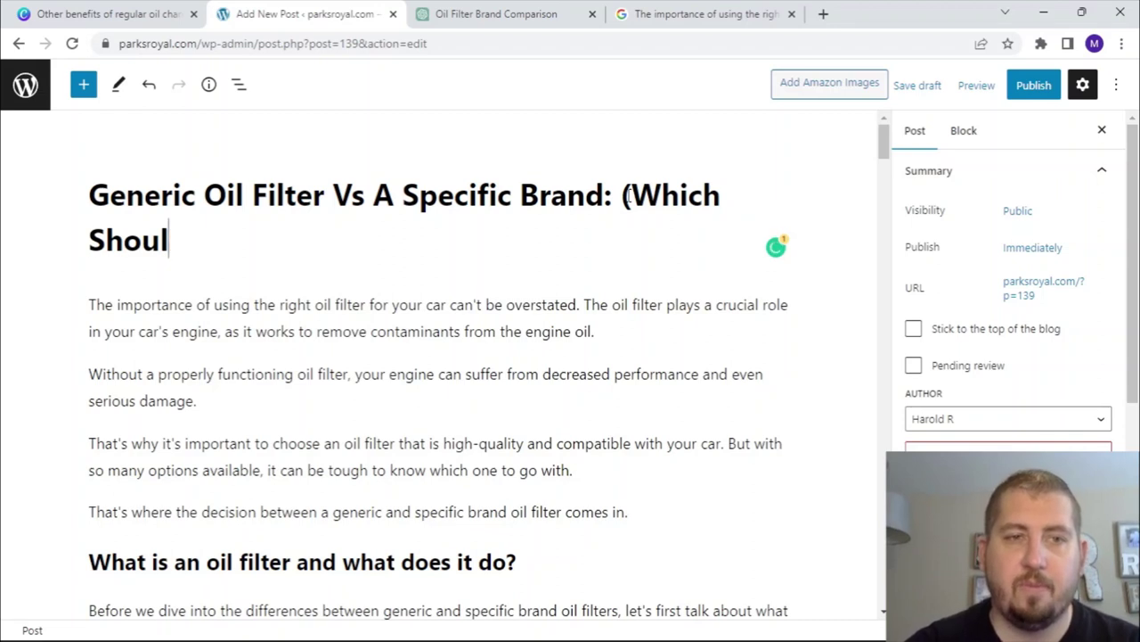
{"action": "type", "text": "d You Choose"}
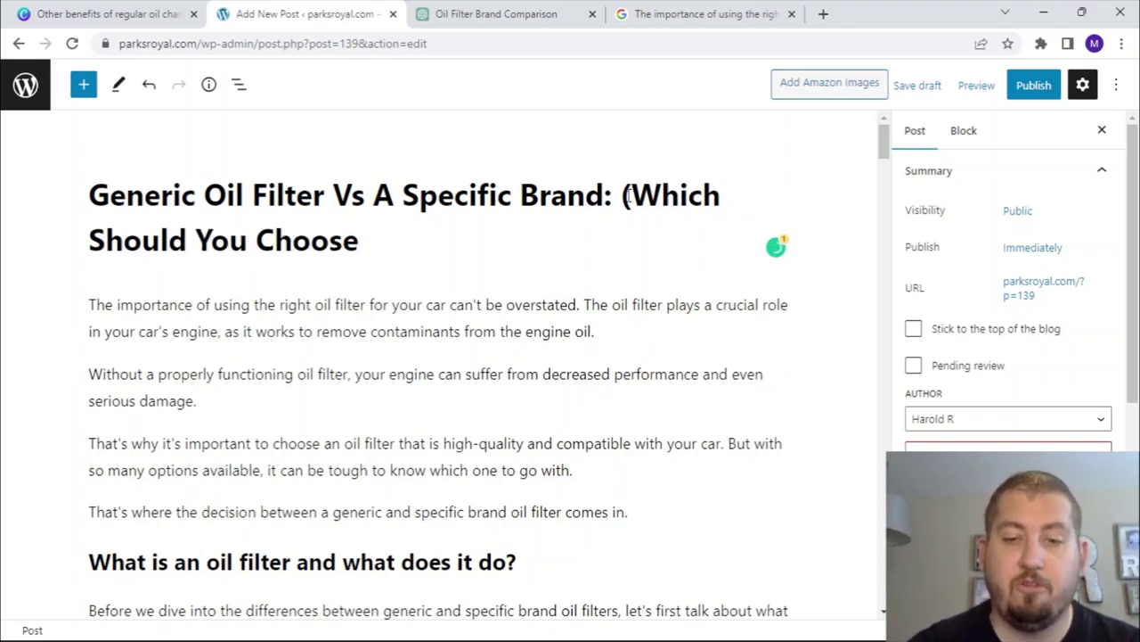
{"action": "type", "text": "?)"}
Step: Remove the colon after "Brand" in the title
{"action": "left_click", "coordinate": [613, 196]}
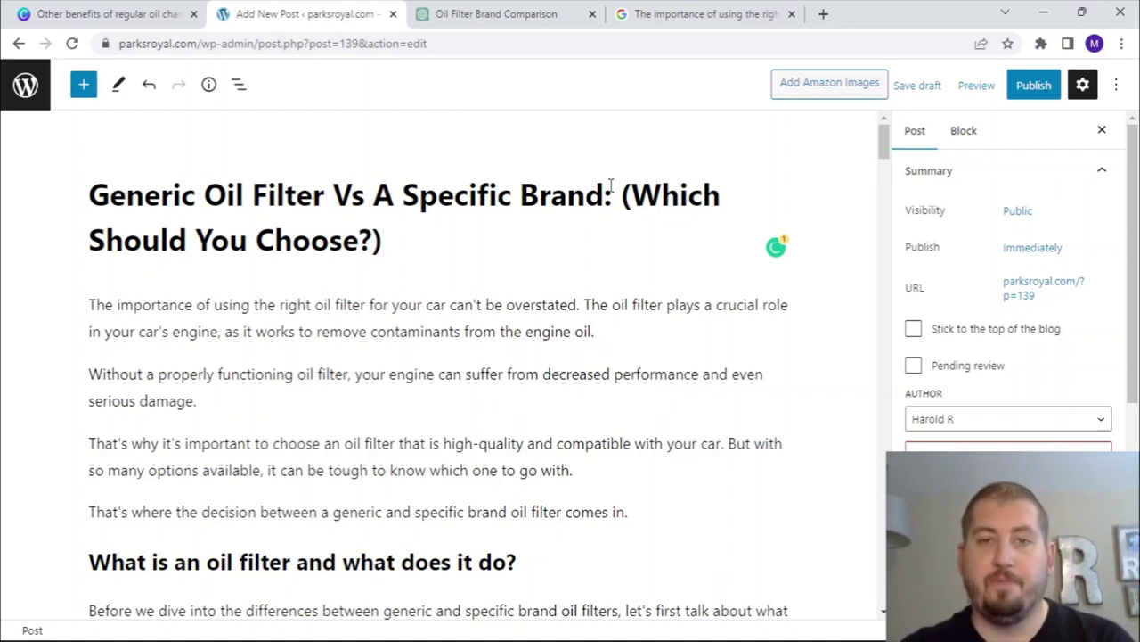
{"action": "key", "text": "BackSpace"}
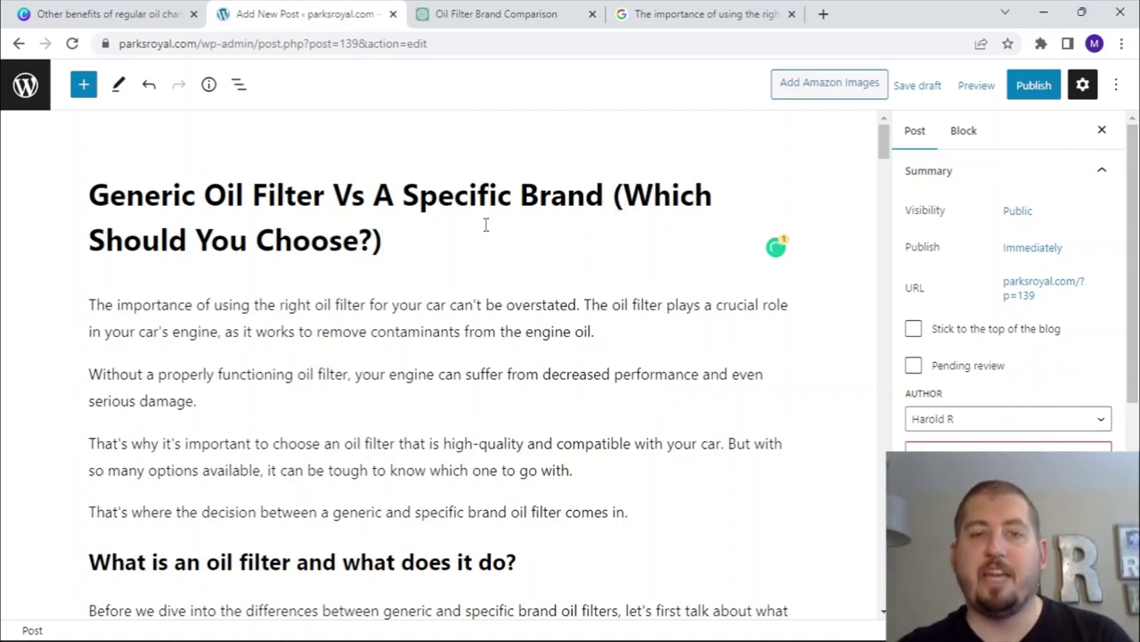
{"action": "left_click", "coordinate": [412, 246]}
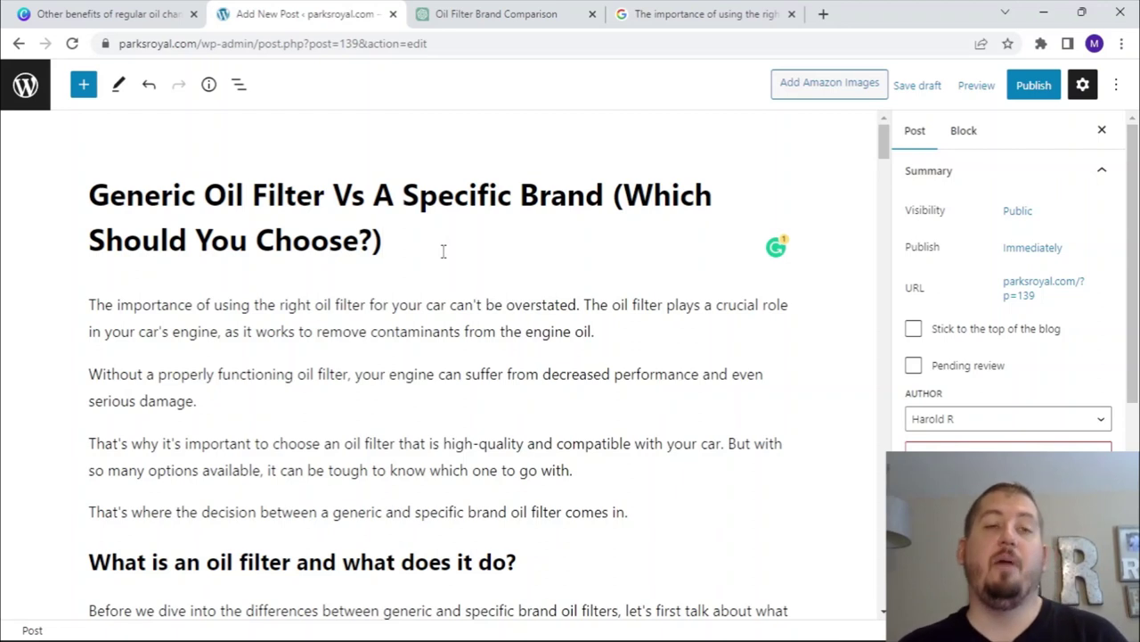